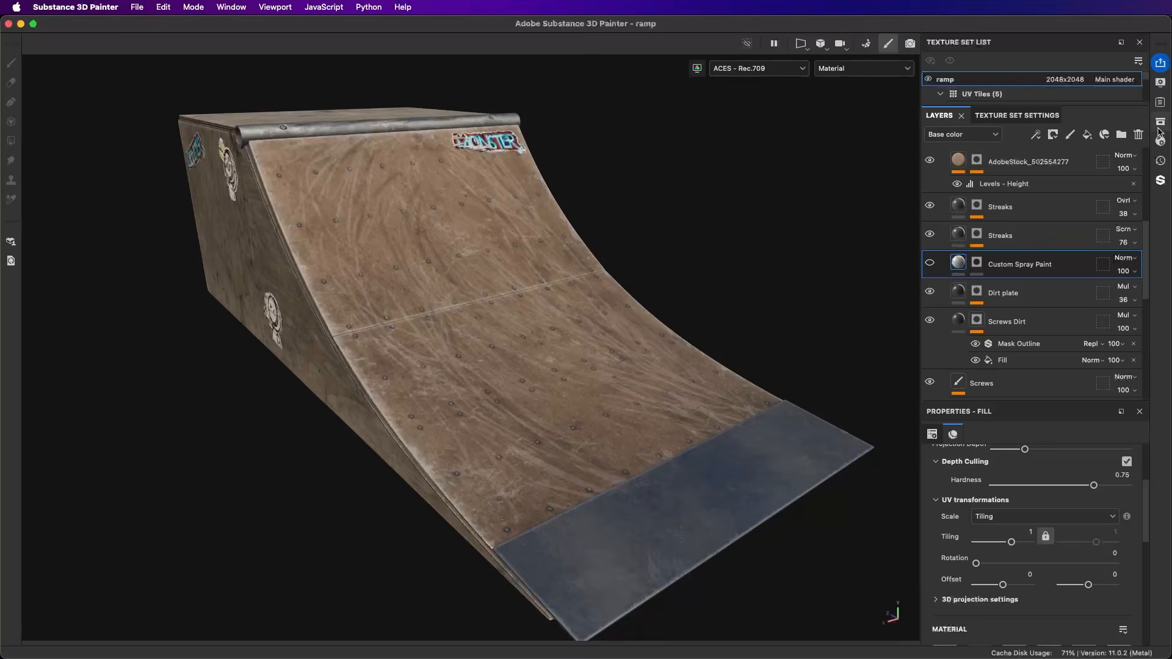
Step: Place the Custom Spray Paint asset on the ramp as a warp-projected decal and shift it slightly higher on the upper panel
{"action": "left_click", "coordinate": [1160, 121]}
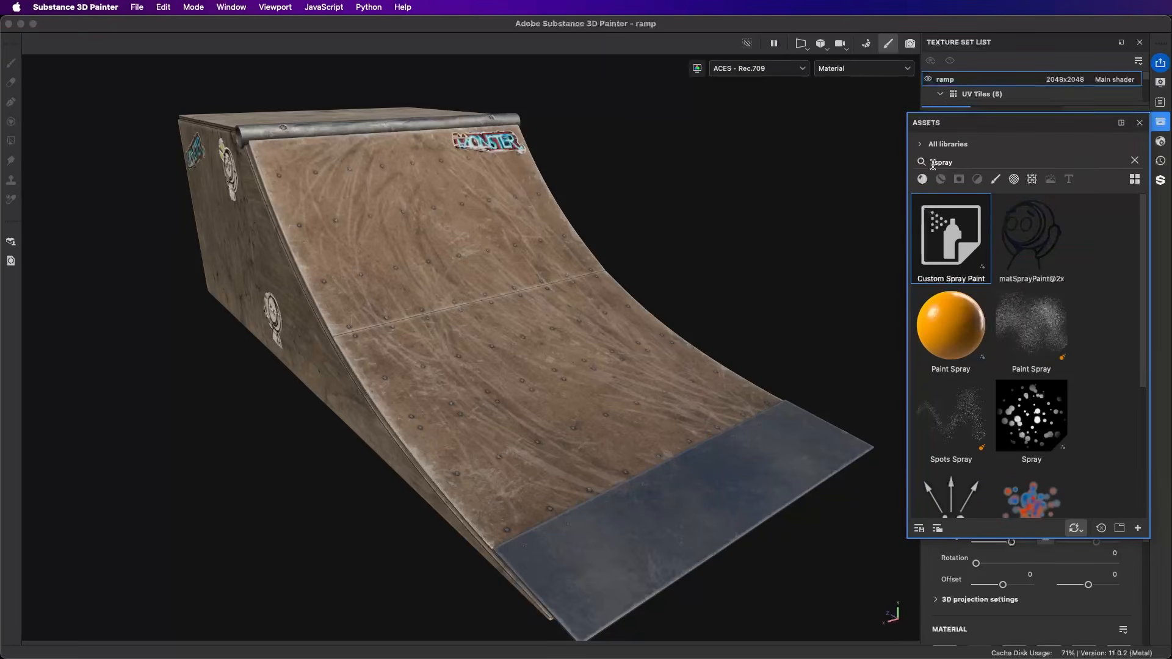
{"action": "mouse_move", "coordinate": [935, 237]}
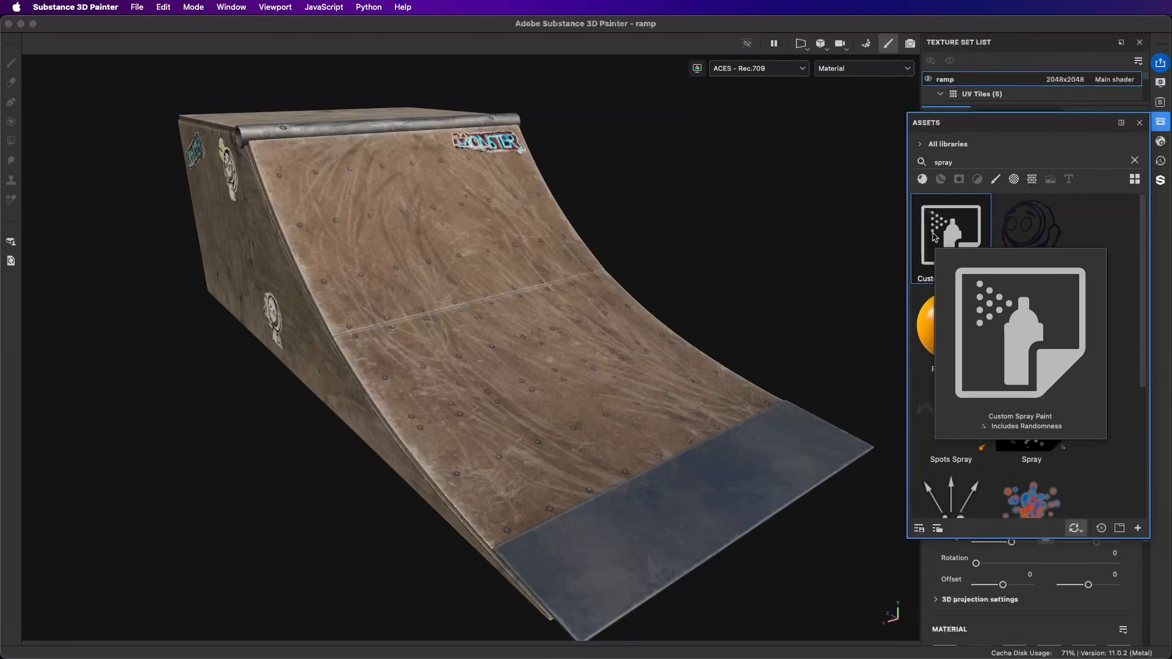
{"action": "mouse_move", "coordinate": [955, 229]}
{"action": "left_mouse_down"}
{"action": "mouse_move", "coordinate": [649, 178]}
{"action": "mouse_move", "coordinate": [471, 249]}
{"action": "mouse_move", "coordinate": [578, 387]}
{"action": "mouse_move", "coordinate": [549, 379]}
{"action": "left_mouse_up"}
{"action": "scroll", "coordinate": [549, 380], "scroll_direction": "up", "scroll_amount": 2}
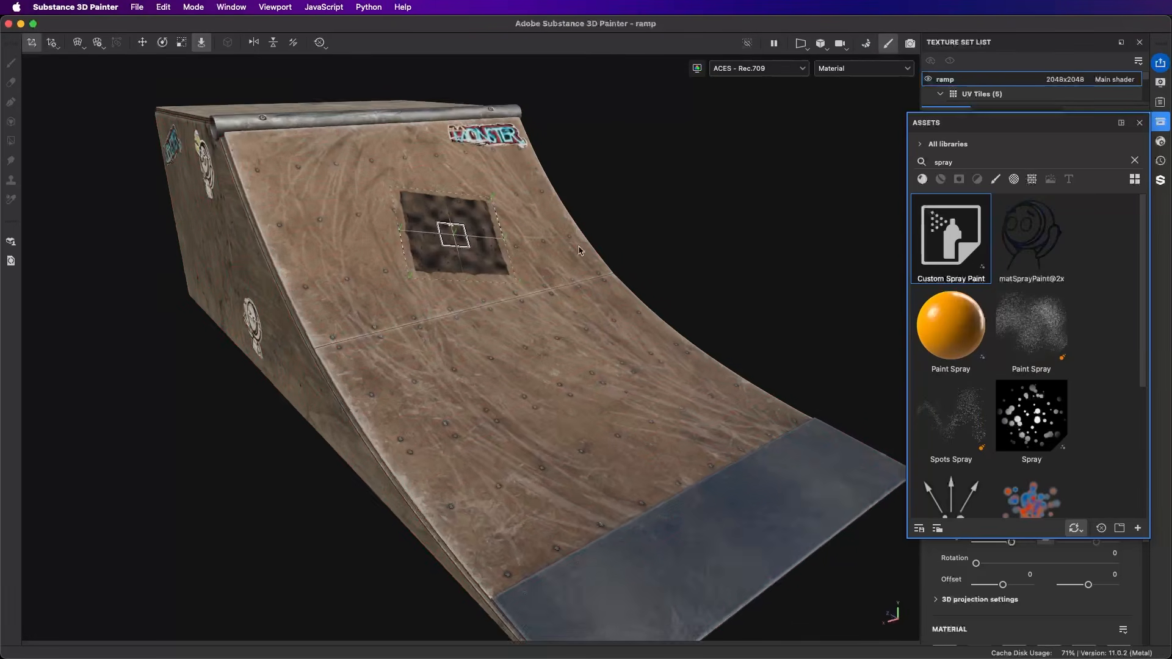
{"action": "mouse_move", "coordinate": [526, 247]}
{"action": "left_mouse_down", "text": "alt"}
{"action": "mouse_move", "coordinate": [446, 250]}
{"action": "mouse_move", "coordinate": [538, 251]}
{"action": "left_mouse_up", "text": "alt"}
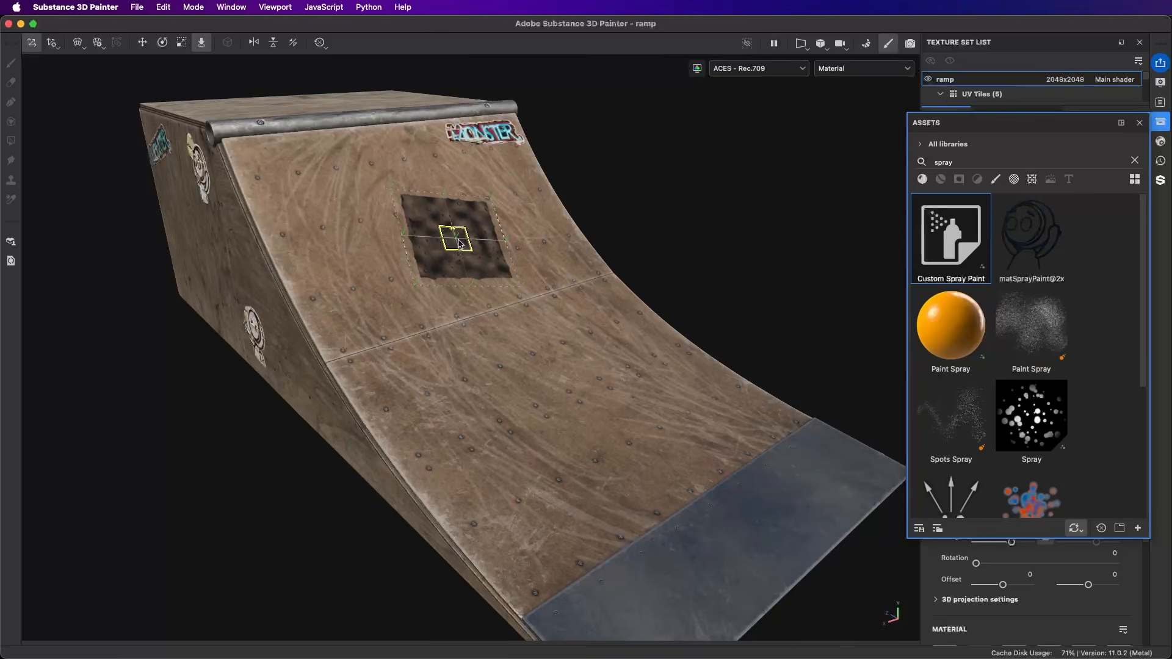
{"action": "left_click_drag", "start_coordinate": [460, 242], "coordinate": [467, 207]}
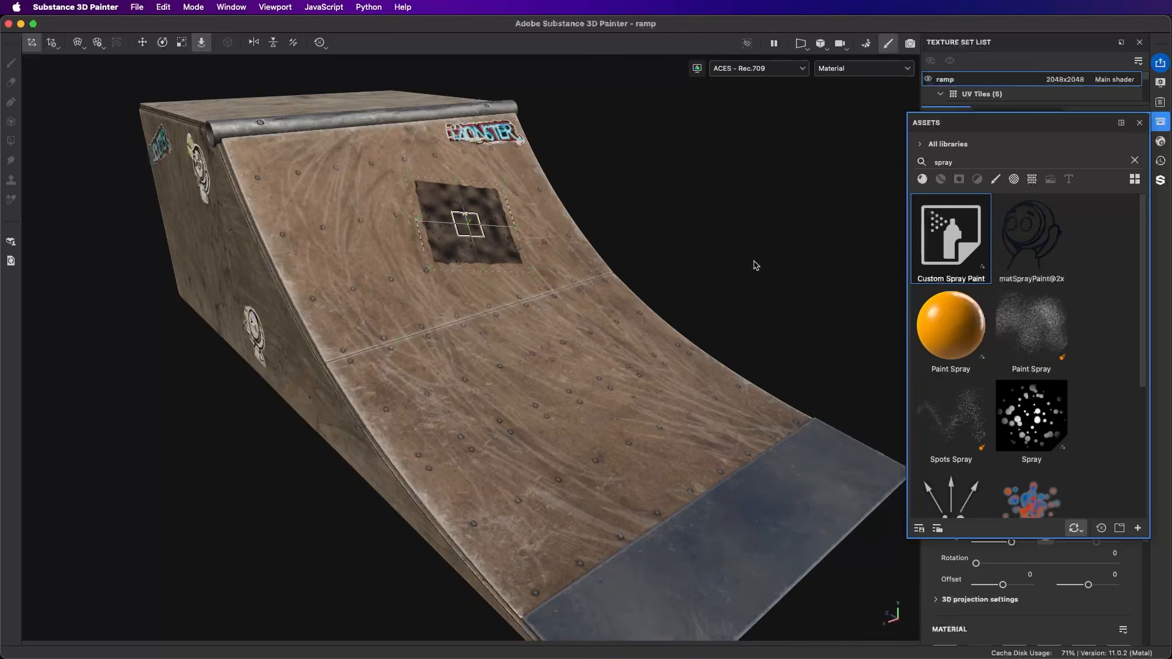
{"action": "left_click", "coordinate": [1139, 125]}
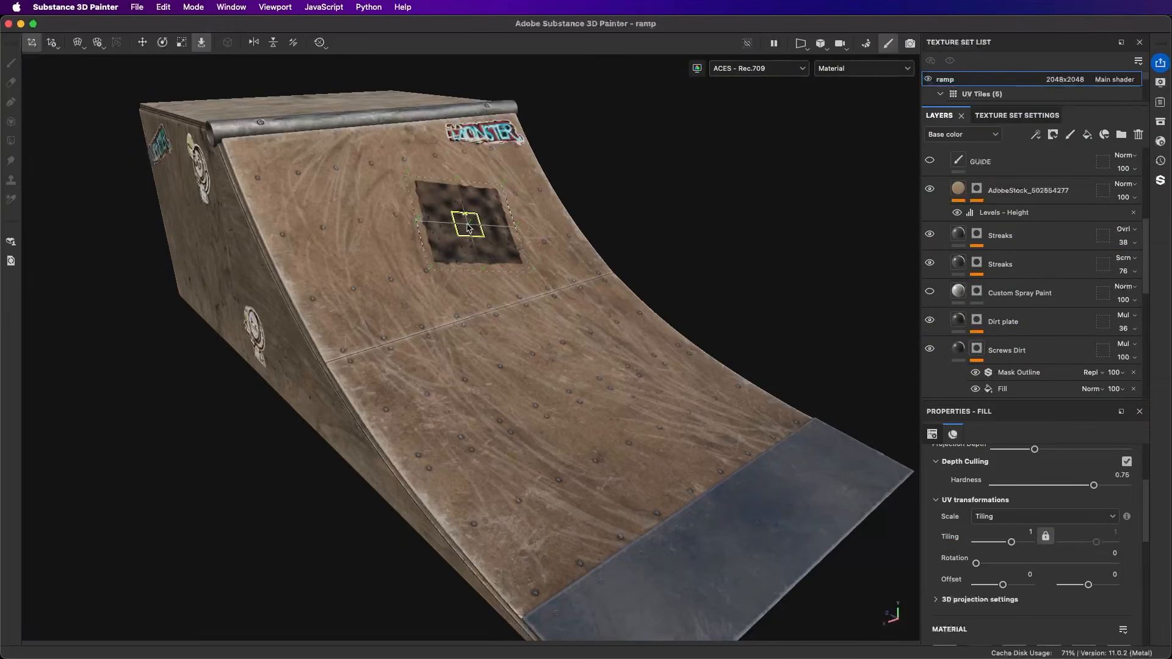
Step: Switch the placed spray paint layer to UV projection and remove that layer
{"action": "right_click", "coordinate": [635, 177]}
{"action": "scroll", "coordinate": [660, 389], "scroll_direction": "up", "scroll_amount": 10}
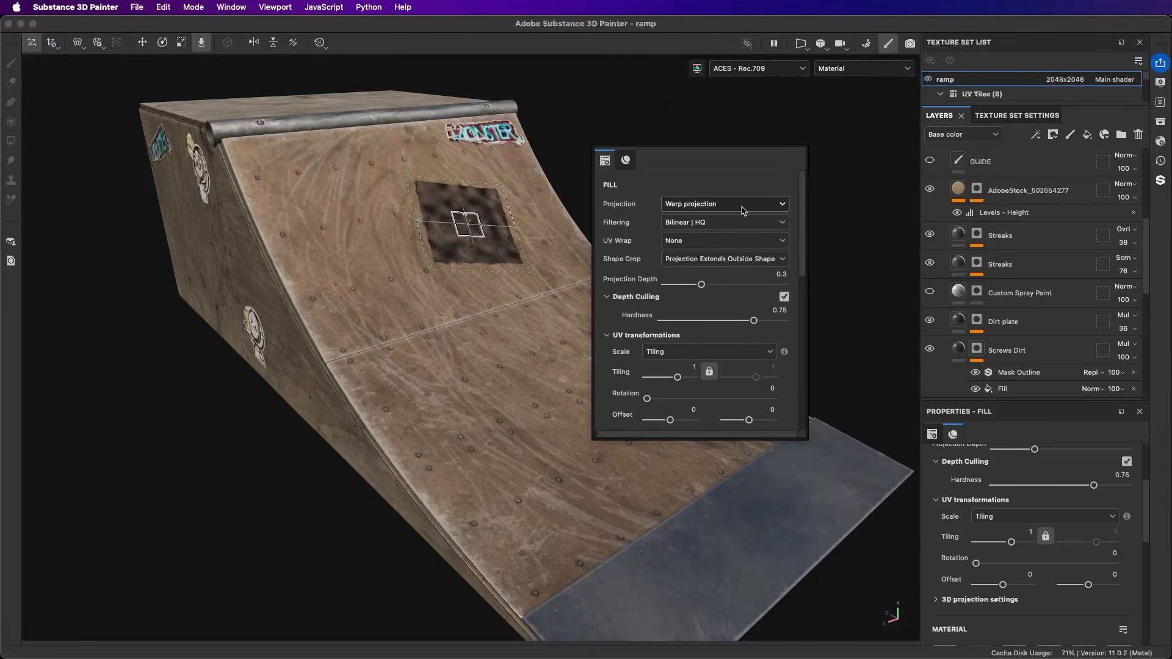
{"action": "left_click", "coordinate": [742, 210]}
{"action": "left_click", "coordinate": [690, 232]}
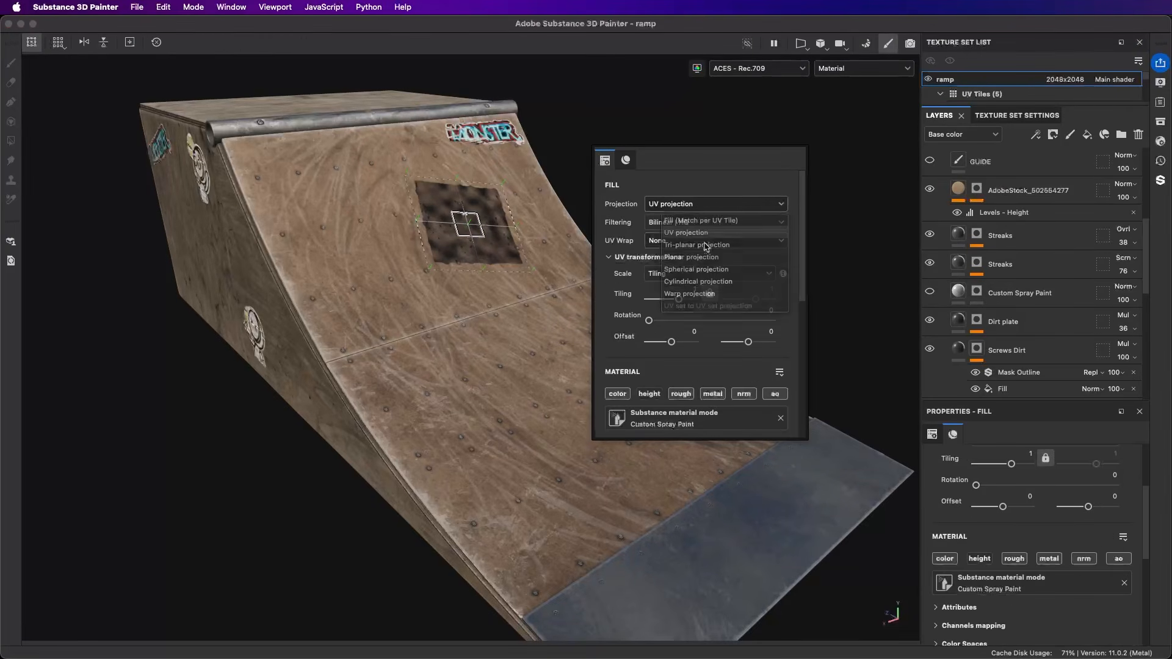
{"action": "left_click", "coordinate": [848, 148]}
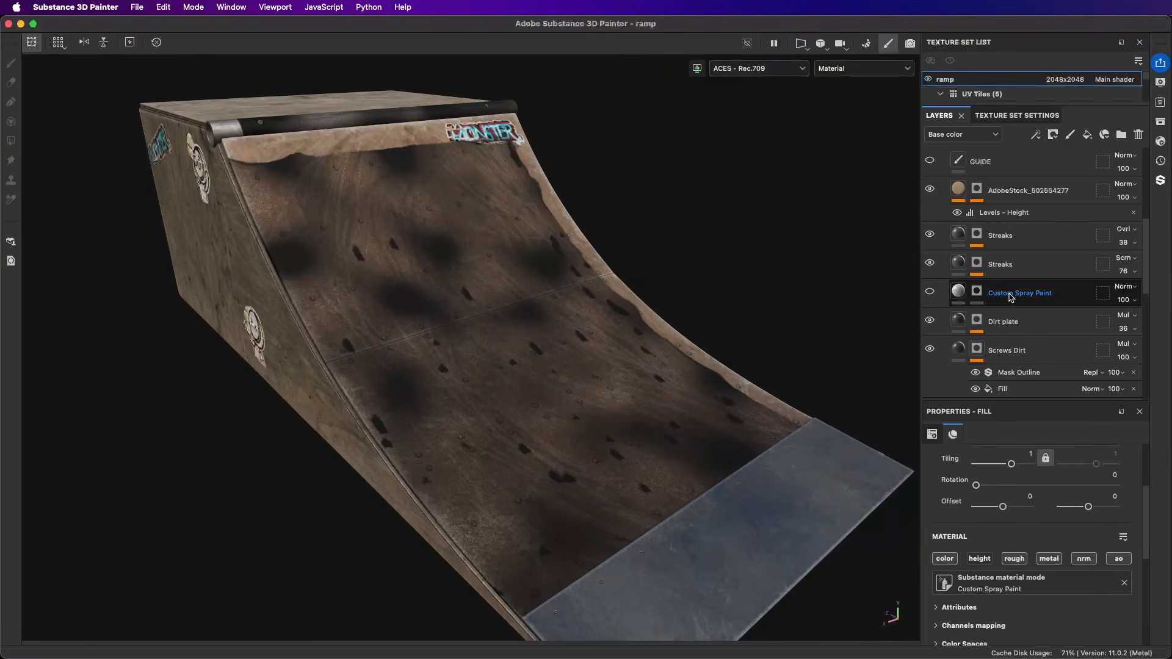
{"action": "left_click", "coordinate": [930, 291]}
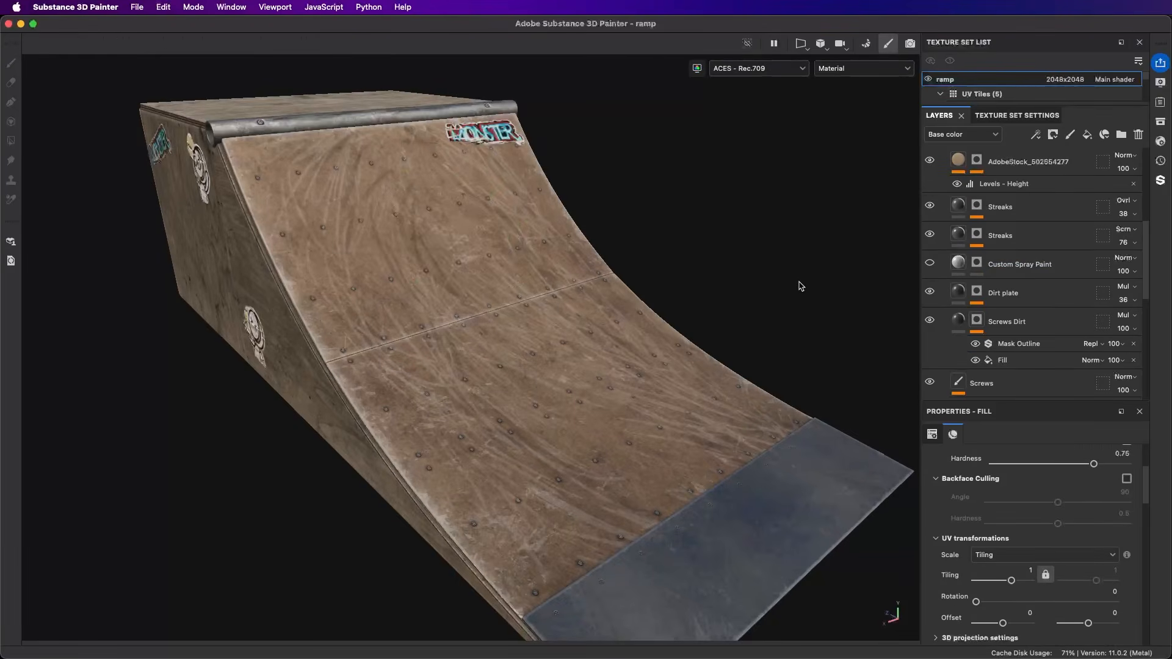
Step: Add the Custom Spray Paint asset as a fill layer directly above the existing hidden Custom Spray Paint layer in the stack
{"action": "left_click", "coordinate": [1160, 122]}
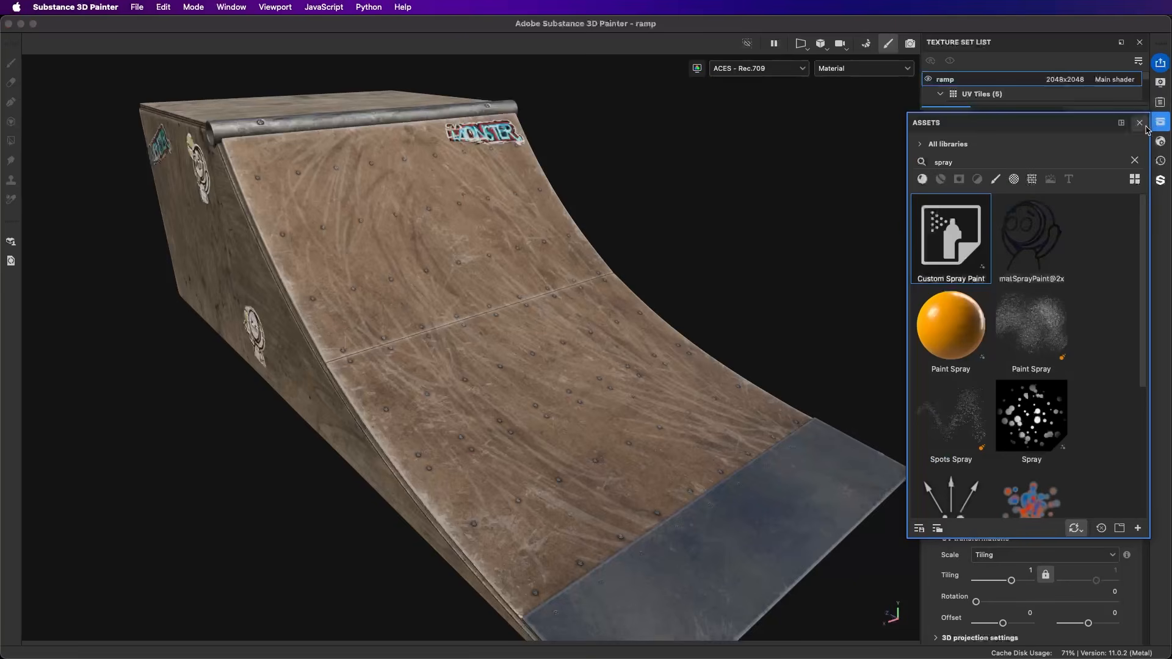
{"action": "left_click_drag", "start_coordinate": [985, 132], "coordinate": [623, 129]}
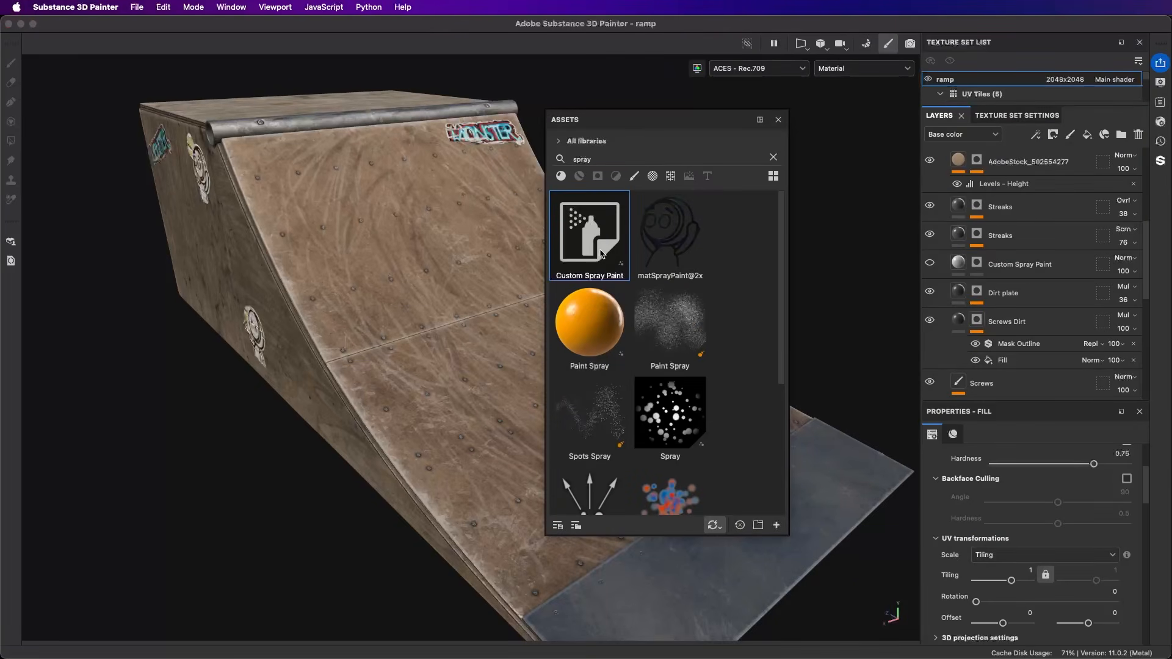
{"action": "mouse_move", "coordinate": [601, 254]}
{"action": "left_mouse_down"}
{"action": "mouse_move", "coordinate": [693, 206]}
{"action": "mouse_move", "coordinate": [1021, 268]}
{"action": "left_mouse_up"}
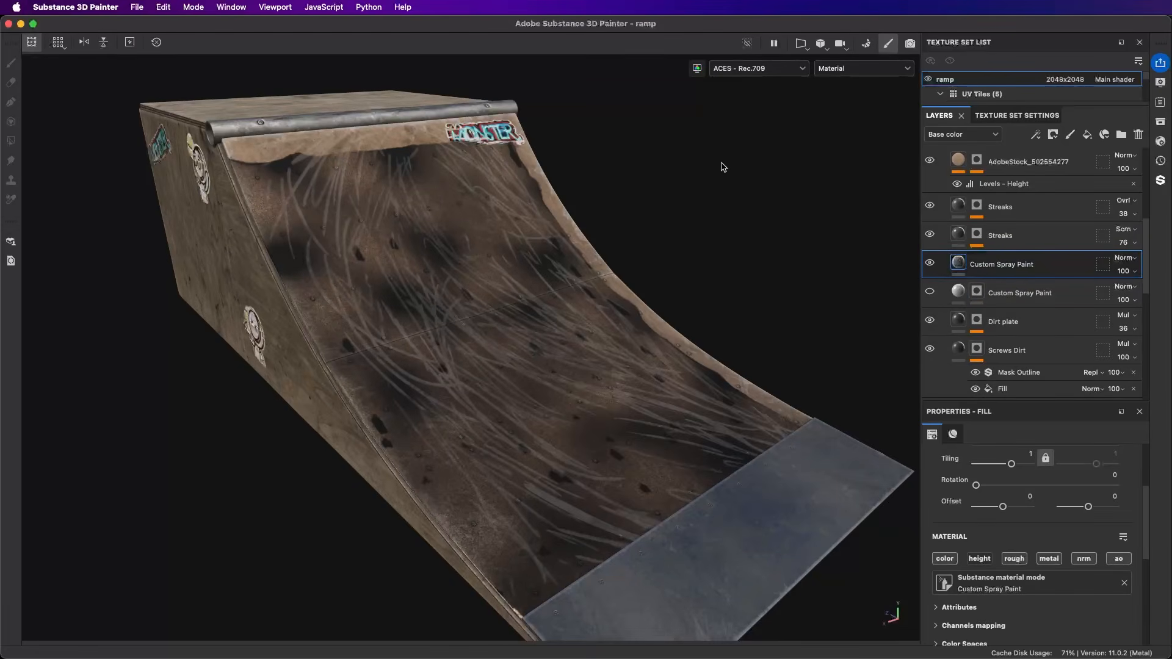
Step: Examine the new spray paint fill's projection, UV transformation and material settings while viewing it on the ramp
{"action": "right_click", "coordinate": [721, 164]}
{"action": "left_click", "coordinate": [669, 164]}
{"action": "left_click_drag", "start_coordinate": [741, 312], "coordinate": [611, 300], "text": "alt"}
{"action": "right_click", "coordinate": [668, 164]}
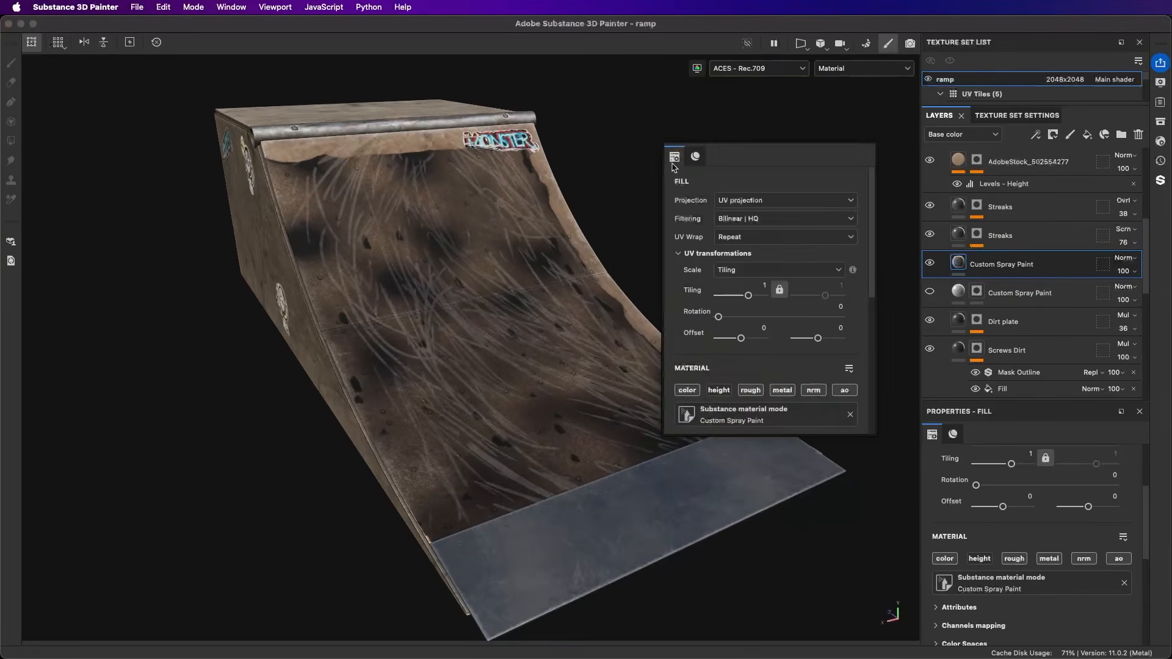
{"action": "scroll", "coordinate": [712, 383], "scroll_direction": "down", "scroll_amount": 10}
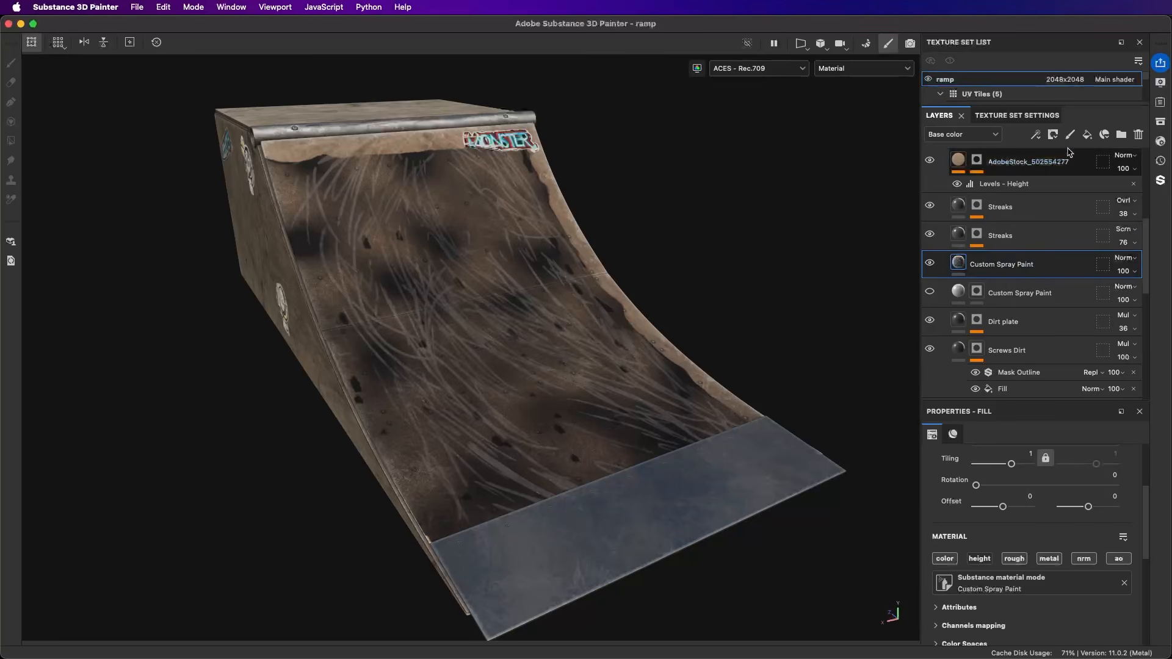
Step: Add a paint layer above the new Custom Spray Paint fill and hide that fill
{"action": "left_click", "coordinate": [1071, 135]}
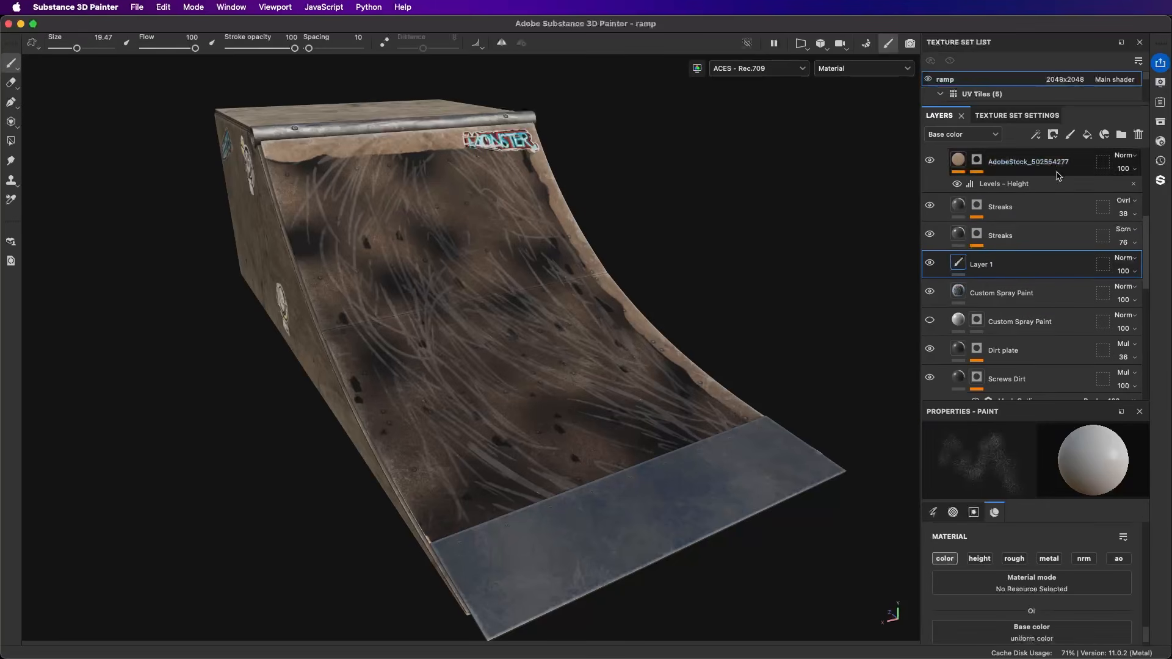
{"action": "left_click", "coordinate": [930, 291]}
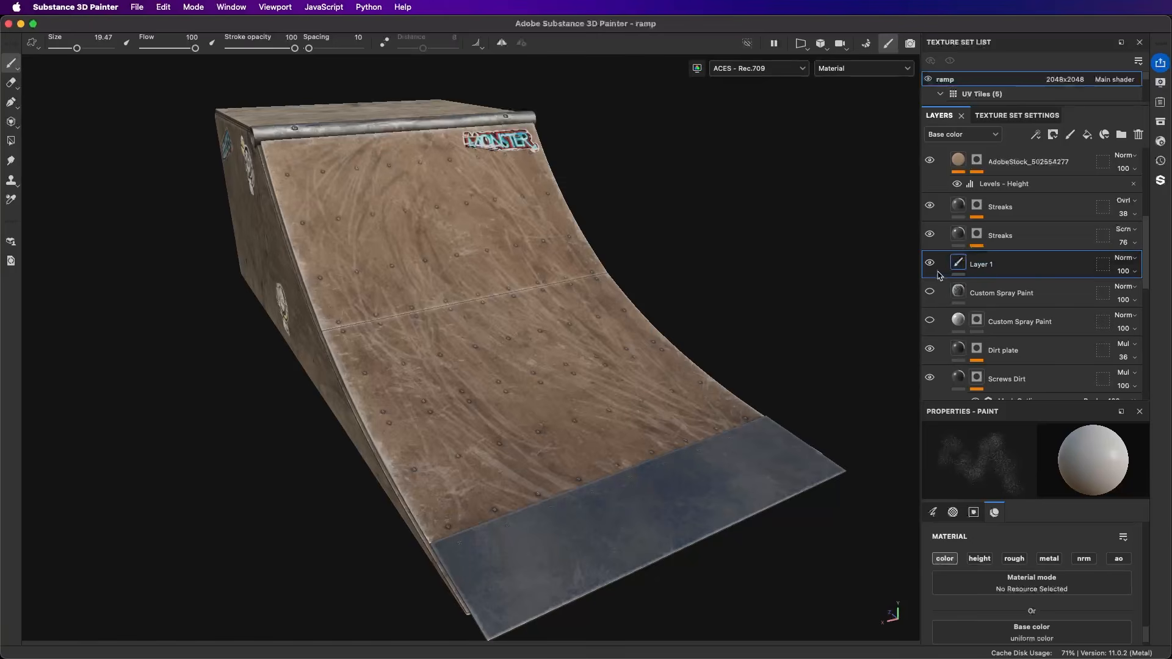
Step: Spray test strokes on the ramp's upper panel, enlarging the brush to 31.27, and delete the paint layer
{"action": "mouse_move", "coordinate": [417, 208]}
{"action": "left_mouse_down"}
{"action": "mouse_move", "coordinate": [418, 249]}
{"action": "mouse_move", "coordinate": [532, 417]}
{"action": "left_mouse_up"}
{"action": "right_click_drag", "start_coordinate": [468, 254], "coordinate": [485, 255], "text": "super"}
{"action": "left_click_drag", "start_coordinate": [464, 214], "coordinate": [440, 269]}
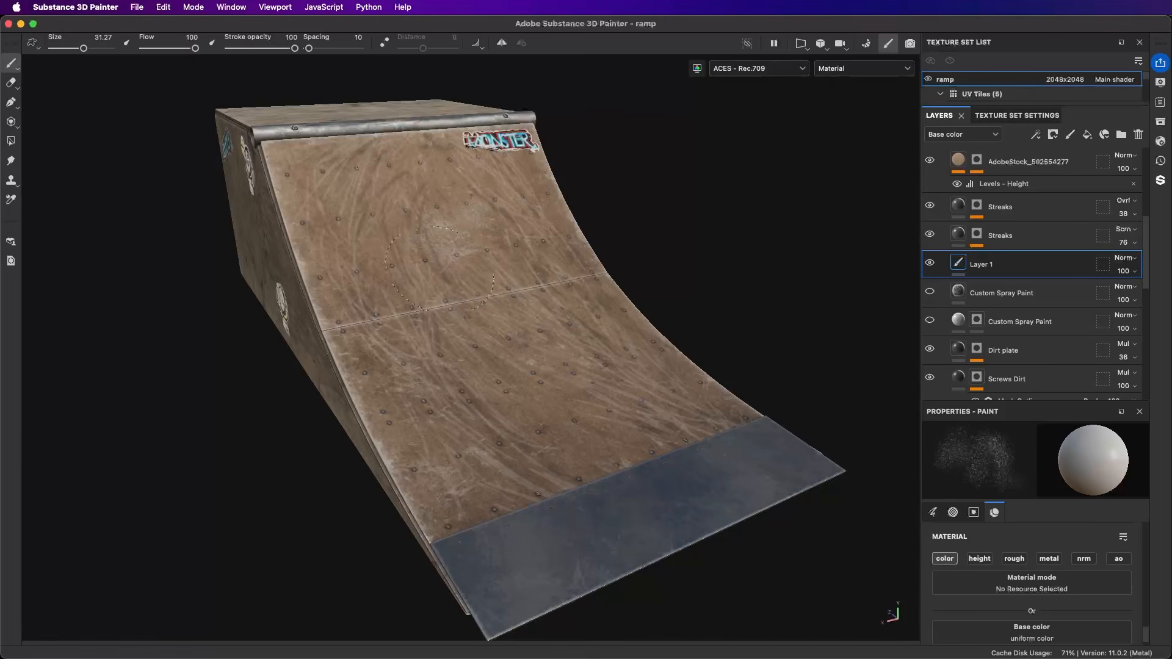
{"action": "scroll", "coordinate": [555, 348], "scroll_direction": "up", "scroll_amount": 3}
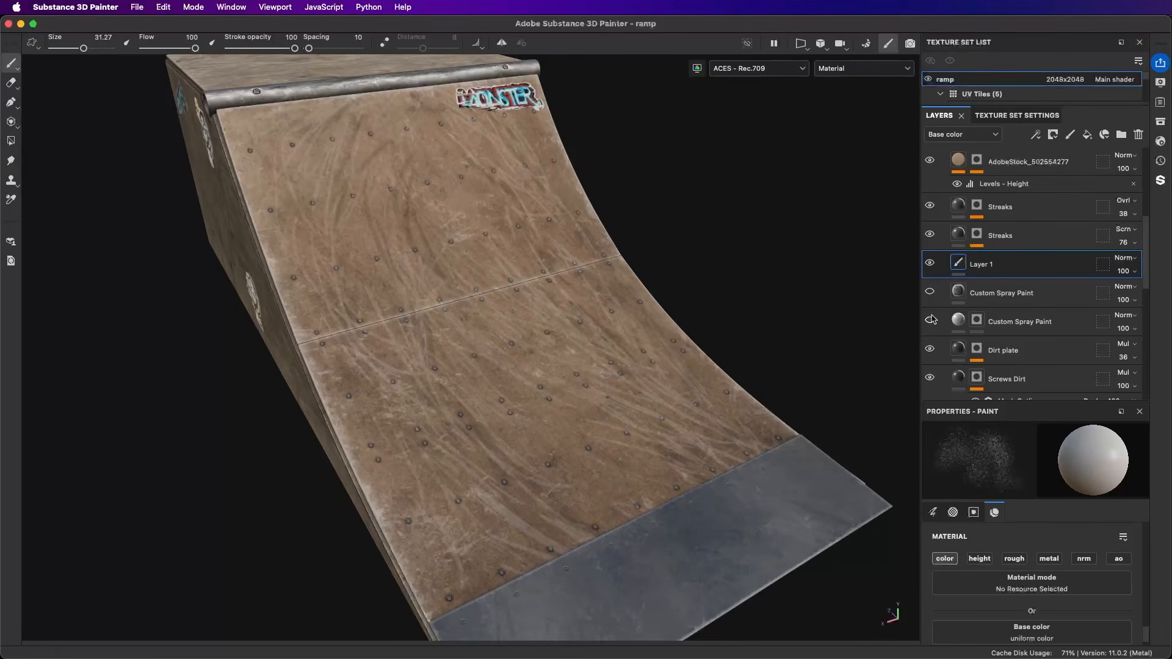
{"action": "scroll", "coordinate": [654, 275], "scroll_direction": "down", "scroll_amount": 3}
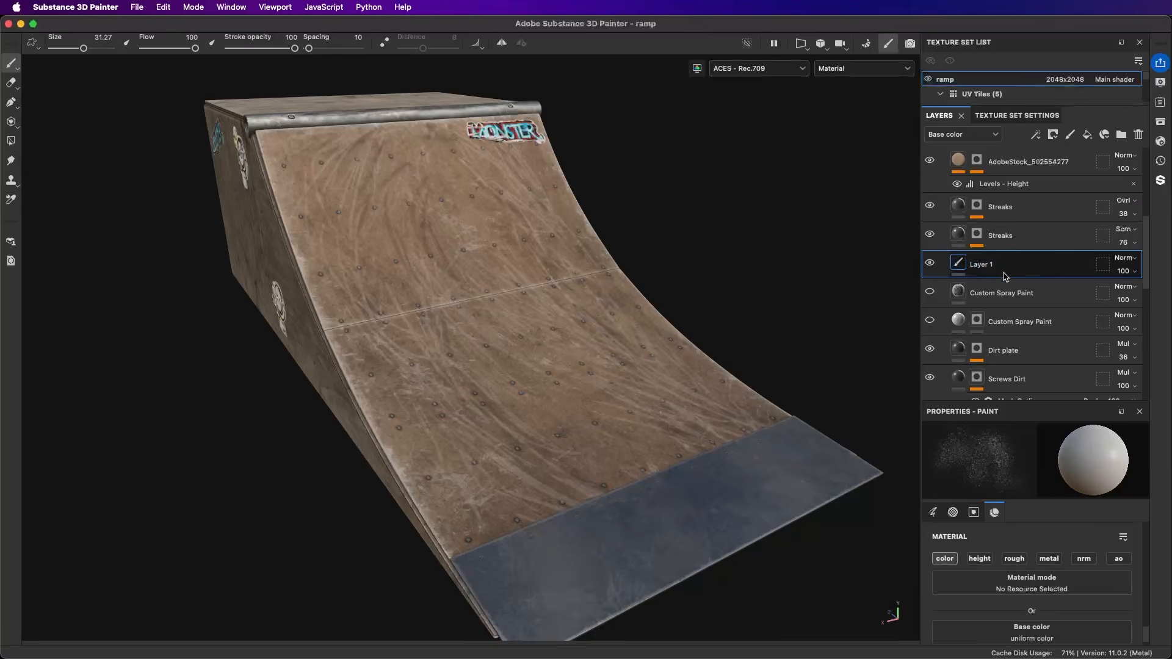
{"action": "left_click", "coordinate": [1139, 134]}
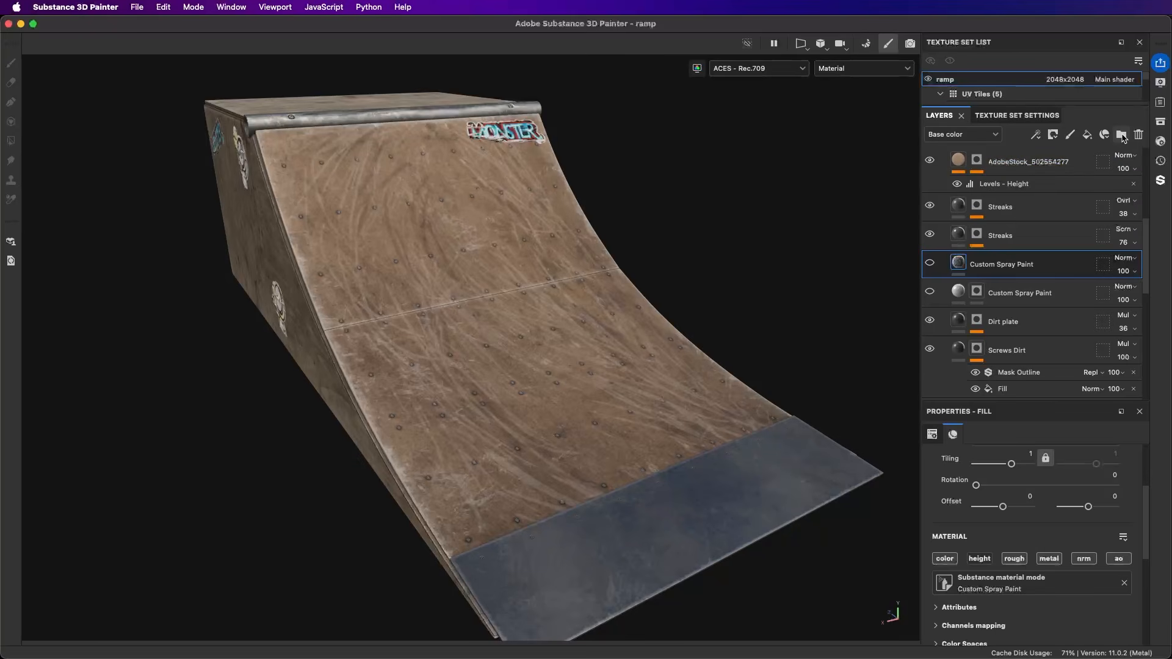
Step: Create a folder above the hidden Custom Spray Paint fill and rename it Strokes
{"action": "left_click", "coordinate": [1122, 136]}
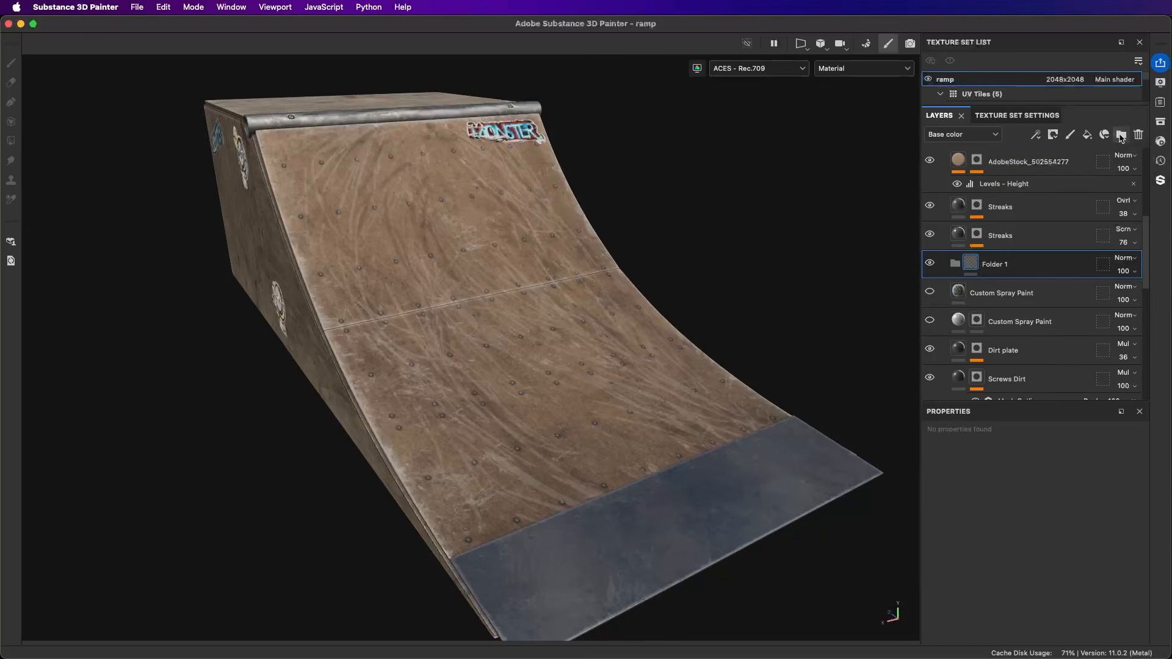
{"action": "double_click", "coordinate": [1006, 272]}
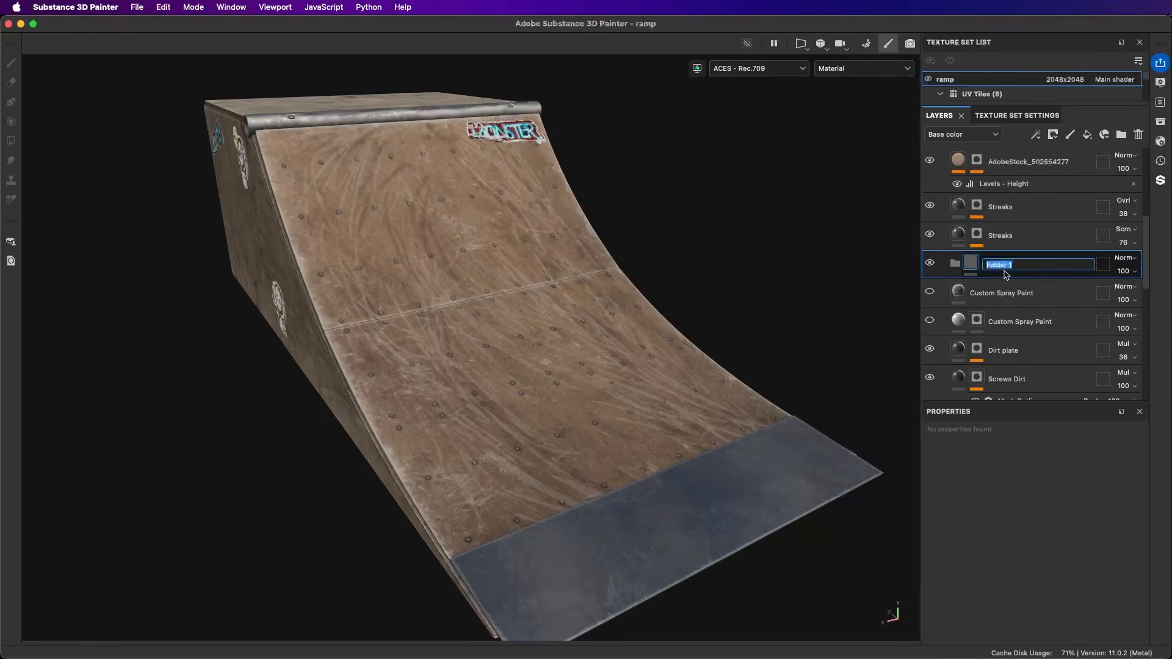
{"action": "type", "text": "Strokes"}
{"action": "key", "text": "Return"}
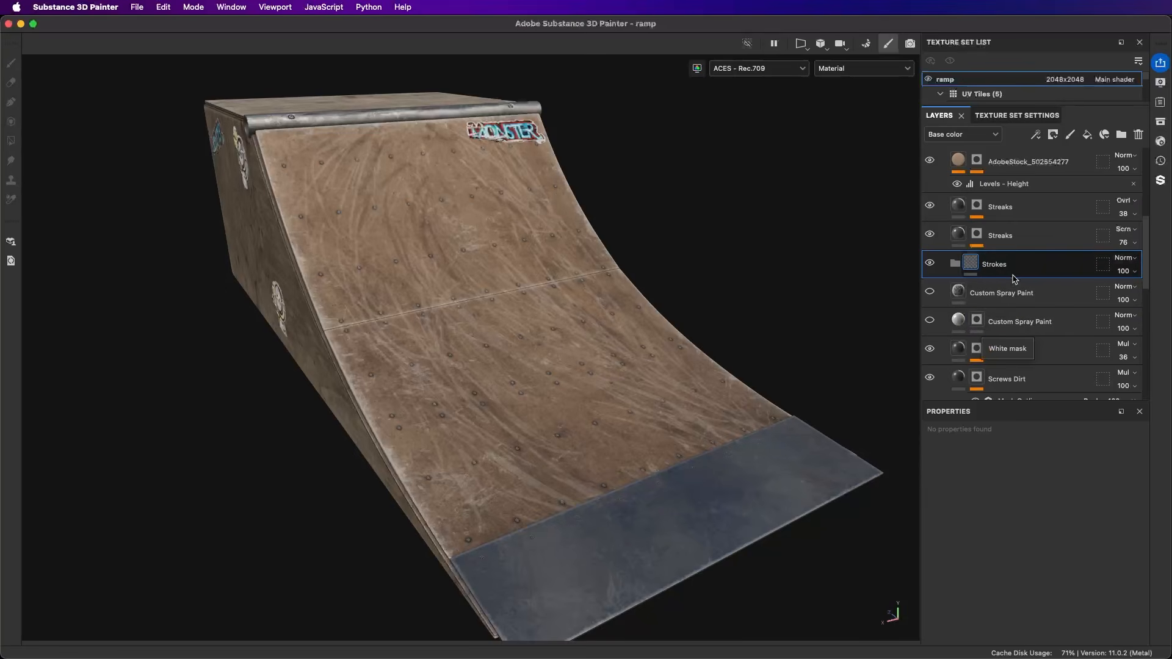
Step: Add a paint effect to the Strokes folder
{"action": "left_click", "coordinate": [1035, 135]}
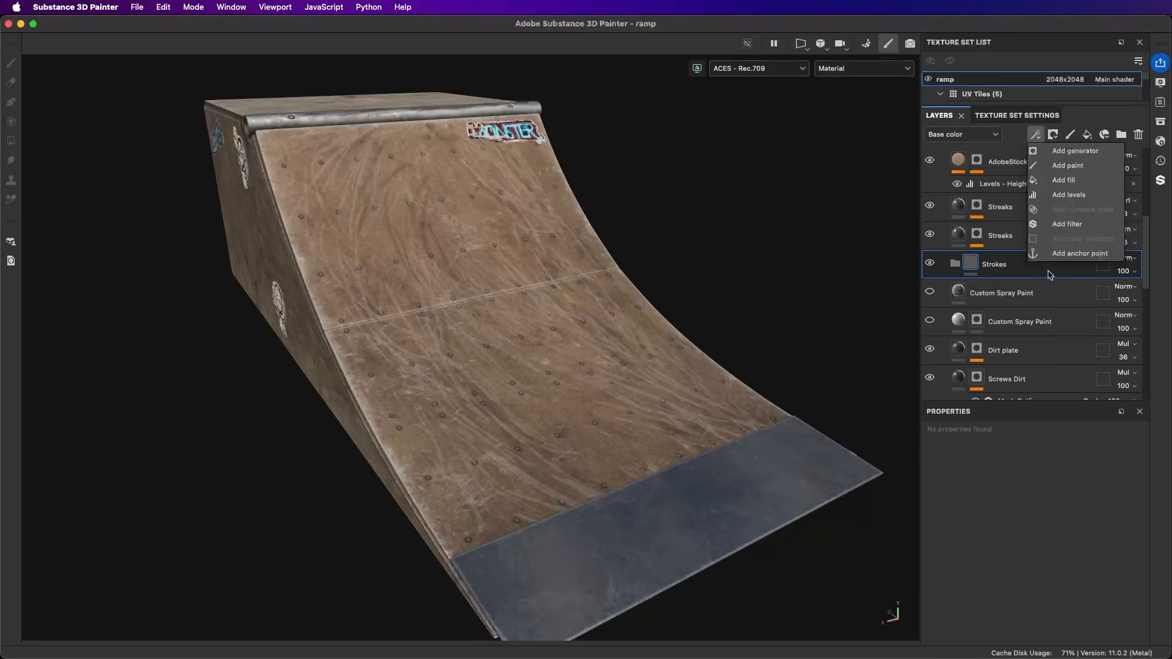
{"action": "left_click", "coordinate": [1003, 257]}
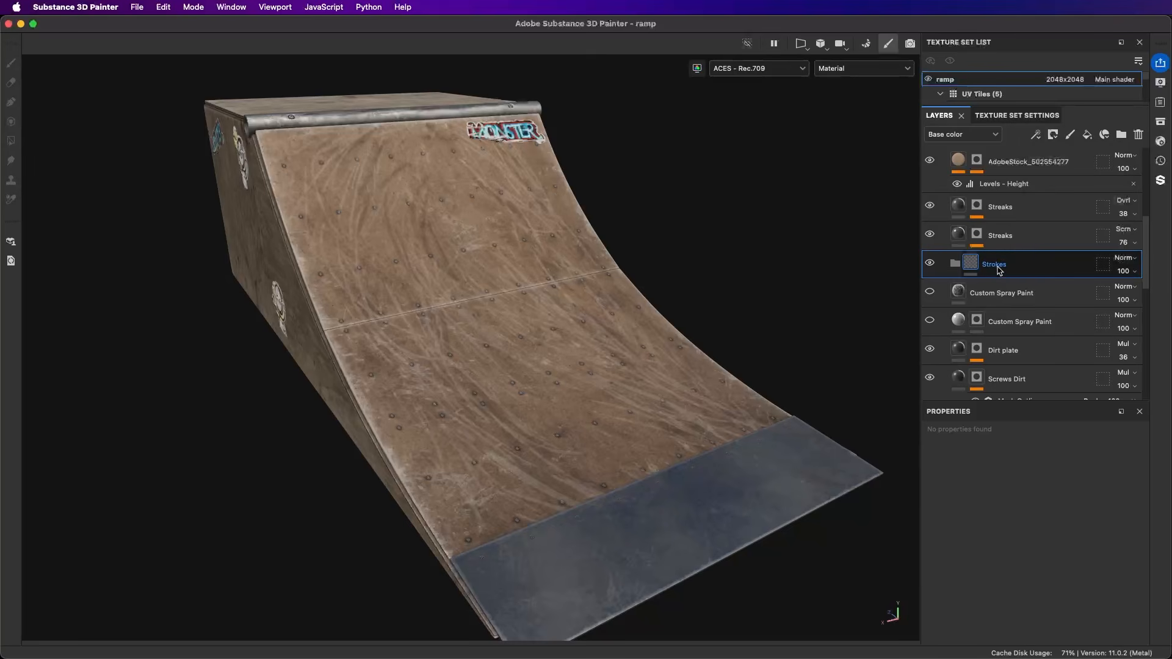
{"action": "left_click", "coordinate": [1036, 135]}
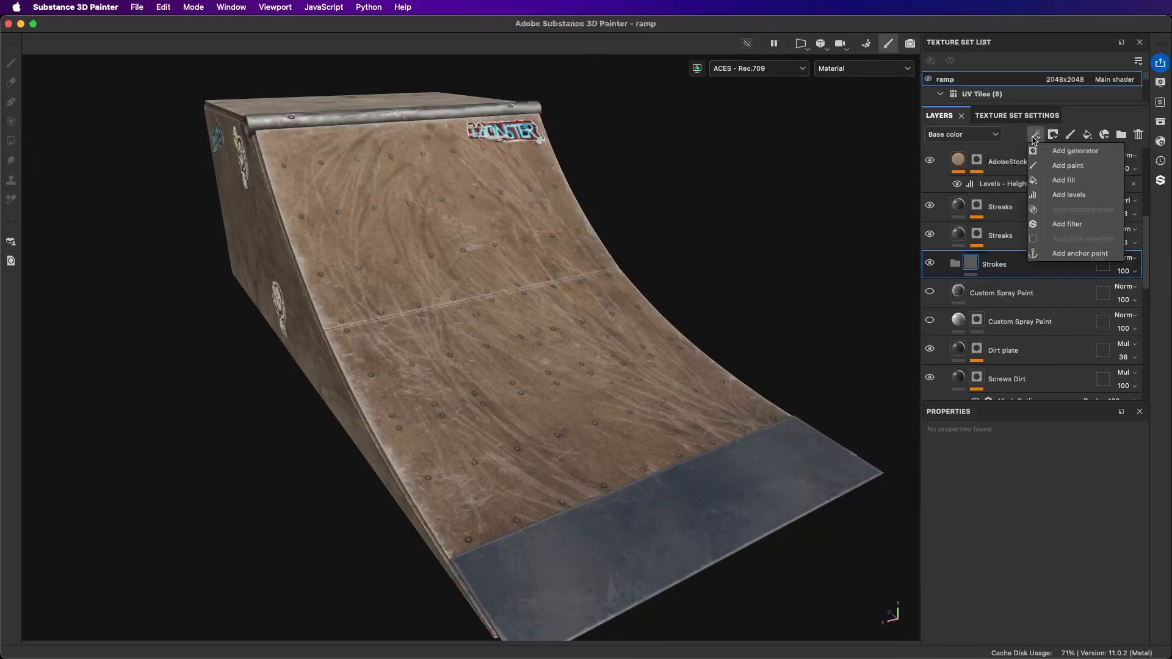
{"action": "left_click", "coordinate": [1068, 165]}
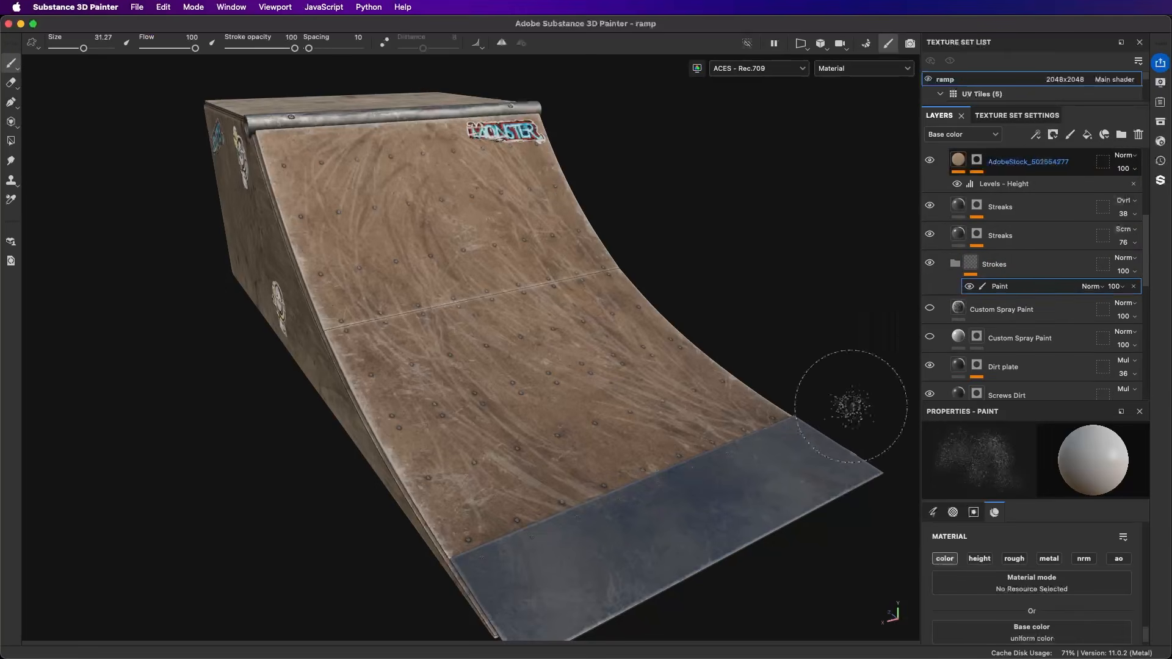
Step: Choose the Calligraphic brush from the asset library's brushes and paint a zigzag stroke down the middle of the ramp
{"action": "left_click", "coordinate": [1160, 122]}
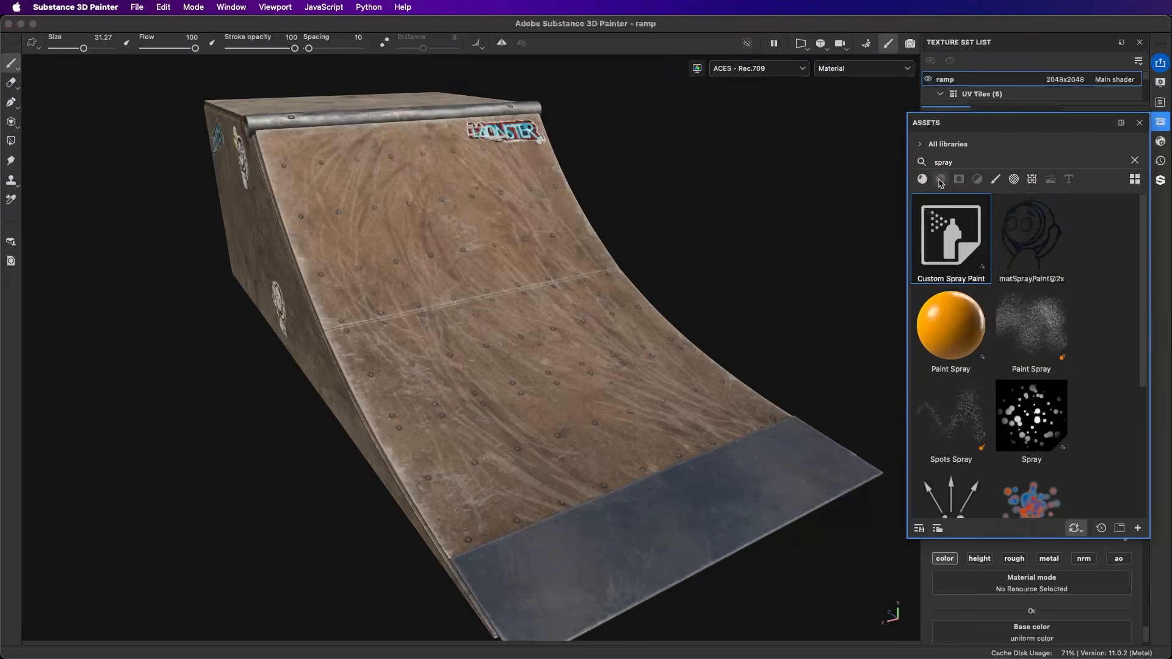
{"action": "left_click", "coordinate": [996, 181]}
{"action": "left_click", "coordinate": [1134, 160]}
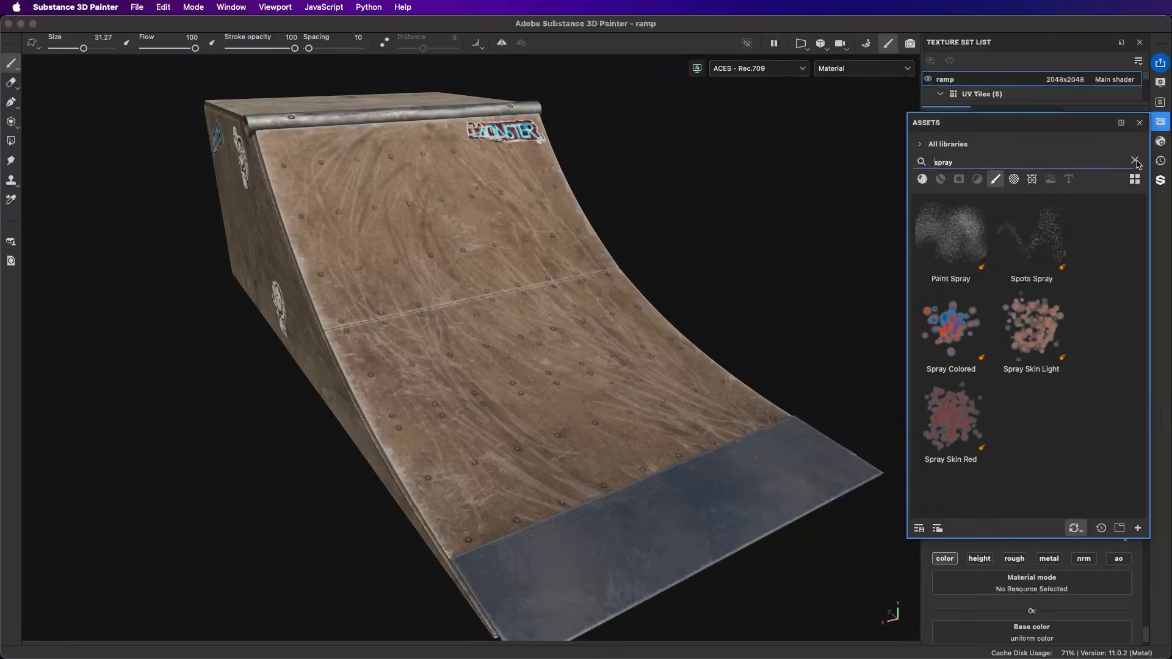
{"action": "scroll", "coordinate": [1109, 282], "scroll_direction": "down", "scroll_amount": 5}
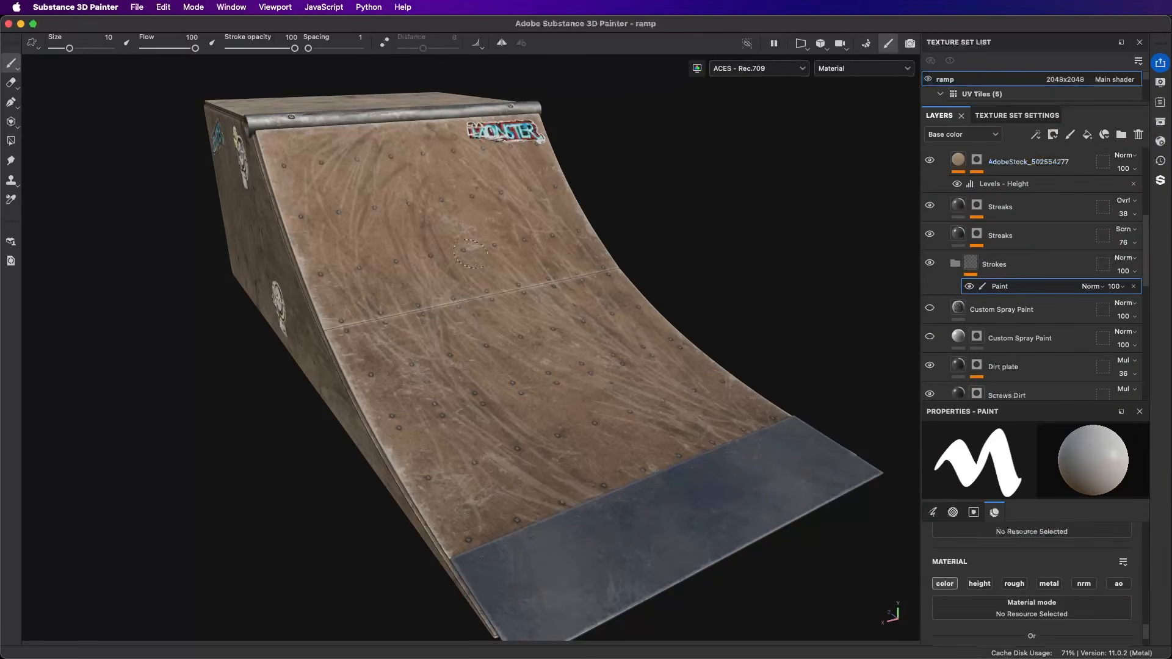
{"action": "mouse_move", "coordinate": [498, 195]}
{"action": "left_mouse_down"}
{"action": "mouse_move", "coordinate": [426, 211]}
{"action": "mouse_move", "coordinate": [382, 292]}
{"action": "mouse_move", "coordinate": [467, 431]}
{"action": "left_mouse_up"}
Step: Examine the Strokes folder's Paint effect by toggling its visibility and reviewing its blend modes and the brush's material channels
{"action": "left_click", "coordinate": [970, 286]}
{"action": "left_click", "coordinate": [970, 286]}
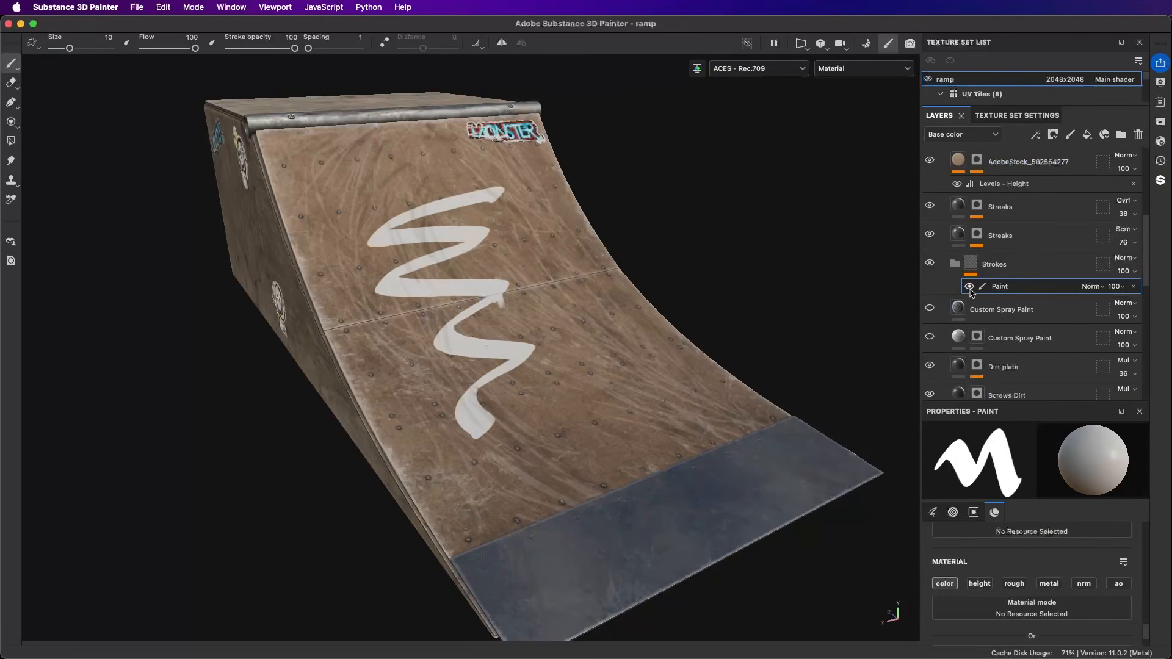
{"action": "left_click", "coordinate": [969, 287]}
{"action": "left_click", "coordinate": [969, 286]}
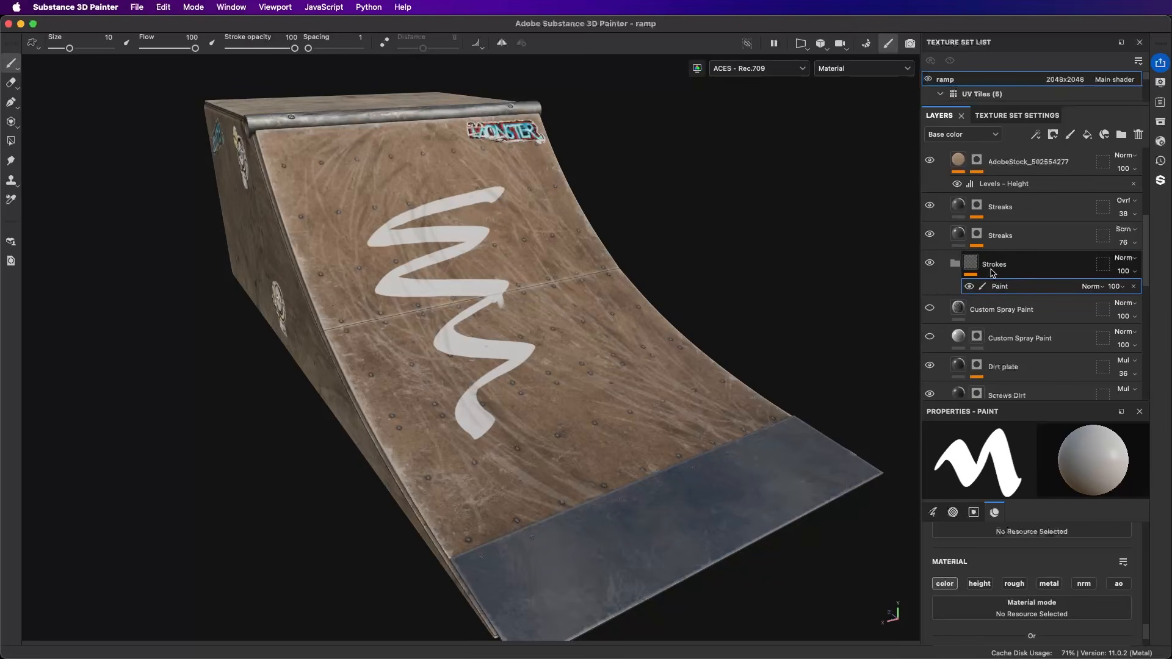
{"action": "left_click", "coordinate": [970, 287]}
{"action": "left_click", "coordinate": [970, 286]}
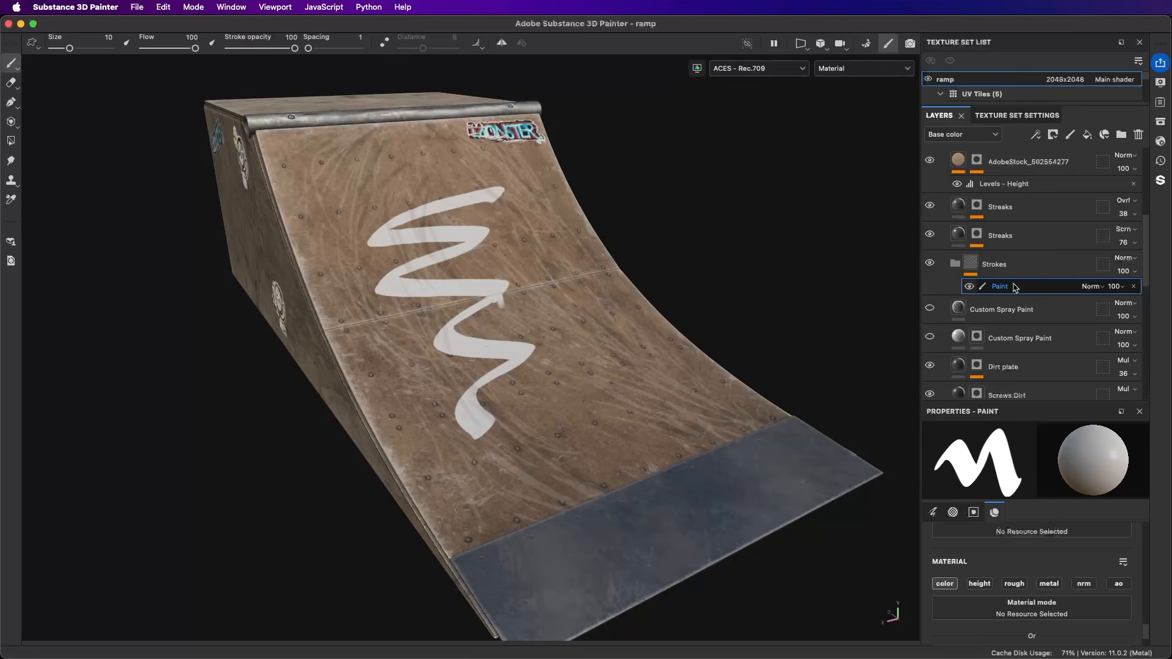
{"action": "left_click", "coordinate": [1094, 288]}
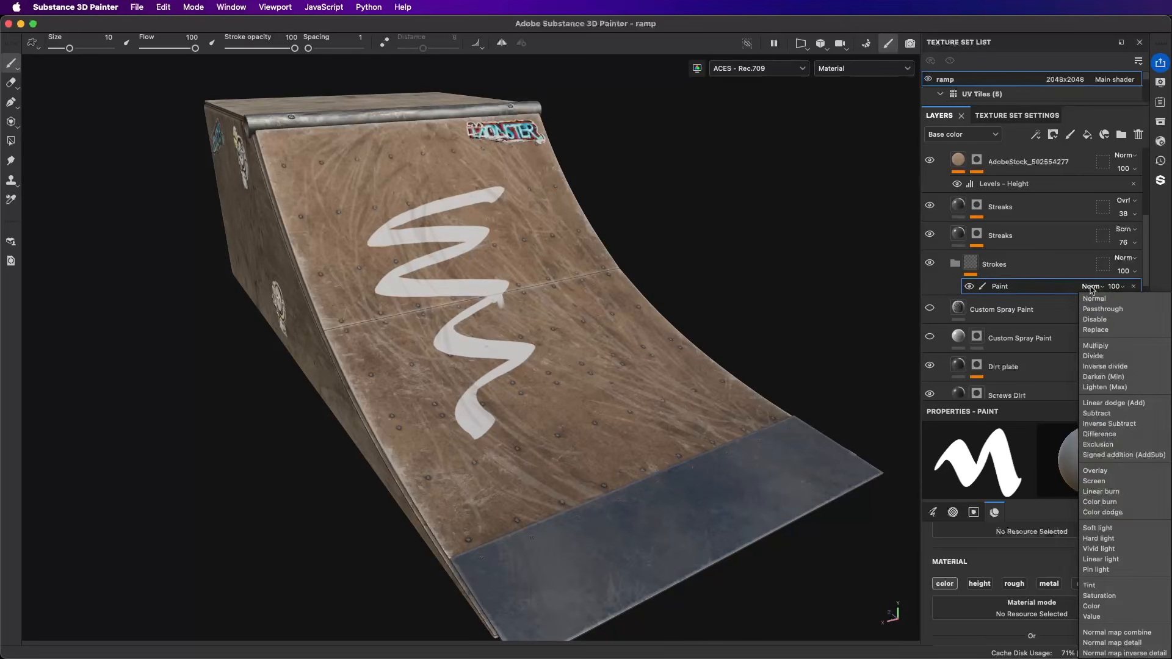
{"action": "left_click", "coordinate": [1131, 289]}
{"action": "right_click", "coordinate": [736, 202]}
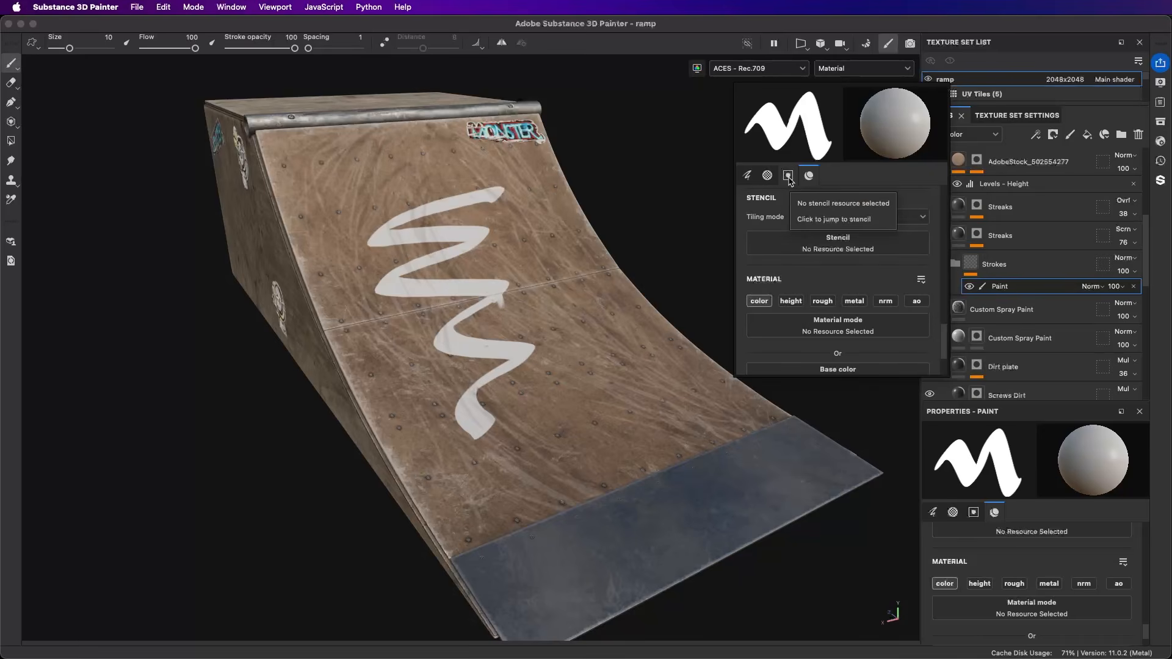
{"action": "left_click", "coordinate": [811, 176]}
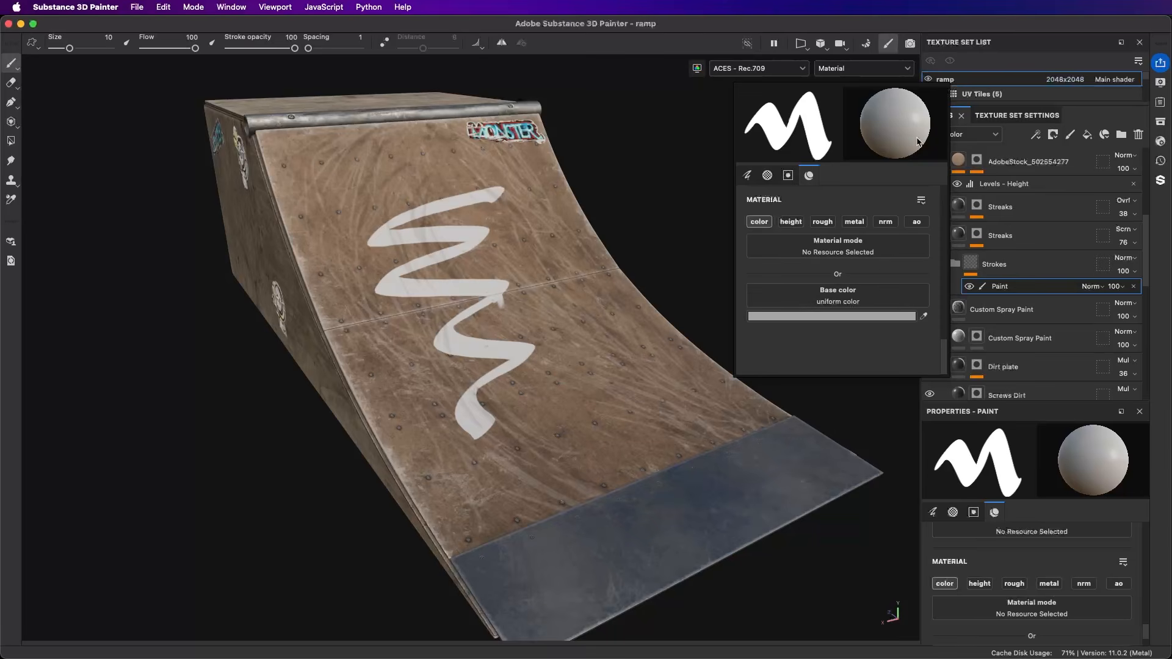
{"action": "left_click", "coordinate": [1021, 267]}
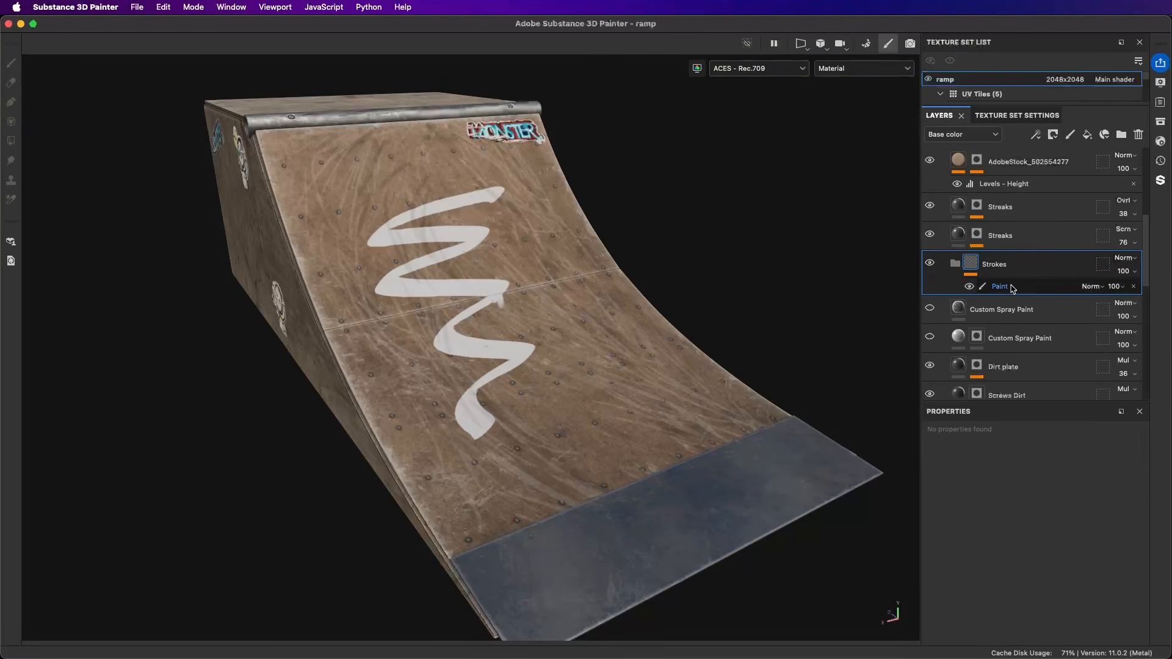
{"action": "left_click", "coordinate": [1036, 133]}
{"action": "left_click", "coordinate": [1063, 165]}
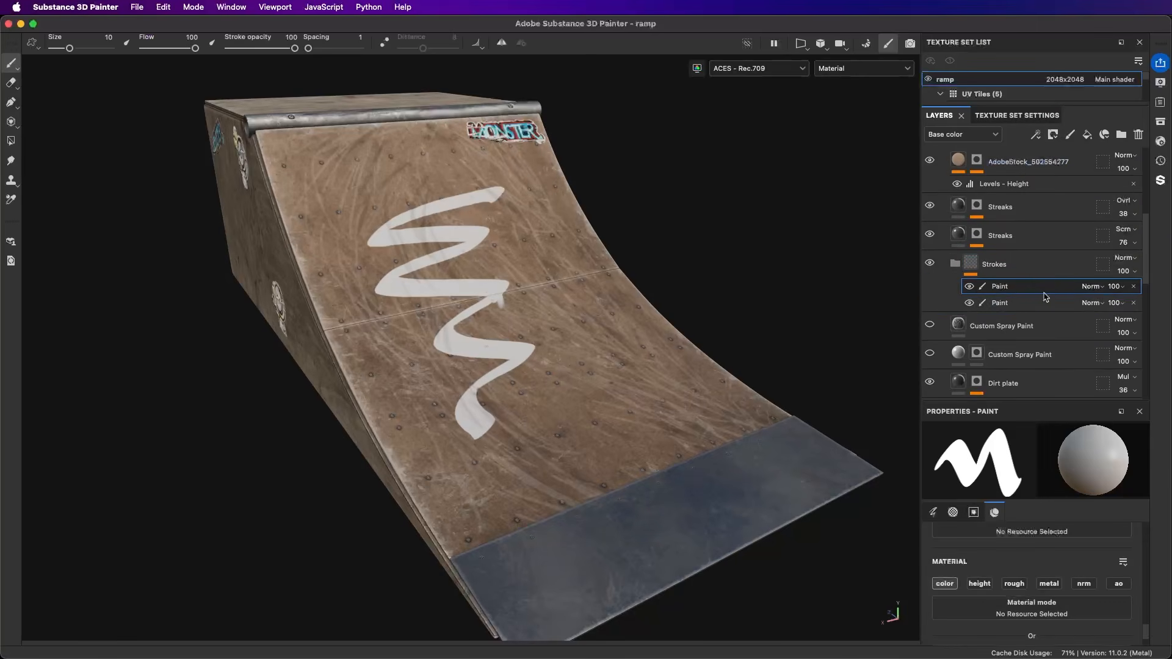
{"action": "left_click", "coordinate": [1093, 286]}
{"action": "left_click", "coordinate": [1093, 288]}
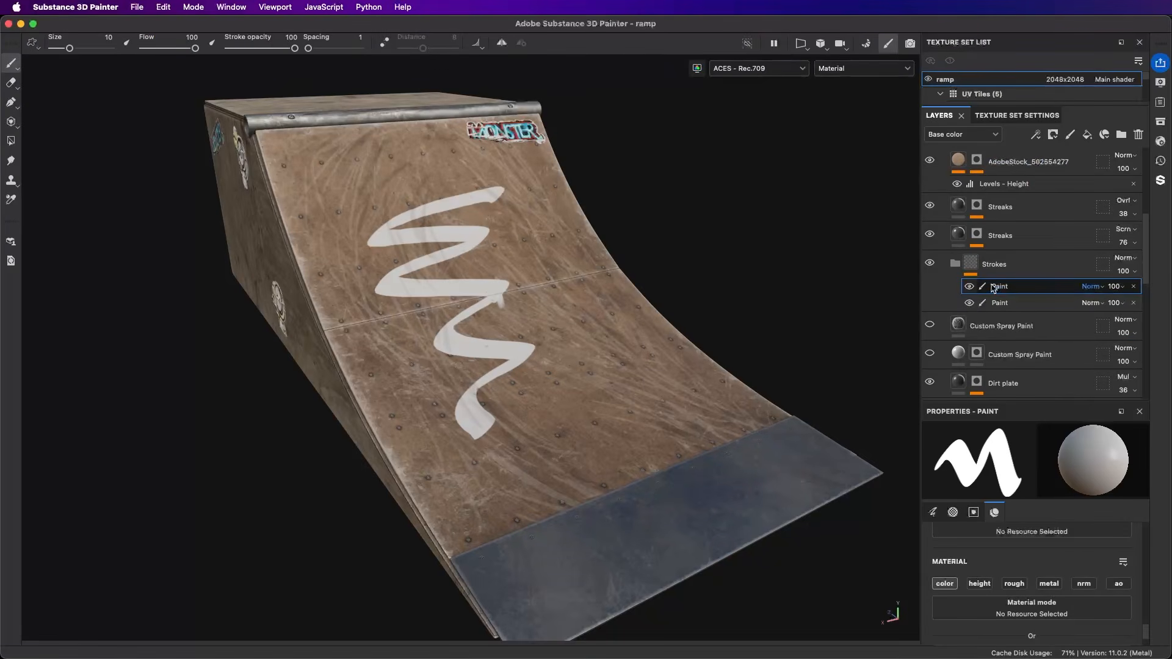
{"action": "double_click", "coordinate": [1052, 287]}
{"action": "left_click", "coordinate": [1028, 301]}
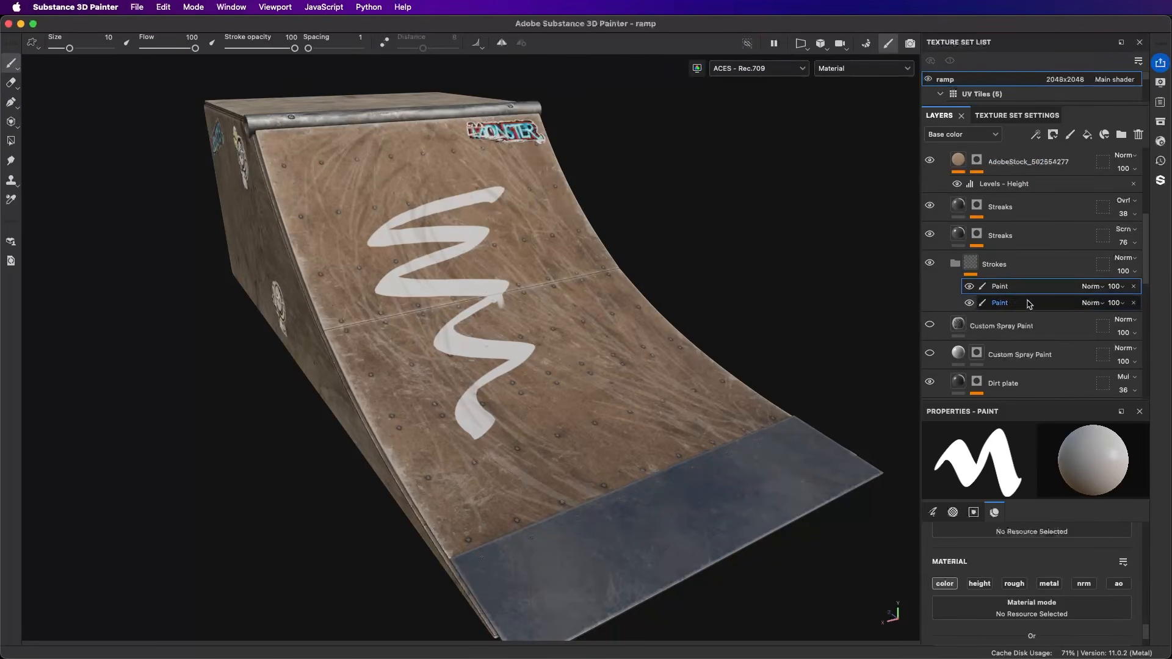
{"action": "left_click", "coordinate": [1134, 286]}
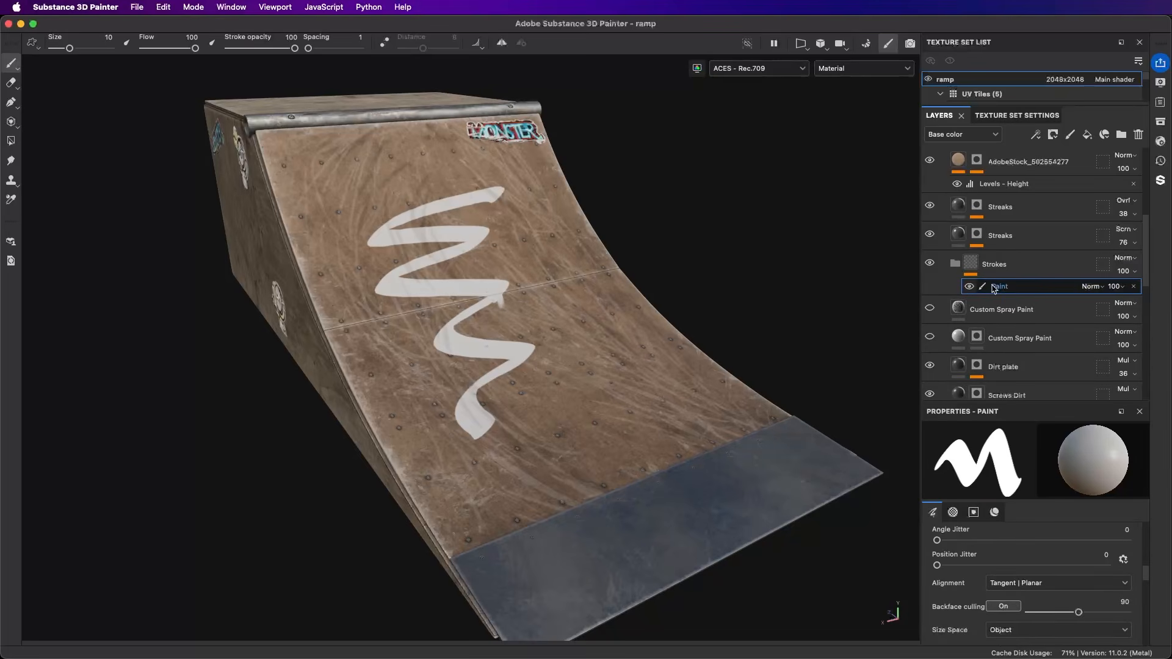
Step: Add an anchor point above the Paint effect in the Strokes folder
{"action": "left_click", "coordinate": [1036, 134]}
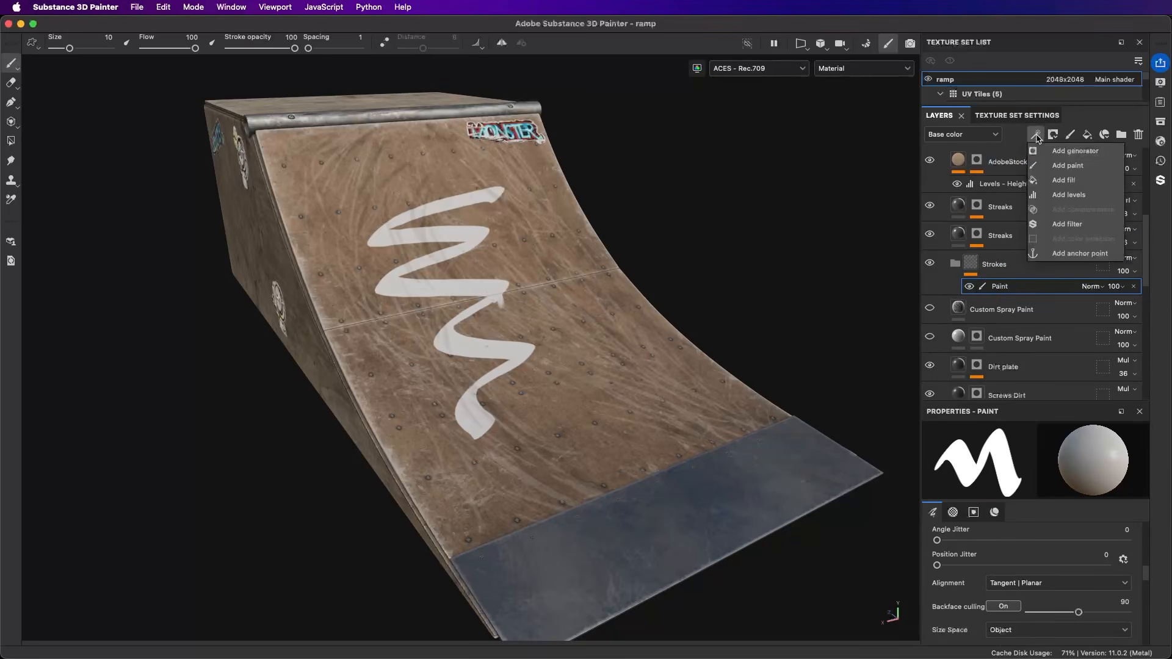
{"action": "left_click", "coordinate": [1080, 254]}
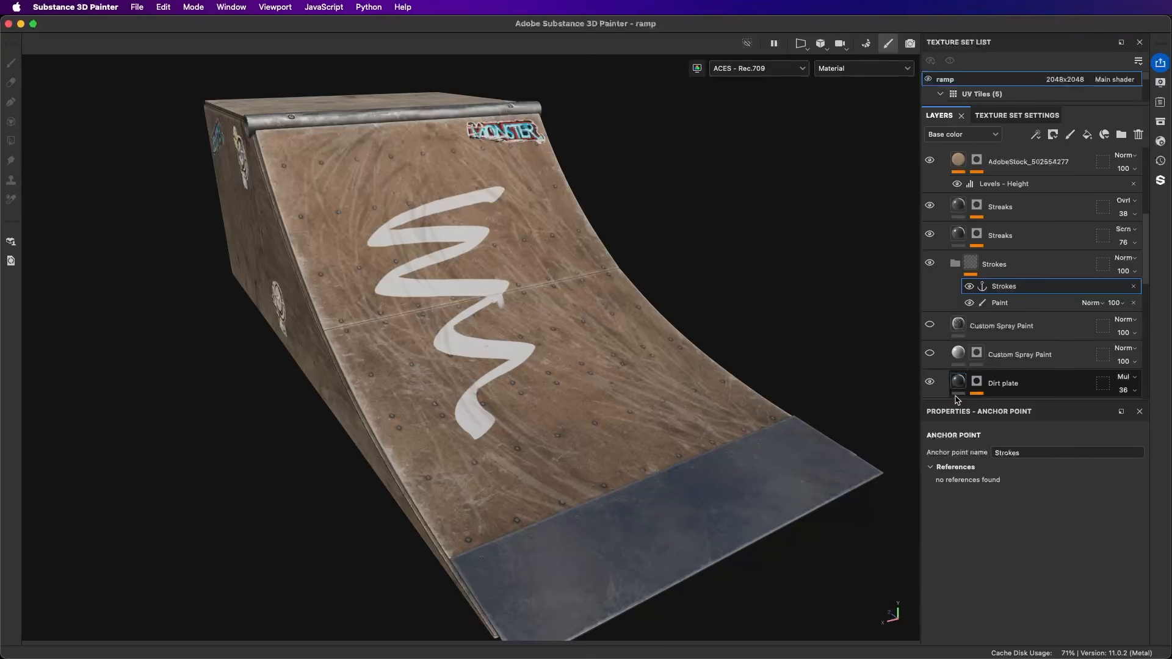
Step: Unhide the Custom Spray Paint fill directly below the Strokes folder and move it above that folder
{"action": "left_click_drag", "start_coordinate": [957, 401], "coordinate": [1038, 486]}
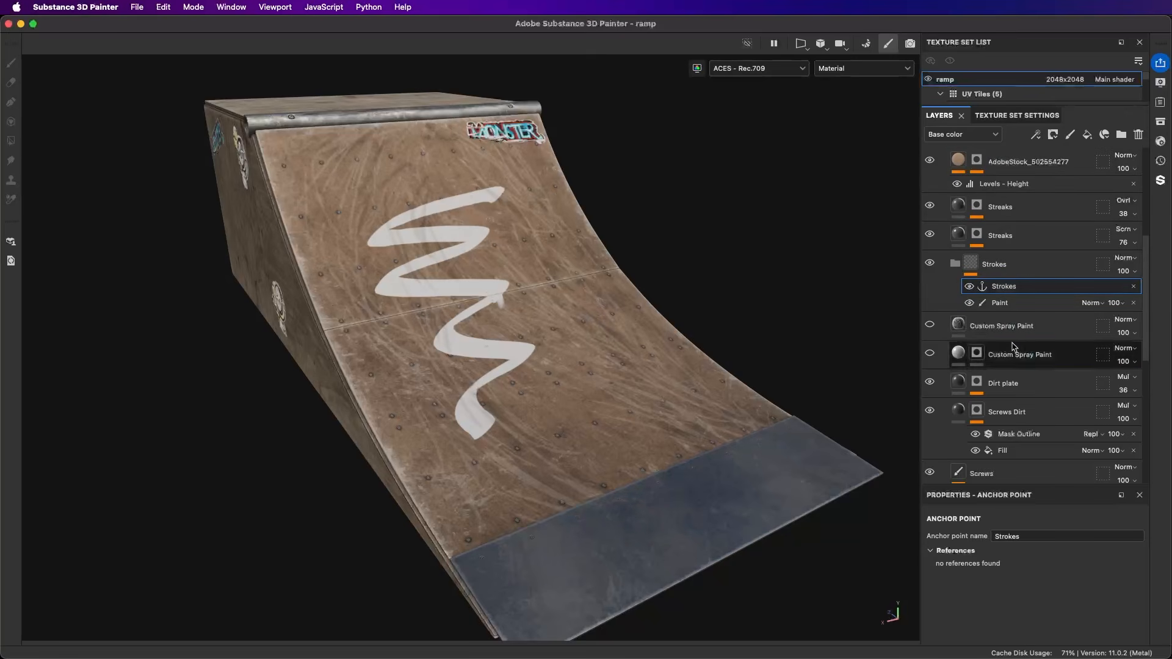
{"action": "left_click", "coordinate": [929, 324]}
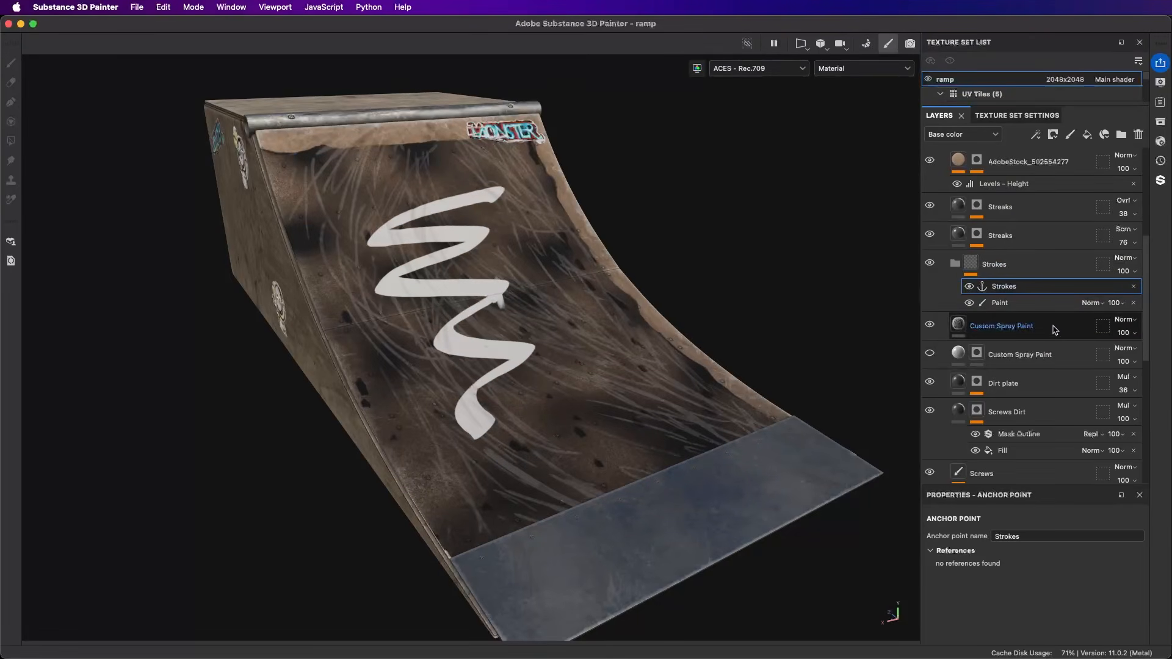
{"action": "left_click_drag", "start_coordinate": [1059, 330], "coordinate": [1060, 267]}
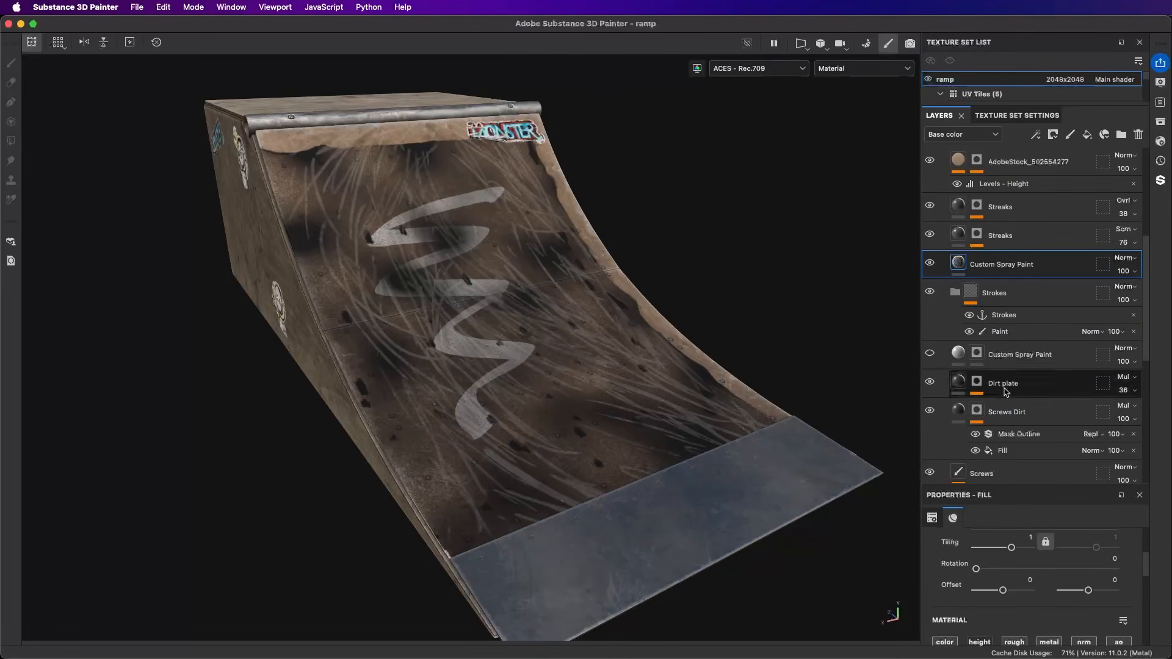
{"action": "left_click", "coordinate": [1004, 315]}
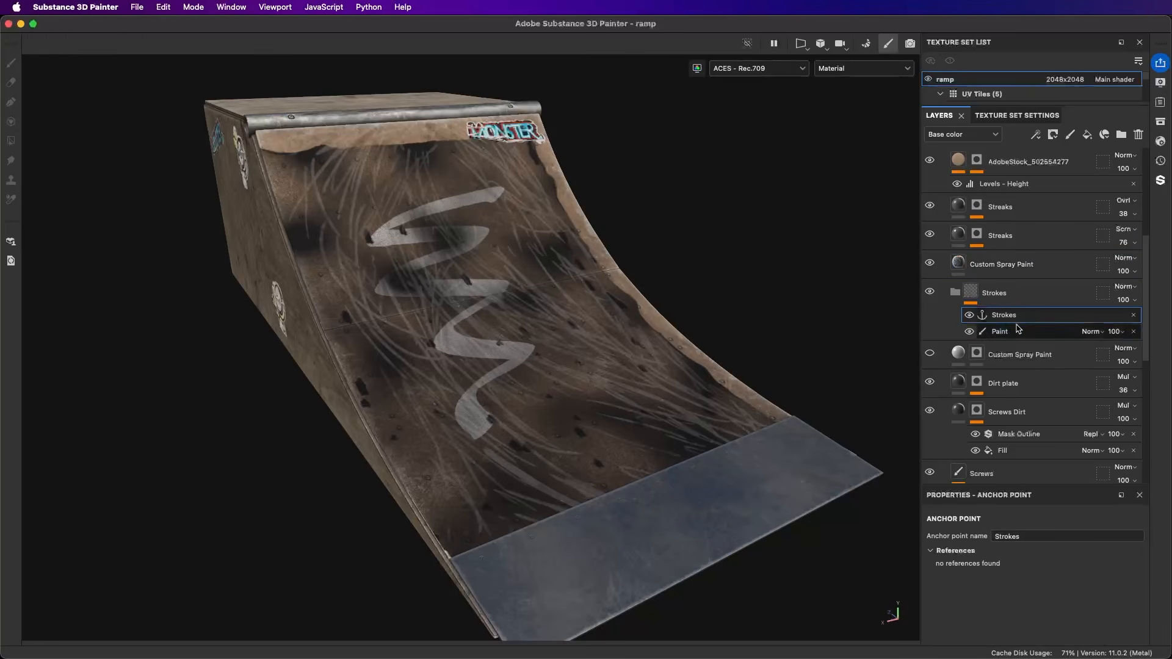
Step: Assign the Strokes anchor point as the Custom Image input of the Custom Spray Paint fill above the Strokes folder
{"action": "left_click", "coordinate": [994, 273]}
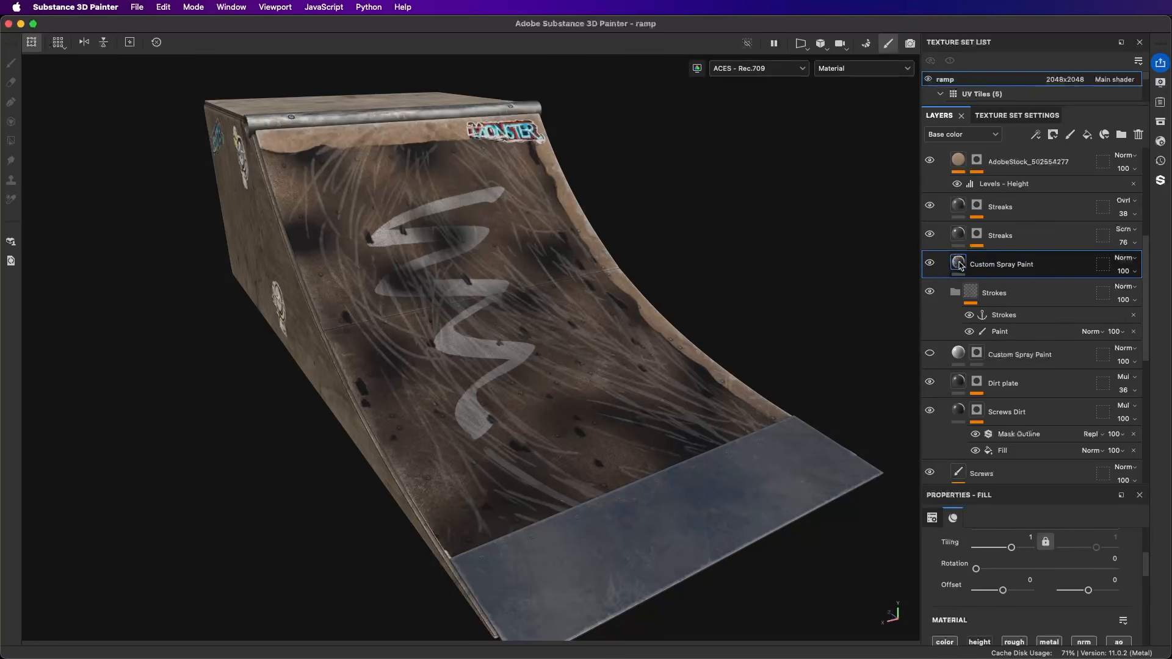
{"action": "left_click", "coordinate": [958, 263]}
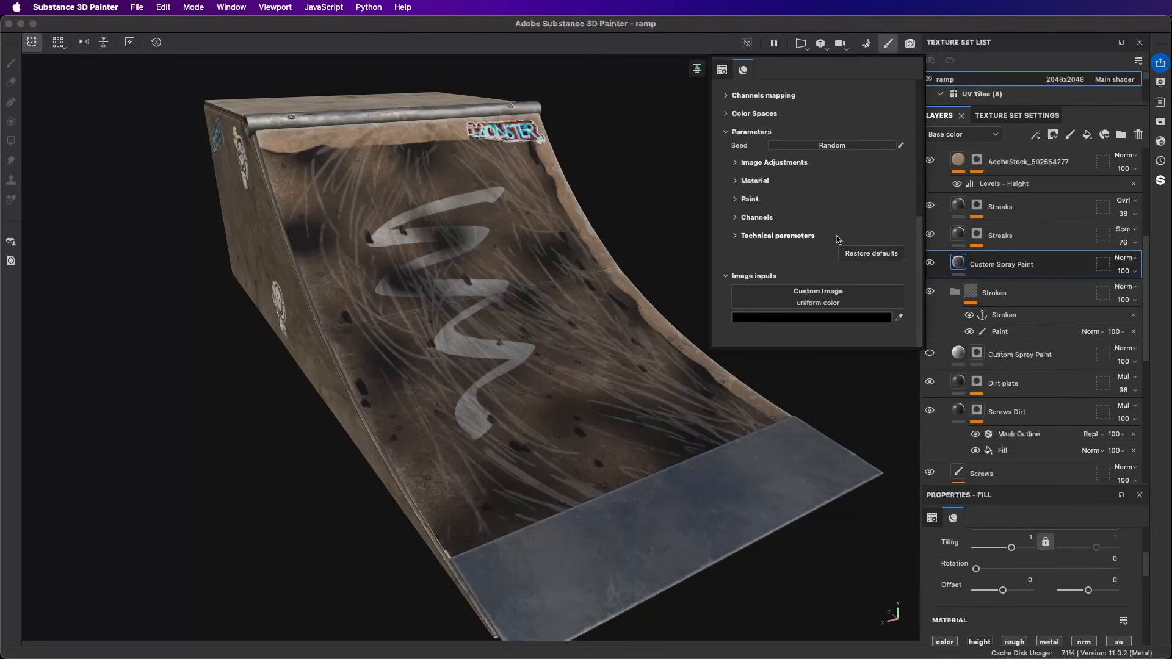
{"action": "scroll", "coordinate": [839, 240], "scroll_direction": "up", "scroll_amount": 3}
{"action": "scroll", "coordinate": [794, 256], "scroll_direction": "down", "scroll_amount": 3}
{"action": "left_click", "coordinate": [795, 300]}
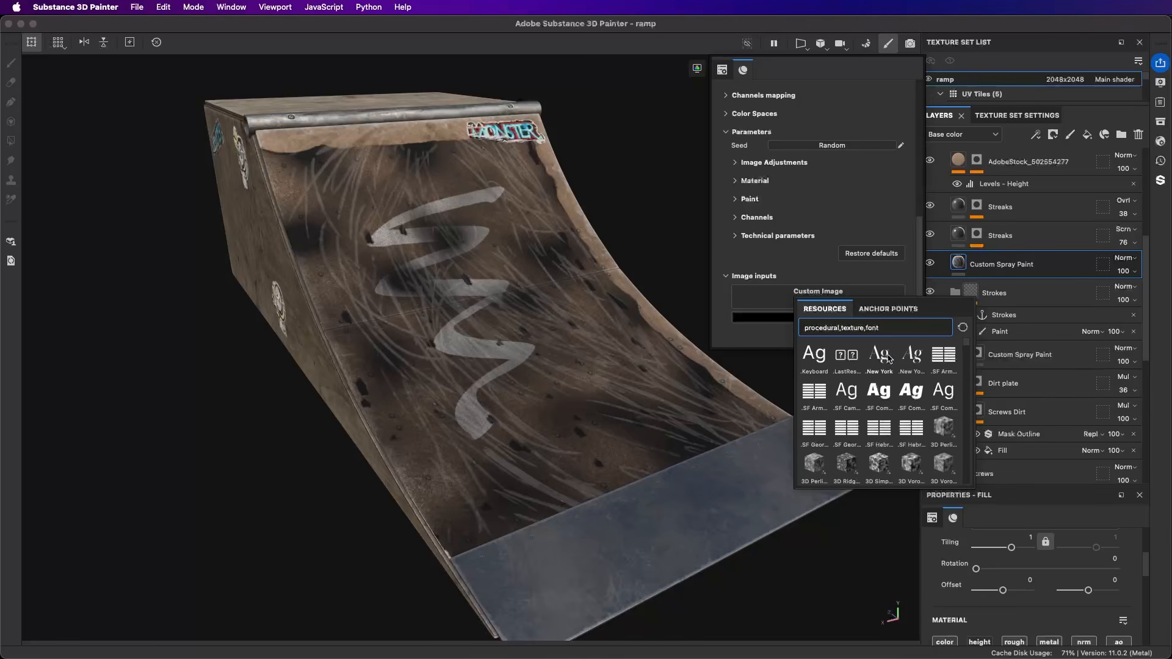
{"action": "left_click", "coordinate": [885, 309]}
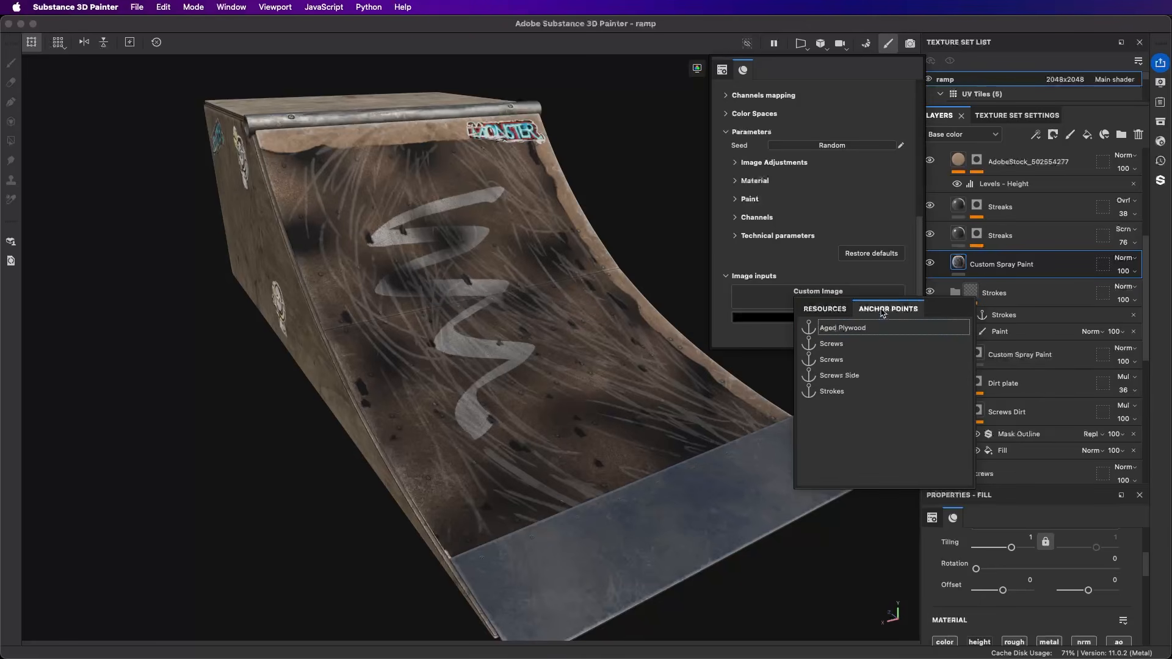
{"action": "left_click", "coordinate": [830, 391]}
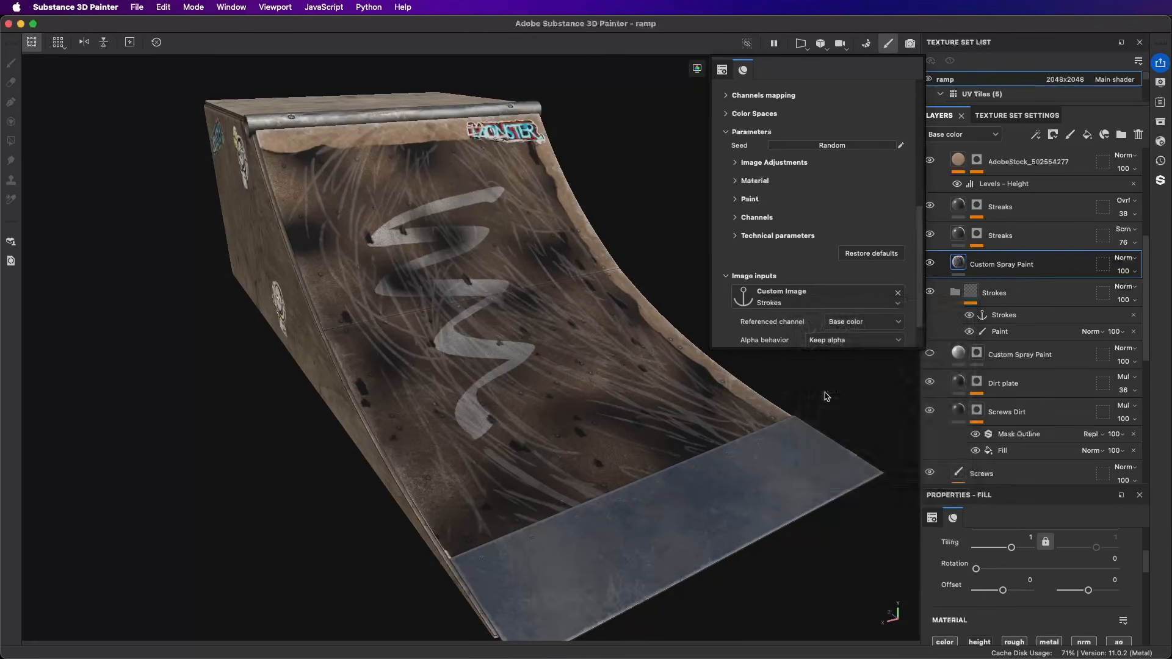
{"action": "left_click", "coordinate": [488, 287]}
{"action": "left_click_drag", "start_coordinate": [489, 288], "coordinate": [523, 318], "text": "alt"}
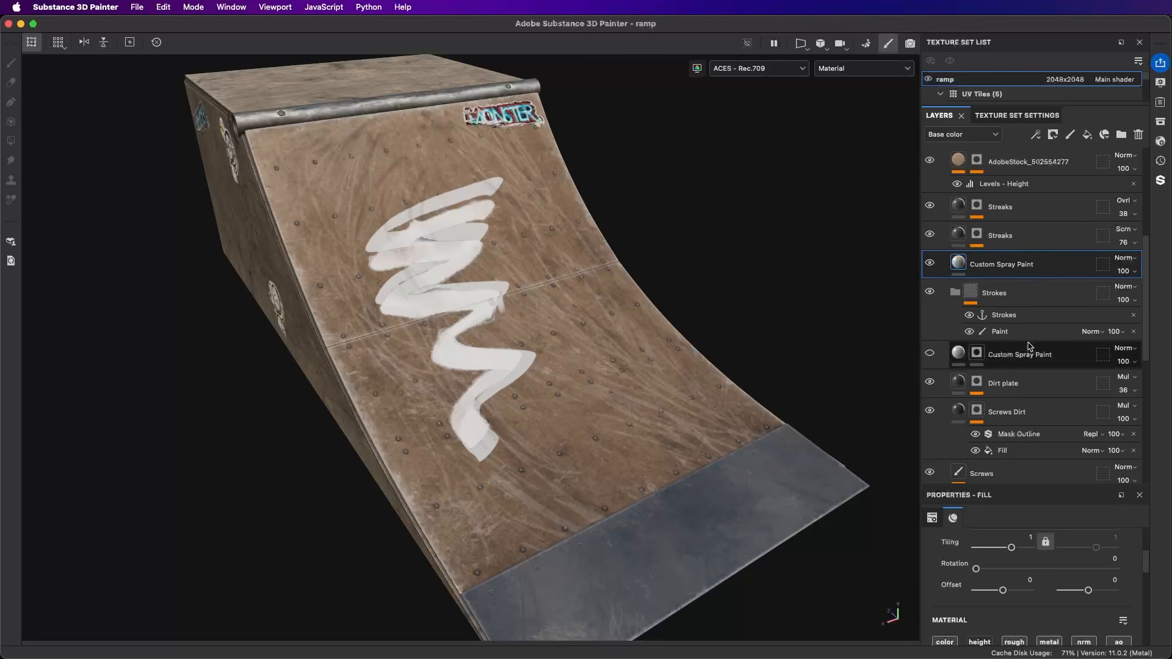
Step: Check the color channel in the brush's material settings and delete the zigzag Paint effect from the Strokes folder
{"action": "left_click", "coordinate": [1013, 332]}
{"action": "right_click", "coordinate": [705, 221]}
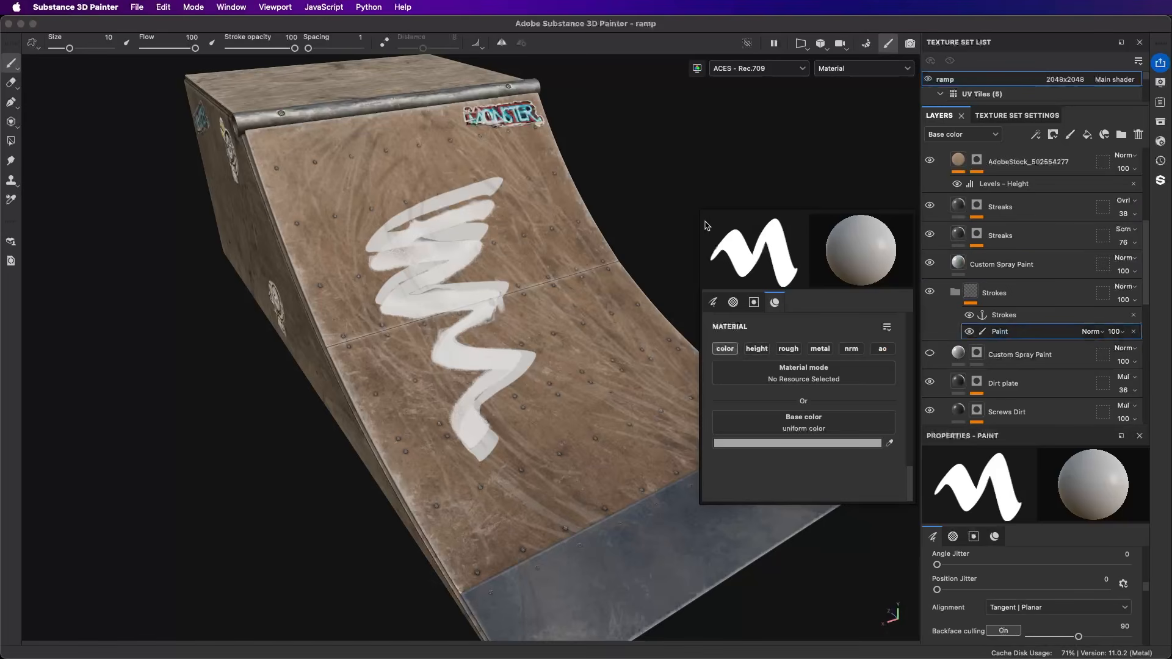
{"action": "left_click", "coordinate": [732, 352]}
{"action": "left_click", "coordinate": [733, 353]}
{"action": "left_click", "coordinate": [806, 108]}
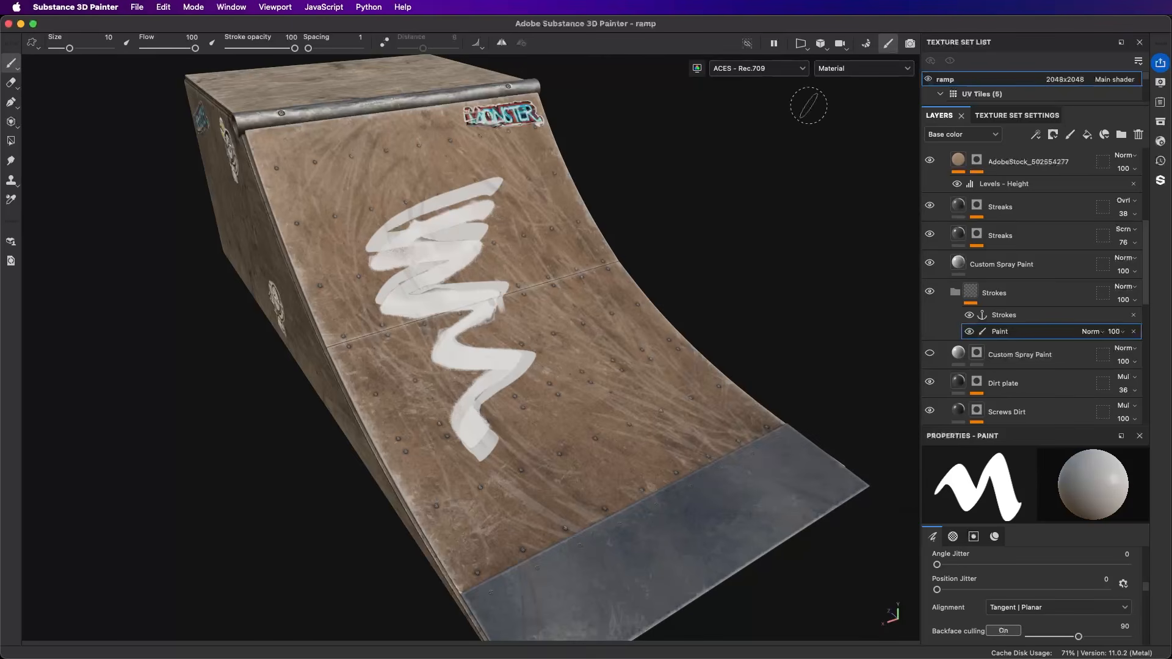
{"action": "left_click", "coordinate": [1134, 332]}
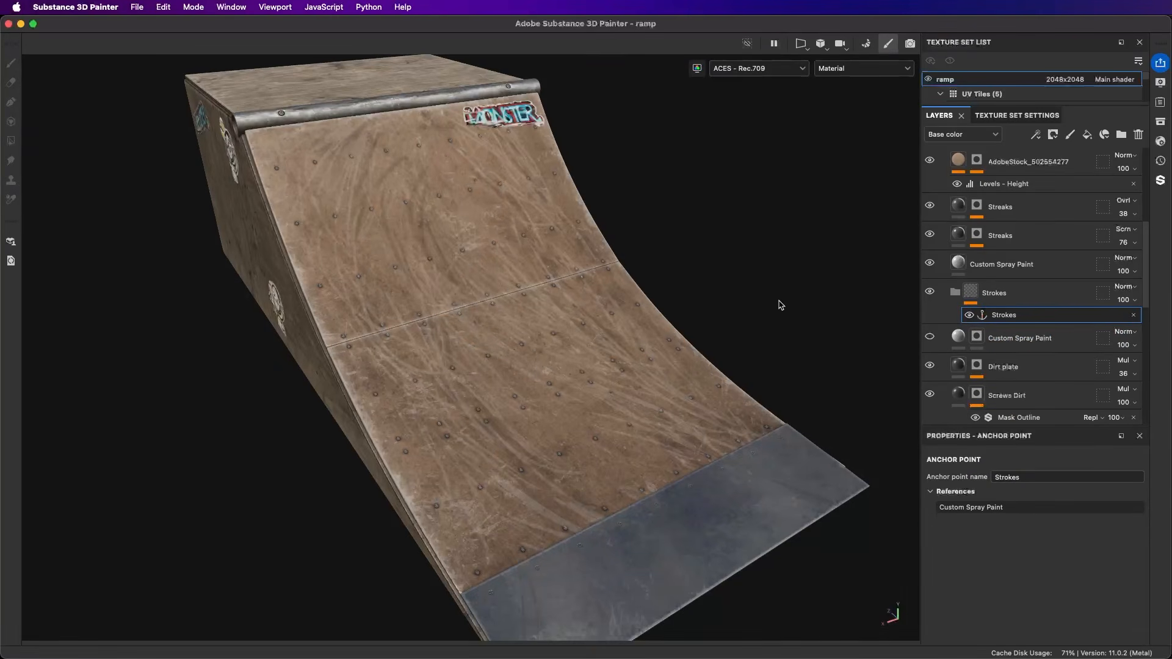
Step: Add a user channel to the ramp texture set and rename it Strokes
{"action": "left_click", "coordinate": [1007, 116]}
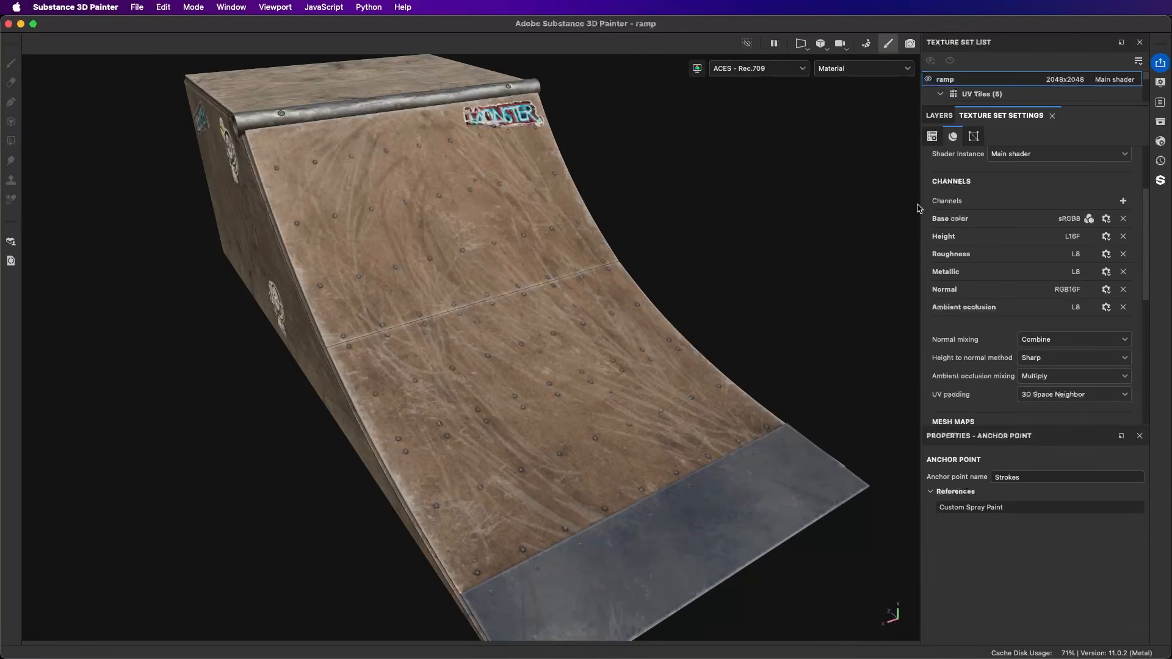
{"action": "left_click_drag", "start_coordinate": [921, 204], "coordinate": [883, 204]}
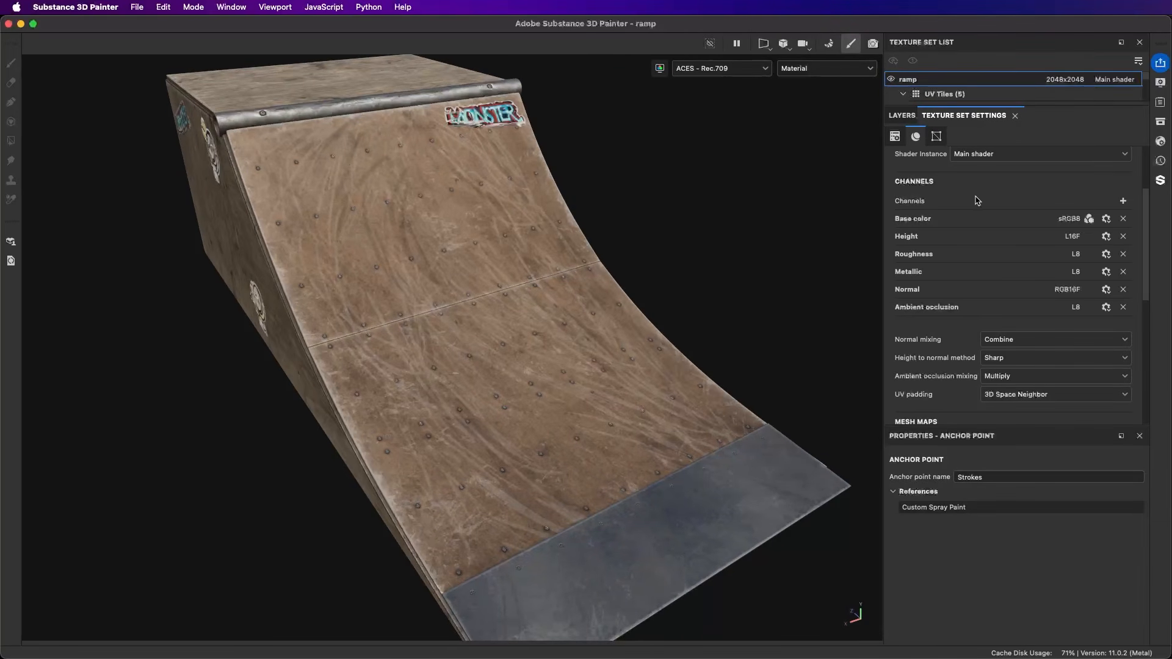
{"action": "left_click", "coordinate": [1124, 203]}
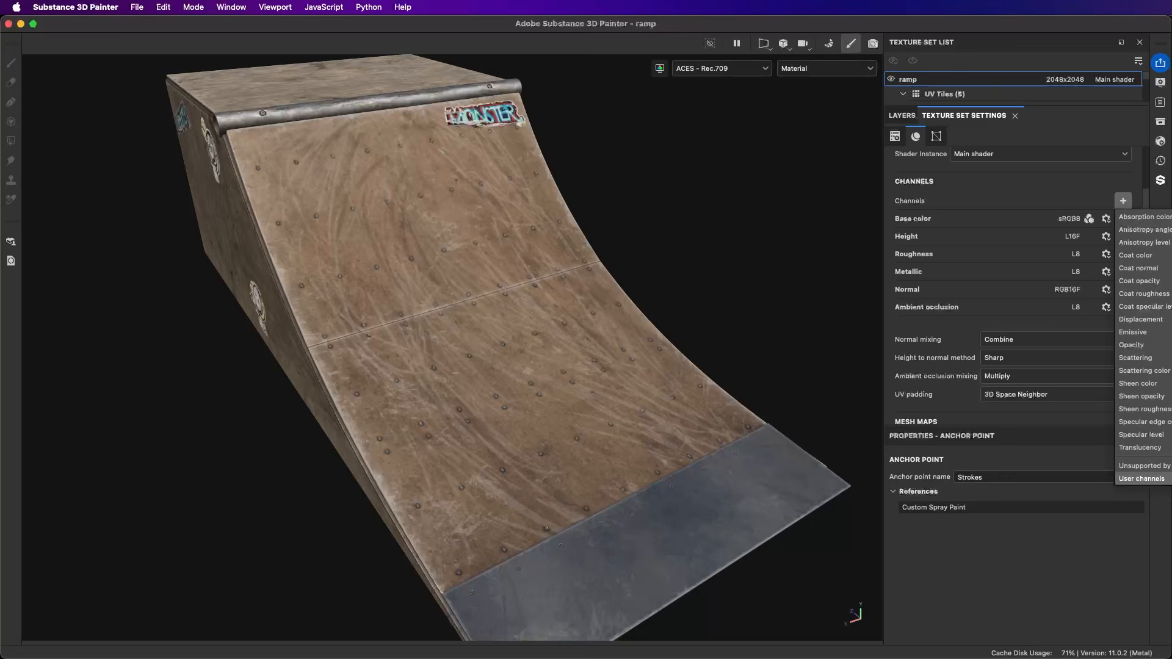
{"action": "left_click", "coordinate": [1142, 479]}
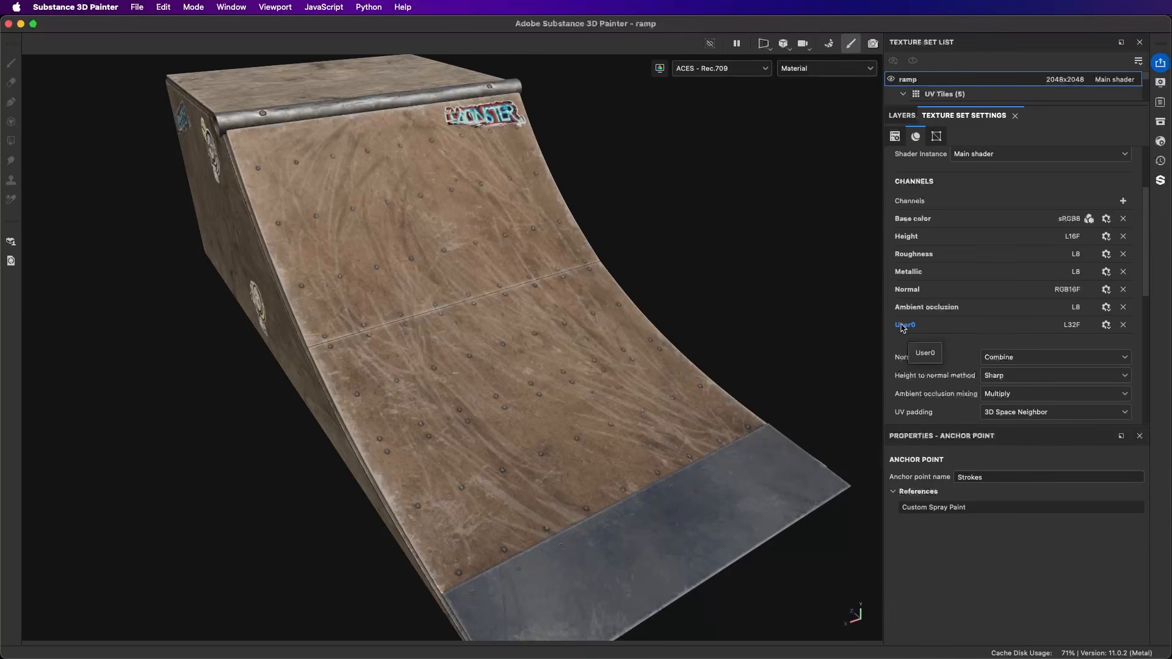
{"action": "double_click", "coordinate": [906, 323]}
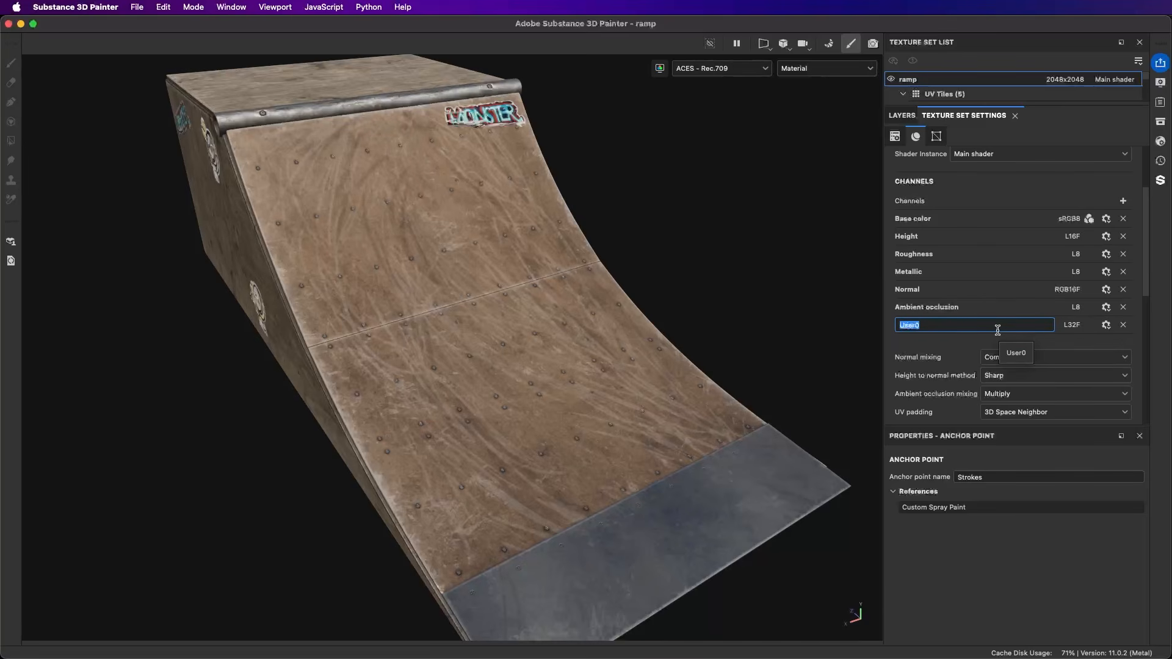
{"action": "type", "text": "Strokes"}
{"action": "key", "text": "Return"}
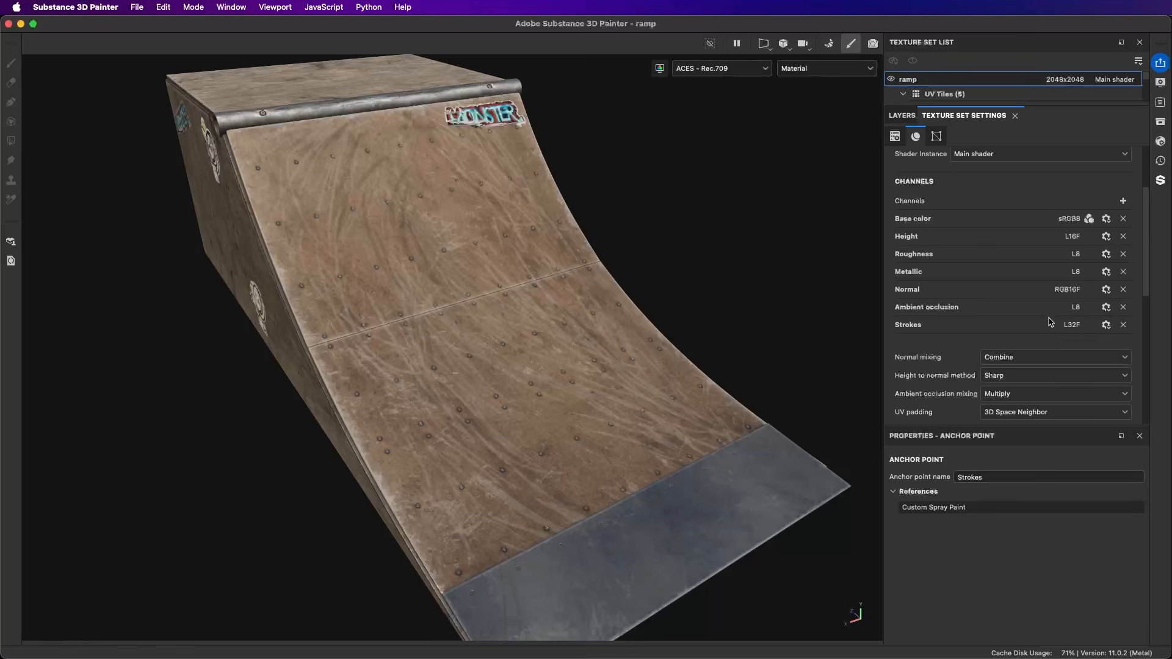
Step: Add a new paint effect above the anchor point in the Strokes folder
{"action": "left_click", "coordinate": [902, 116]}
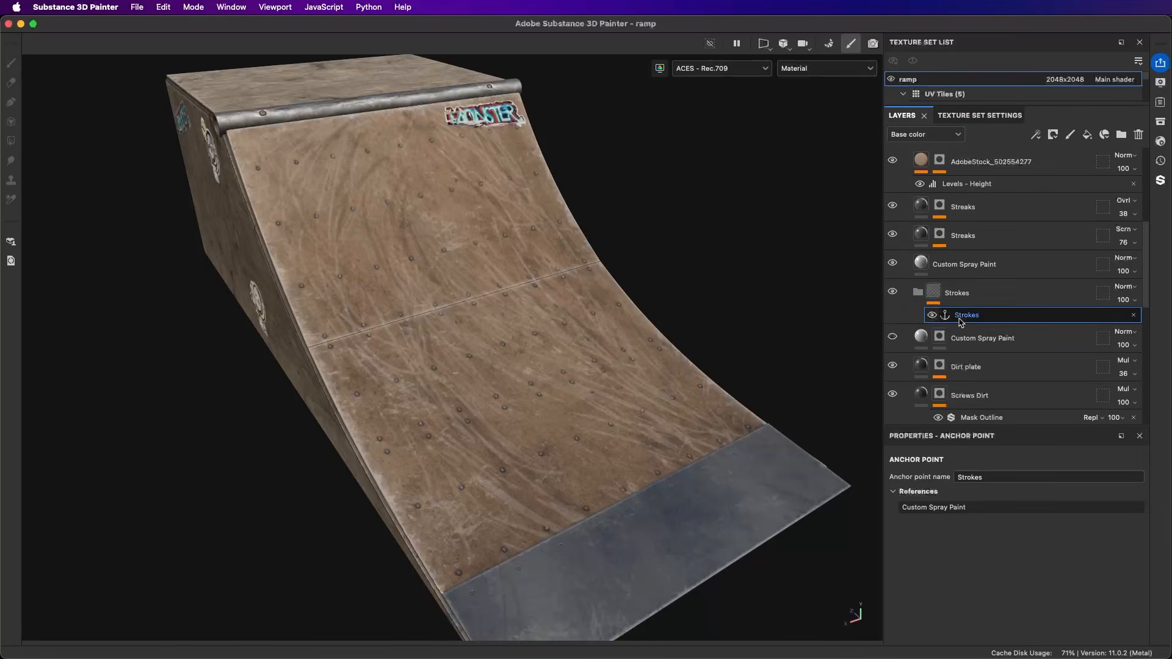
{"action": "left_click", "coordinate": [1036, 134]}
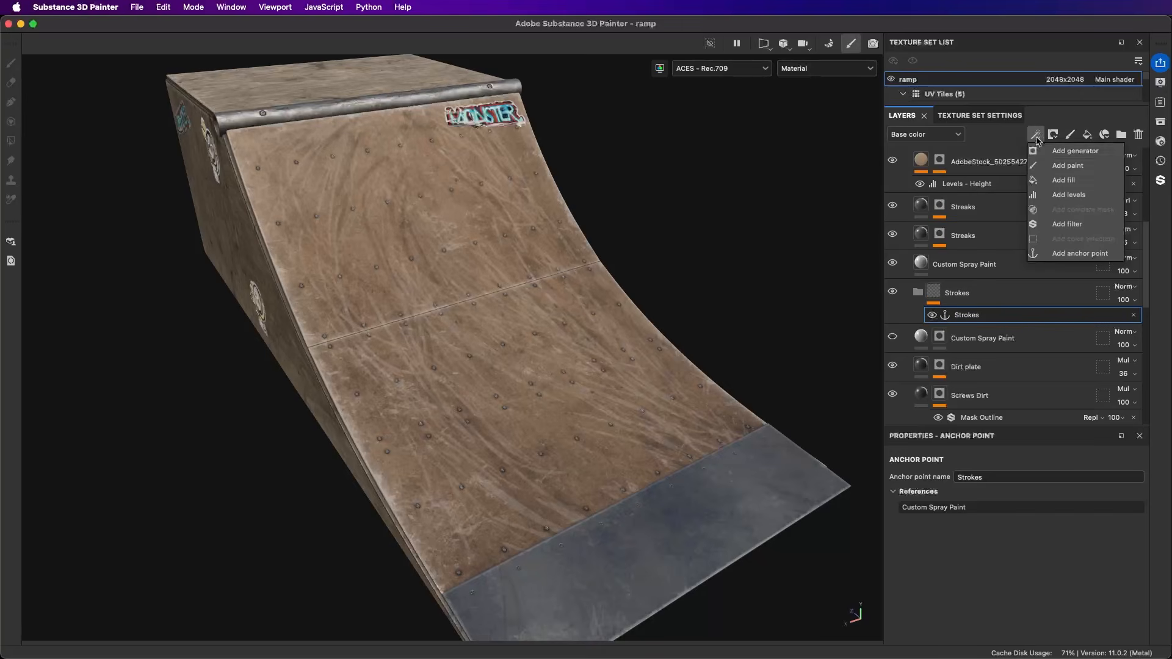
{"action": "left_click", "coordinate": [1066, 167]}
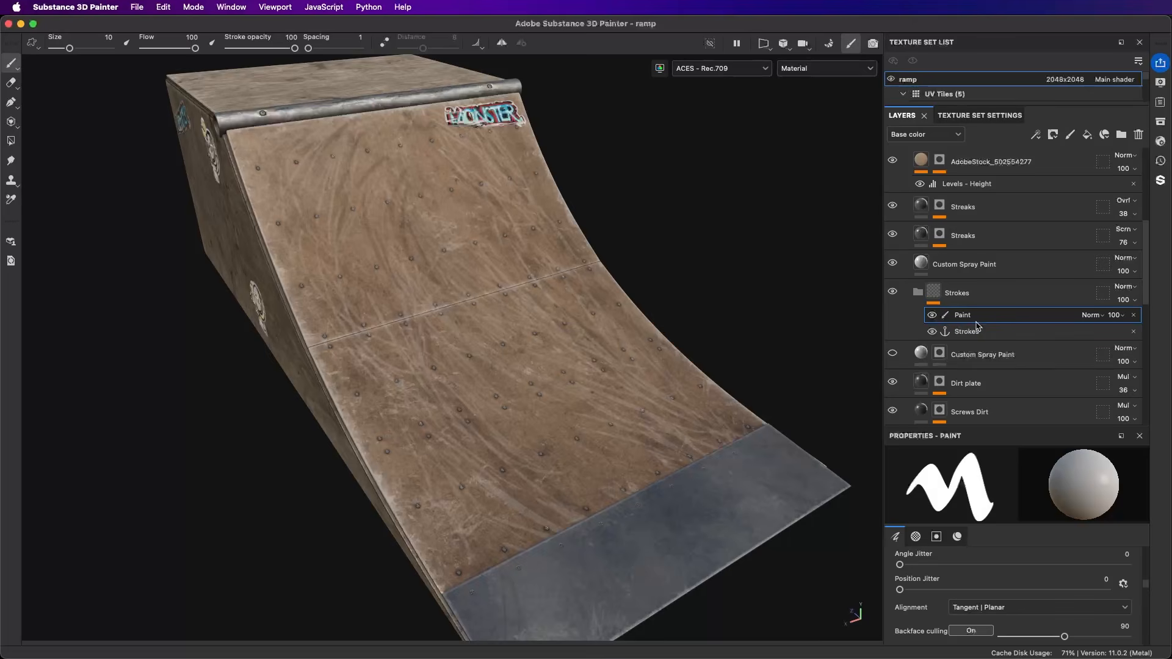
Step: Move the Strokes anchor point above the Paint effect in the Strokes folder and select the Paint effect
{"action": "left_click_drag", "start_coordinate": [977, 326], "coordinate": [970, 311]}
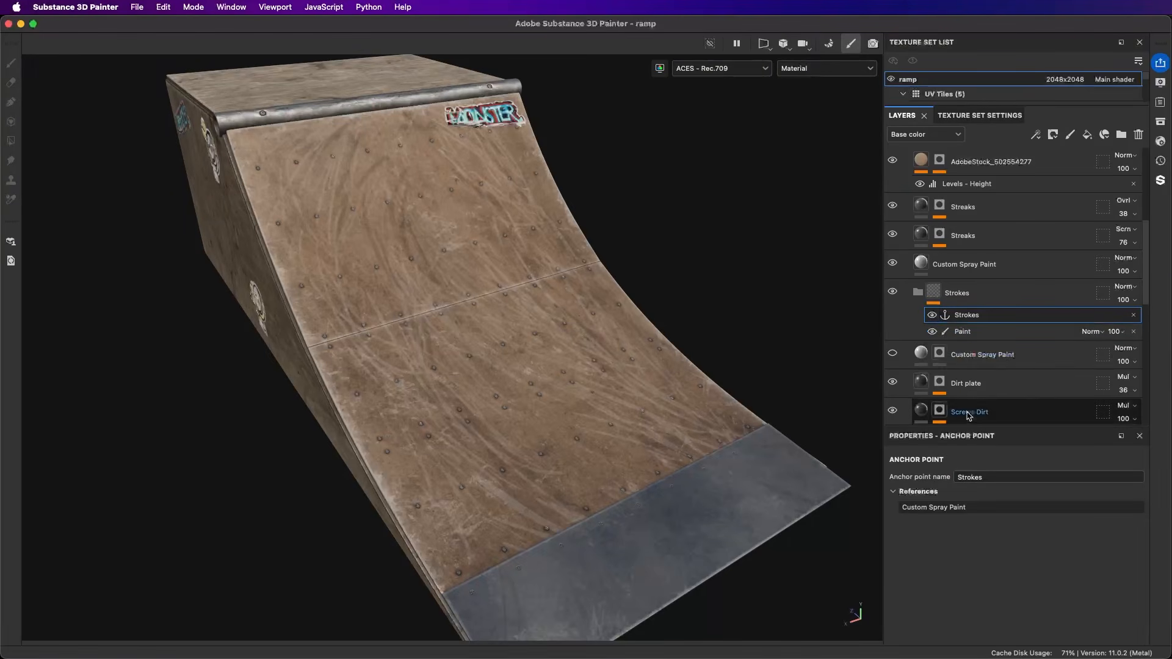
{"action": "left_click", "coordinate": [963, 331]}
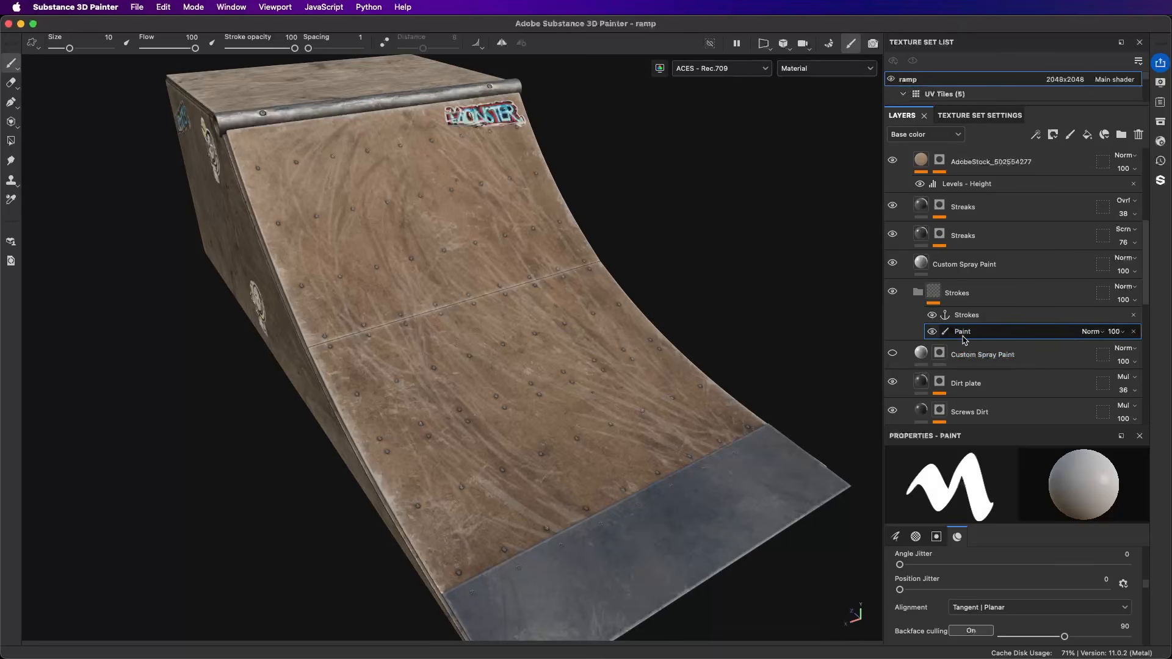
{"action": "left_click", "coordinate": [967, 316]}
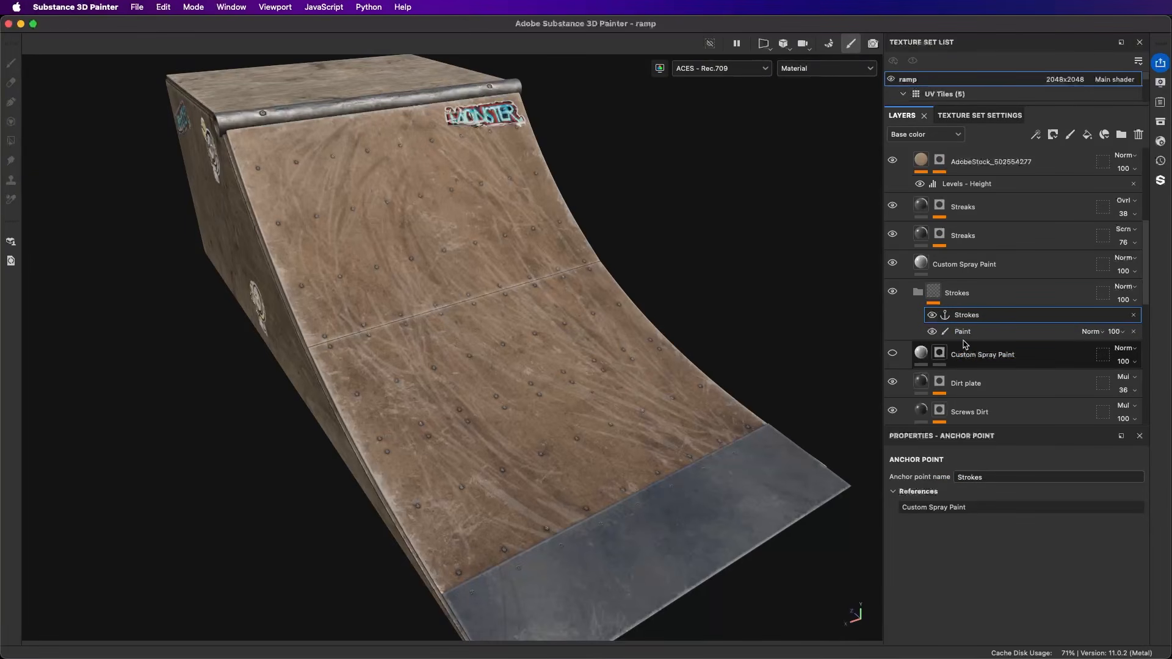
{"action": "double_click", "coordinate": [963, 316]}
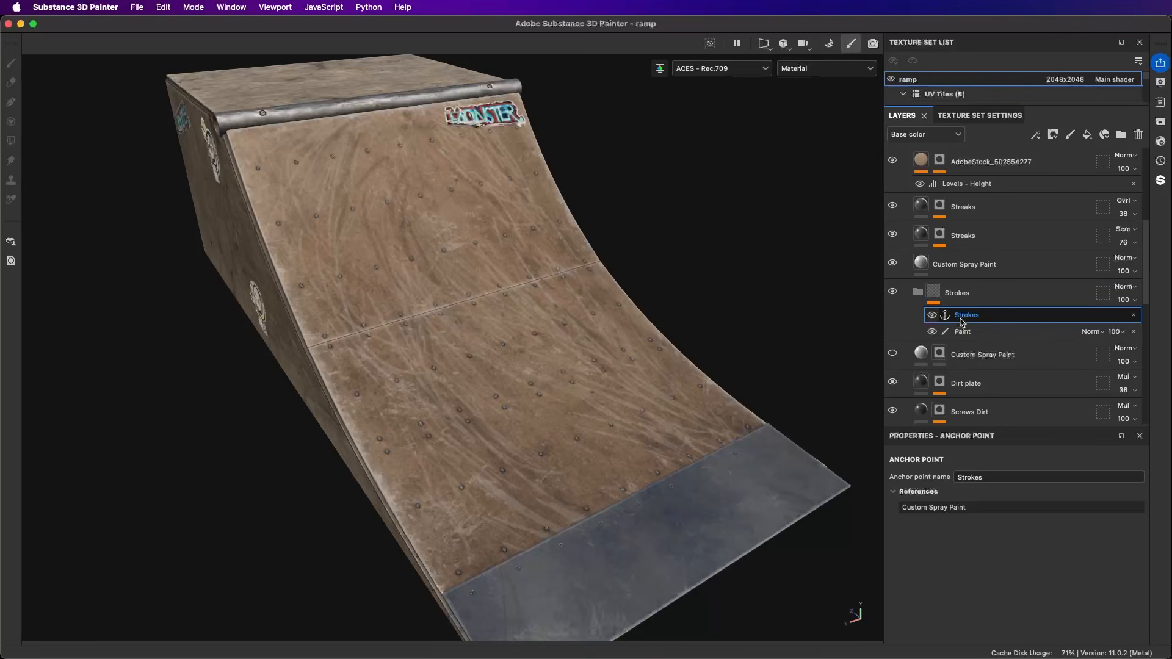
{"action": "left_click_drag", "start_coordinate": [966, 332], "coordinate": [972, 309]}
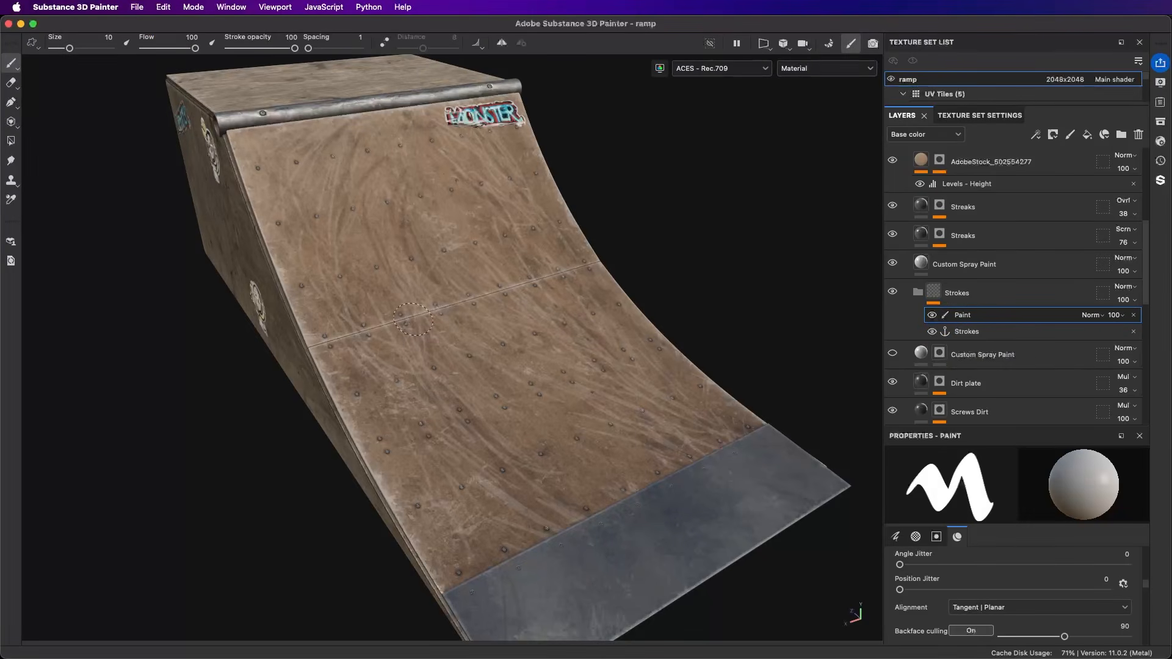
{"action": "left_click", "coordinate": [968, 333]}
{"action": "left_click_drag", "start_coordinate": [969, 335], "coordinate": [978, 307]}
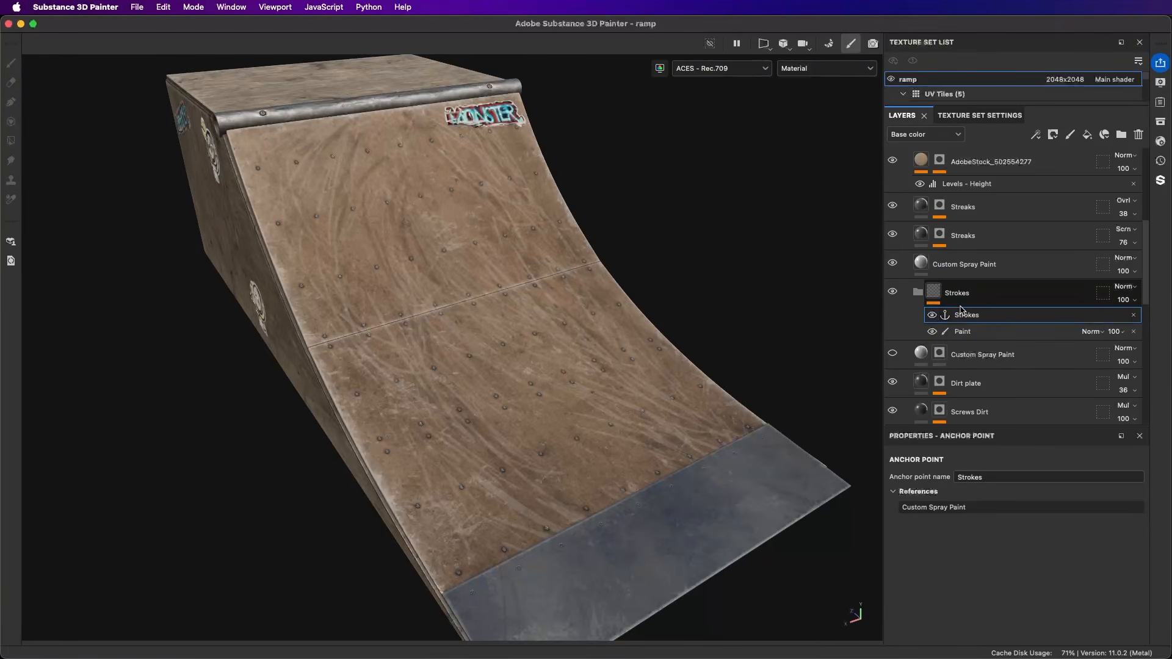
{"action": "left_click", "coordinate": [981, 333]}
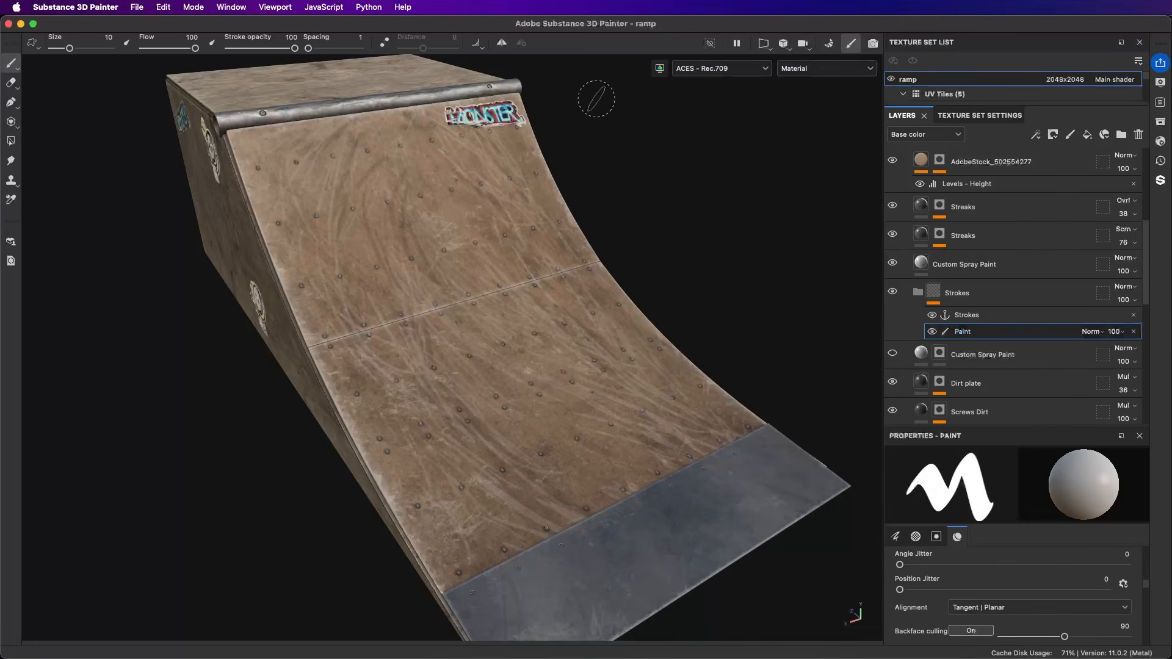
Step: Disable the color channel in the brush material so only stroke is active, and set the Strokes grayscale value to white
{"action": "right_click", "coordinate": [619, 113]}
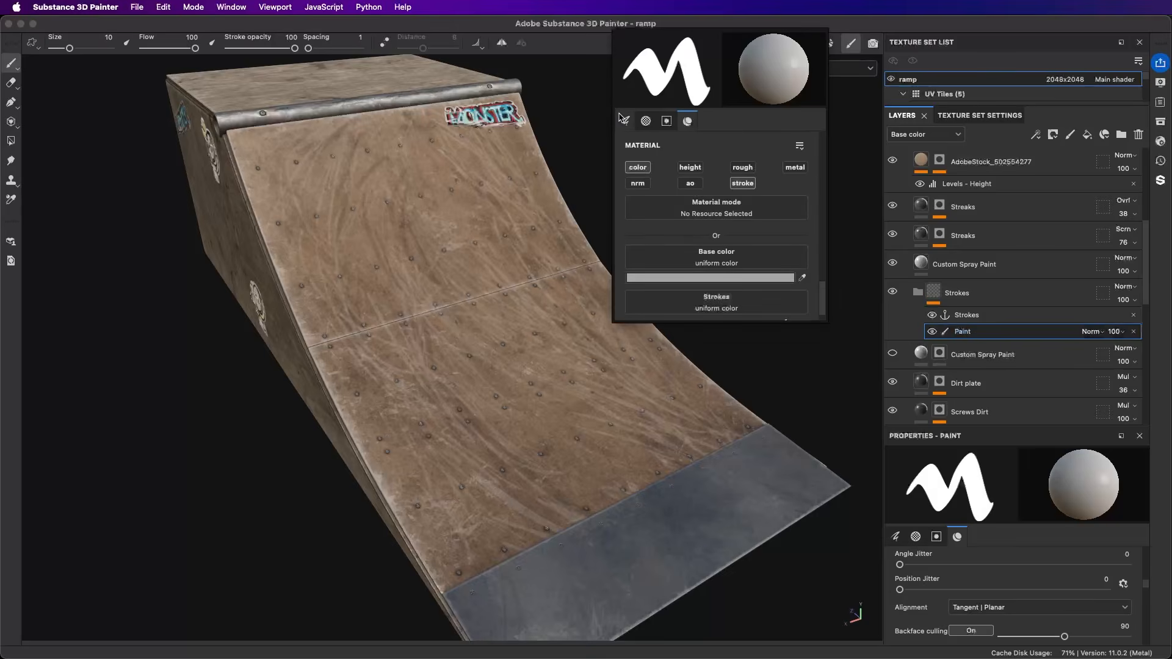
{"action": "left_click", "coordinate": [638, 167]}
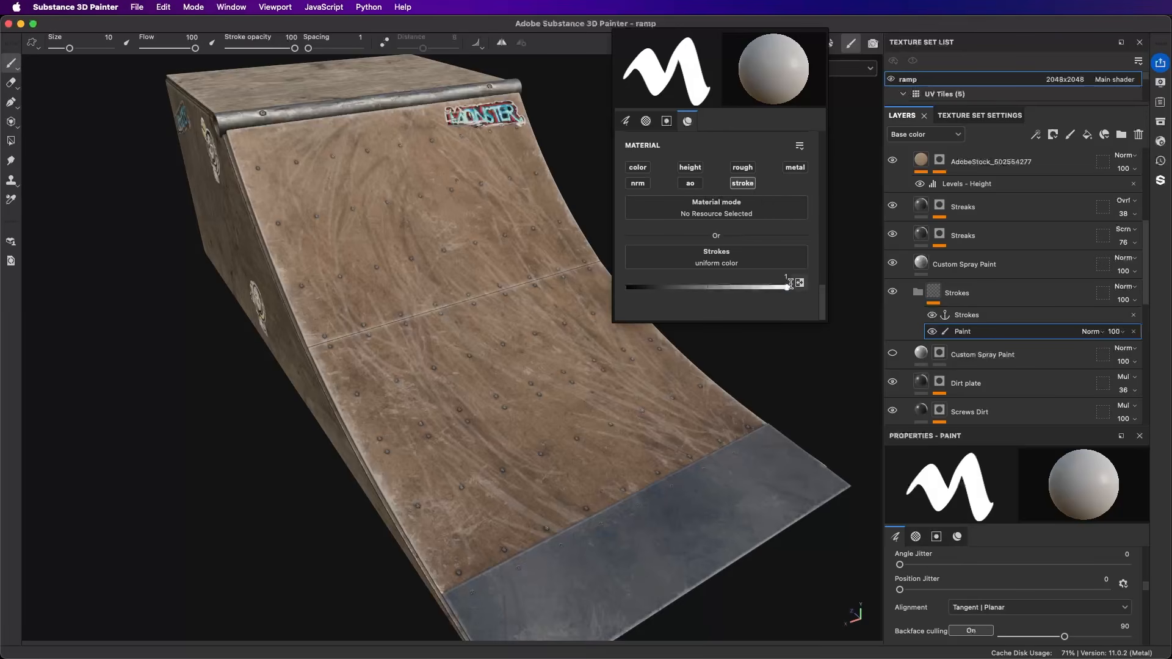
{"action": "left_click_drag", "start_coordinate": [787, 287], "coordinate": [741, 287]}
{"action": "left_click_drag", "start_coordinate": [623, 284], "coordinate": [787, 287]}
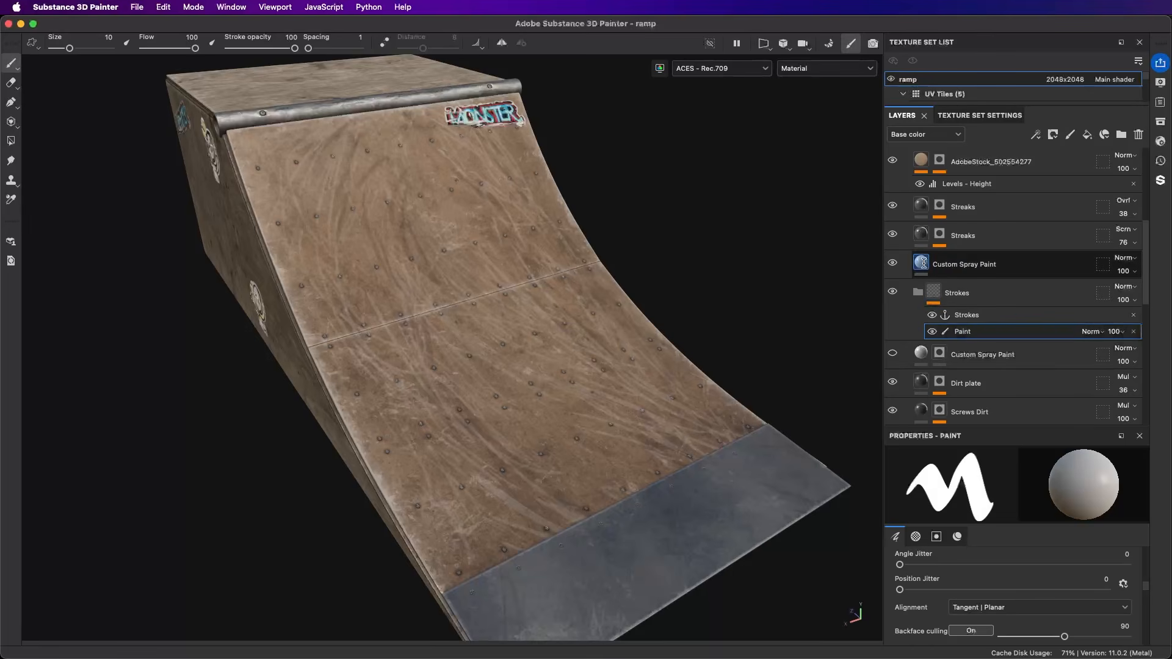
Step: Set the referenced channel of the Custom Image input to Strokes on the Custom Spray Paint fill above the Strokes folder
{"action": "left_click", "coordinate": [923, 263]}
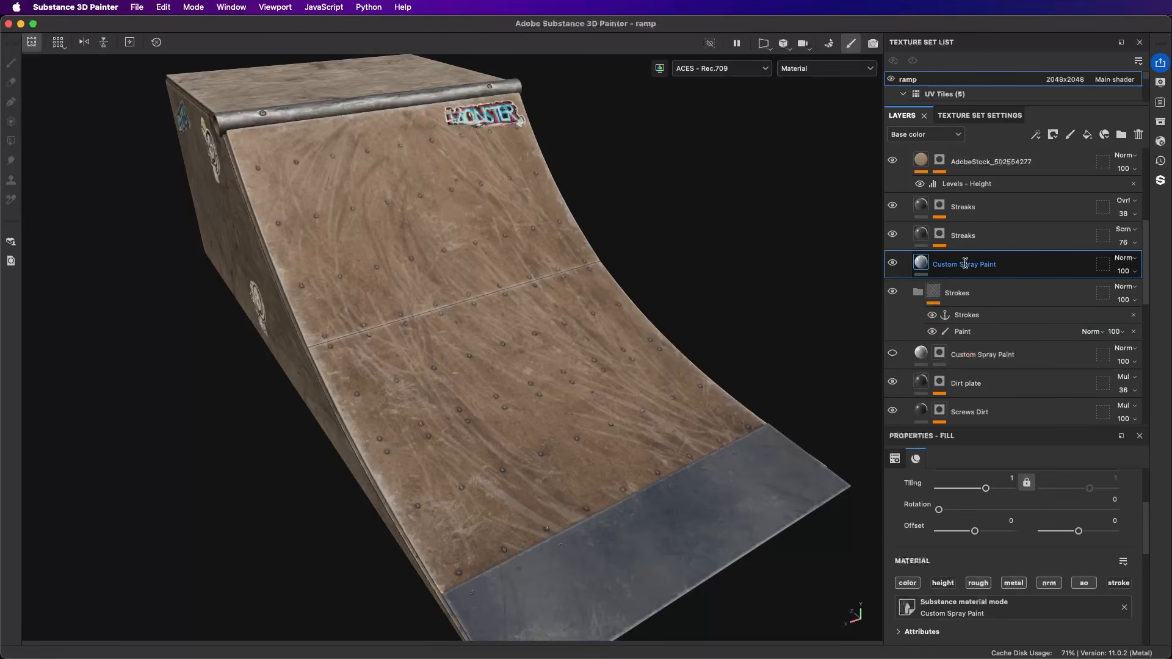
{"action": "right_click", "coordinate": [635, 148]}
{"action": "scroll", "coordinate": [715, 291], "scroll_direction": "down", "scroll_amount": 3}
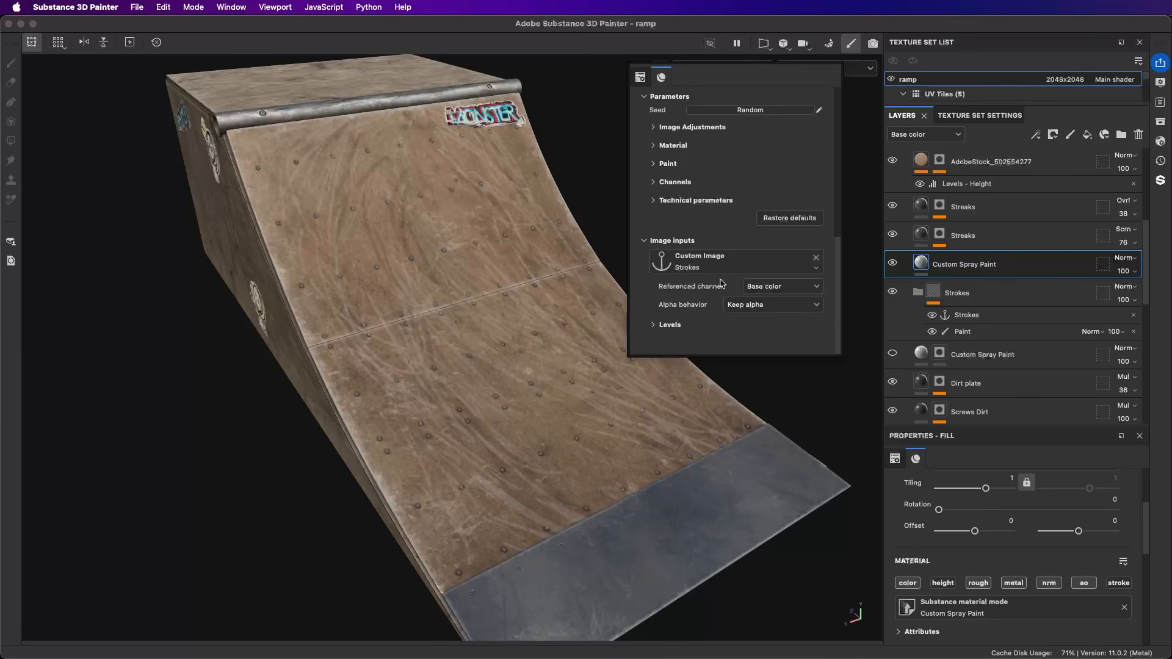
{"action": "left_click", "coordinate": [785, 284]}
{"action": "left_click", "coordinate": [781, 396]}
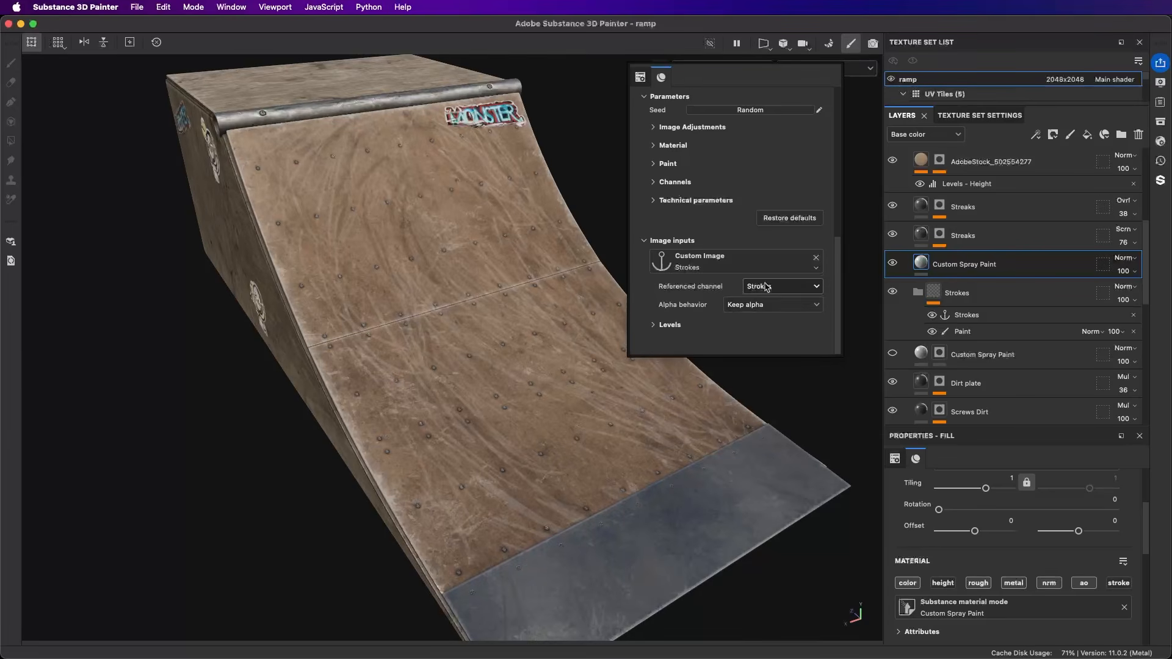
Step: Paint a winding S-shaped stroke down the ramp's curved surface on the Paint effect in the Strokes folder
{"action": "left_click", "coordinate": [964, 334]}
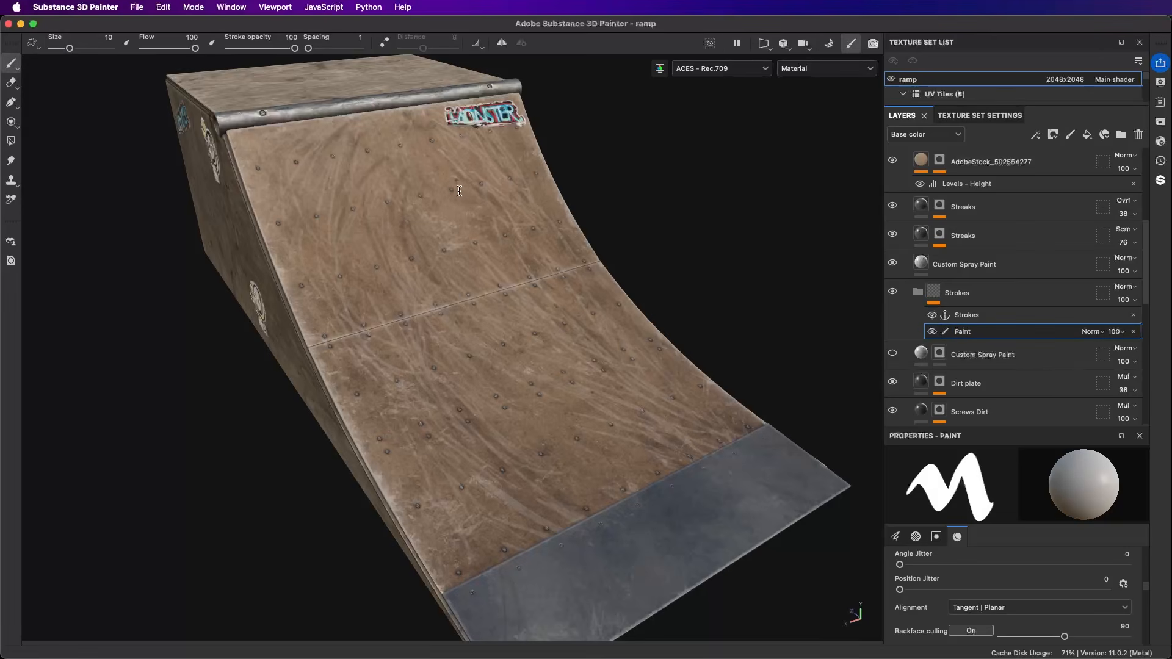
{"action": "mouse_move", "coordinate": [467, 203]}
{"action": "left_mouse_down"}
{"action": "mouse_move", "coordinate": [382, 209]}
{"action": "mouse_move", "coordinate": [461, 201]}
{"action": "mouse_move", "coordinate": [341, 263]}
{"action": "mouse_move", "coordinate": [339, 302]}
{"action": "mouse_move", "coordinate": [509, 284]}
{"action": "mouse_move", "coordinate": [524, 356]}
{"action": "mouse_move", "coordinate": [398, 383]}
{"action": "mouse_move", "coordinate": [406, 421]}
{"action": "mouse_move", "coordinate": [477, 416]}
{"action": "left_mouse_up"}
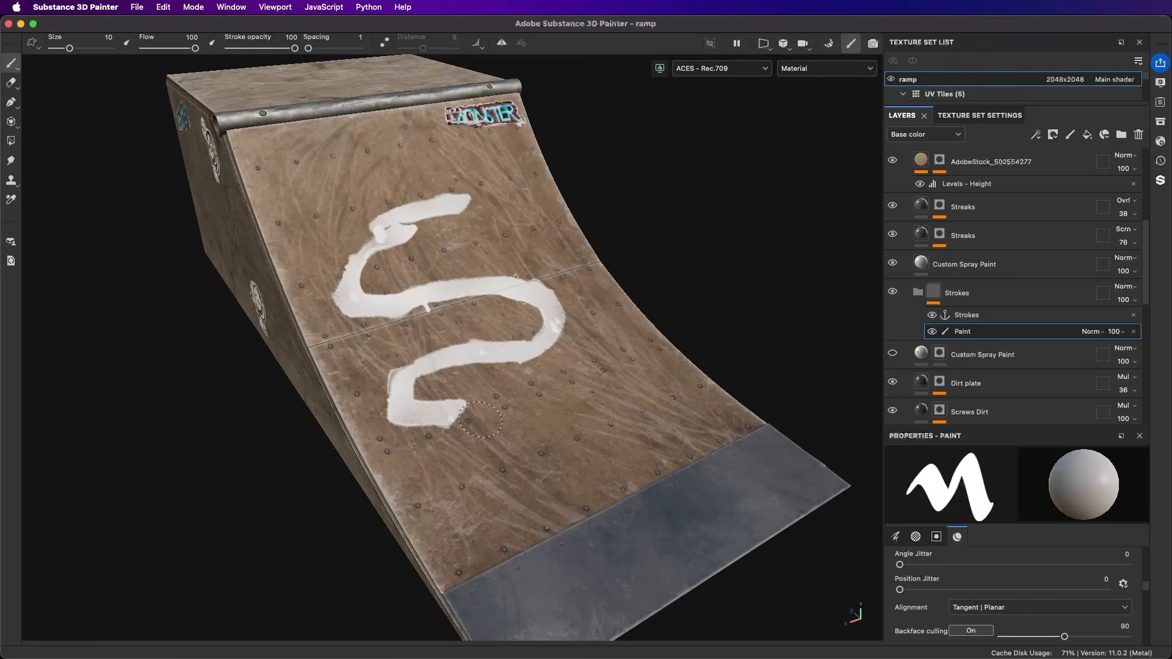
{"action": "mouse_move", "coordinate": [559, 316]}
{"action": "left_mouse_down", "text": "alt"}
{"action": "mouse_move", "coordinate": [546, 333]}
{"action": "mouse_move", "coordinate": [483, 307]}
{"action": "left_mouse_up", "text": "alt"}
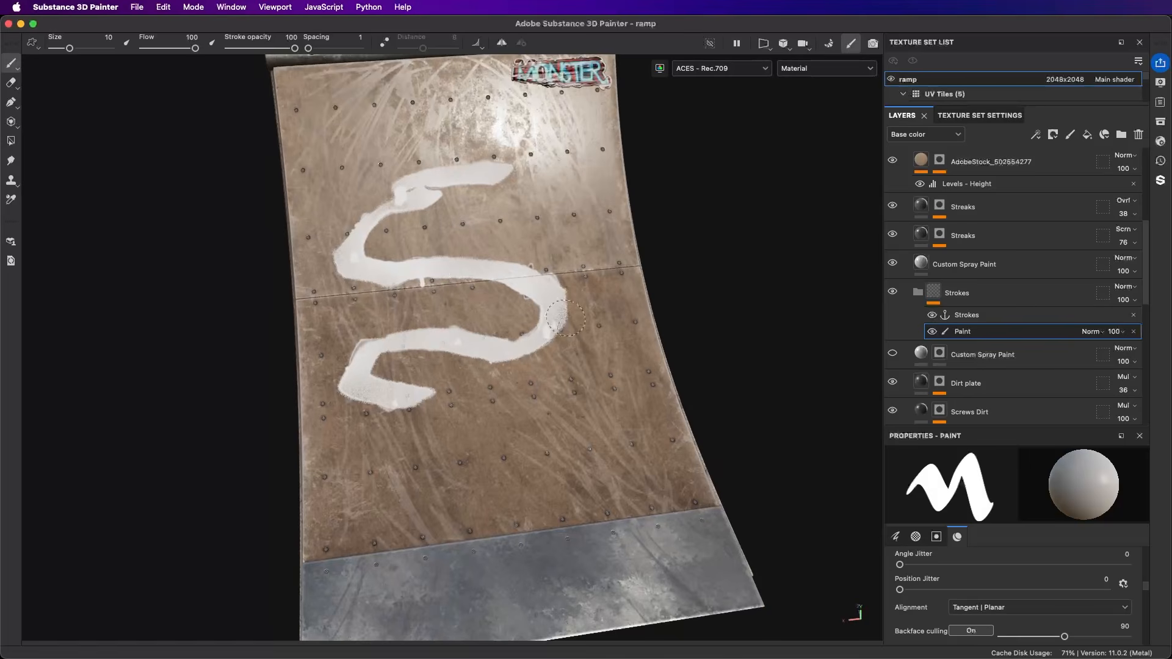
Step: Enable Use Custom Color on the Custom Spray Paint fill above the Strokes folder and pick the pale pinkish grey D3BCB6
{"action": "left_click", "coordinate": [888, 273]}
{"action": "key", "text": "p"}
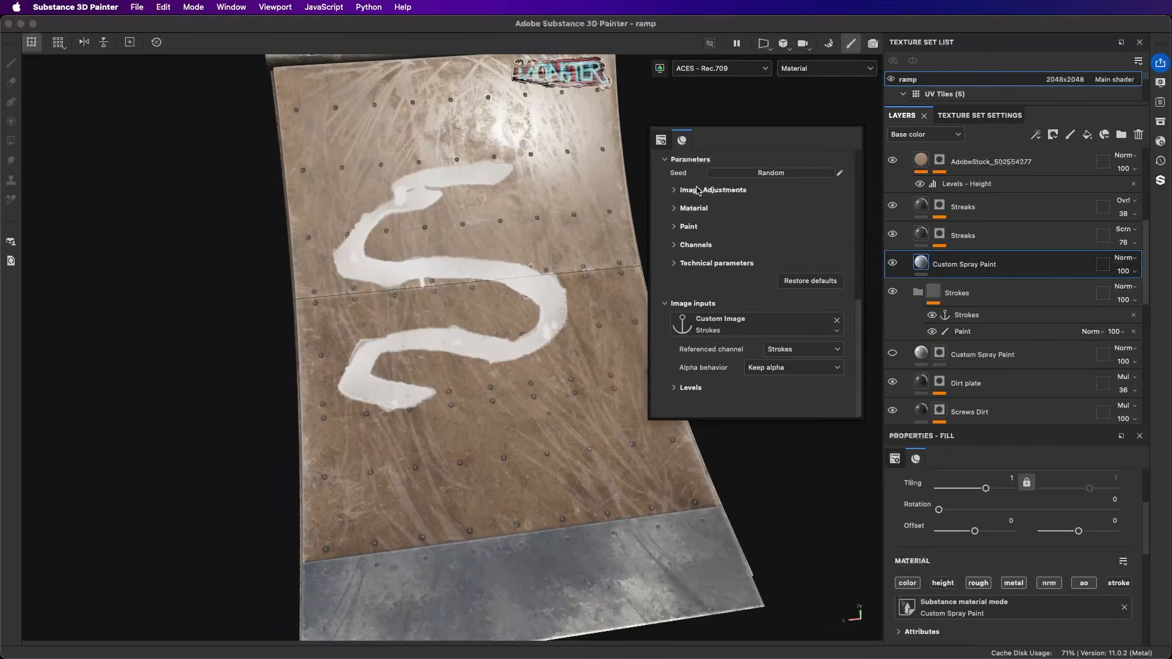
{"action": "scroll", "coordinate": [735, 236], "scroll_direction": "up", "scroll_amount": 3}
{"action": "left_click", "coordinate": [675, 253]}
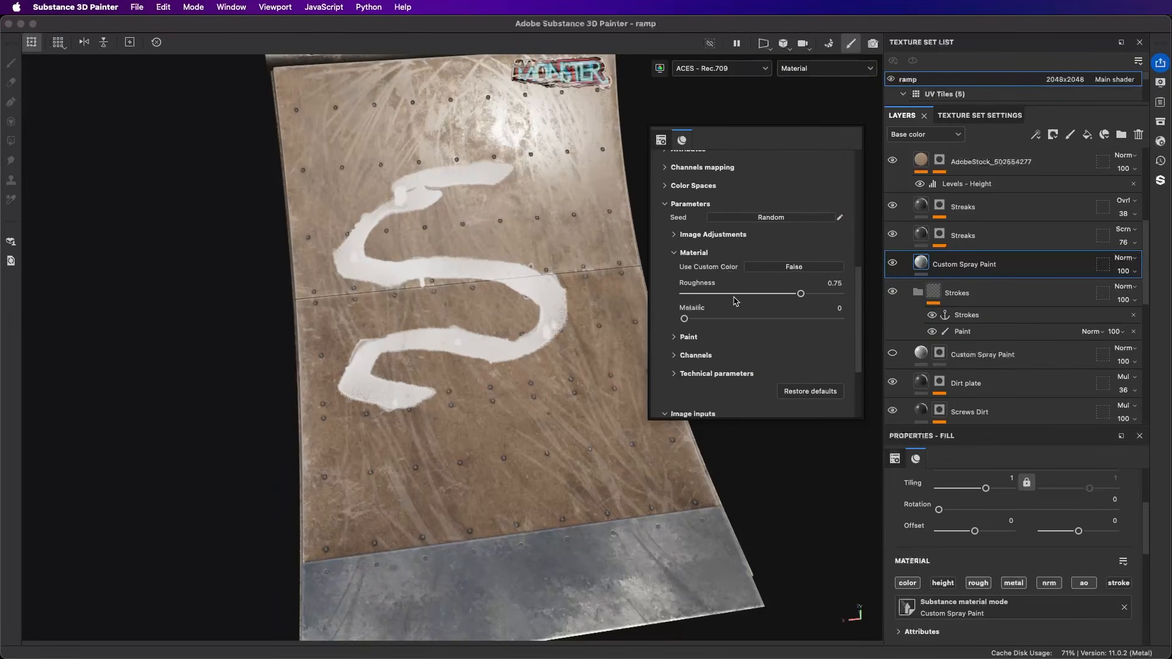
{"action": "left_click", "coordinate": [776, 269]}
{"action": "left_click", "coordinate": [773, 284]}
{"action": "left_click", "coordinate": [798, 356]}
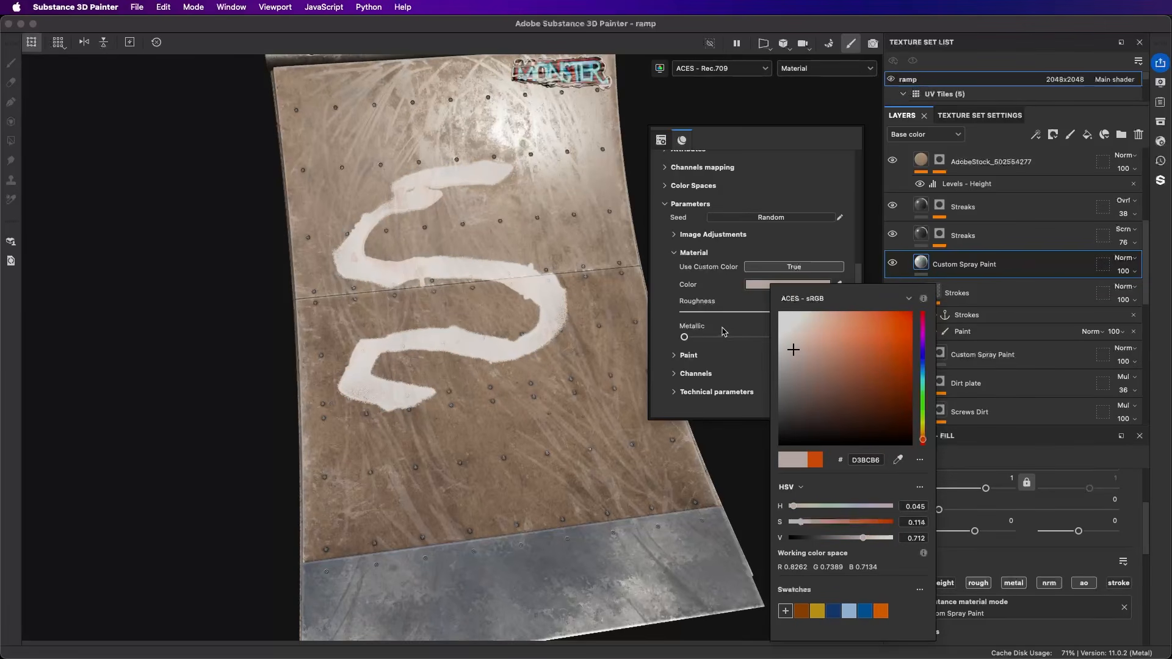
{"action": "left_click", "coordinate": [718, 357]}
Step: Set the spray paint's Expand to 0.19, Border Diffusion Intensity to 0.43, Variations Intensity to 0.57 and Deformation to 0.59
{"action": "left_click_drag", "start_coordinate": [723, 337], "coordinate": [665, 341]}
{"action": "scroll", "coordinate": [709, 317], "scroll_direction": "down", "scroll_amount": 5}
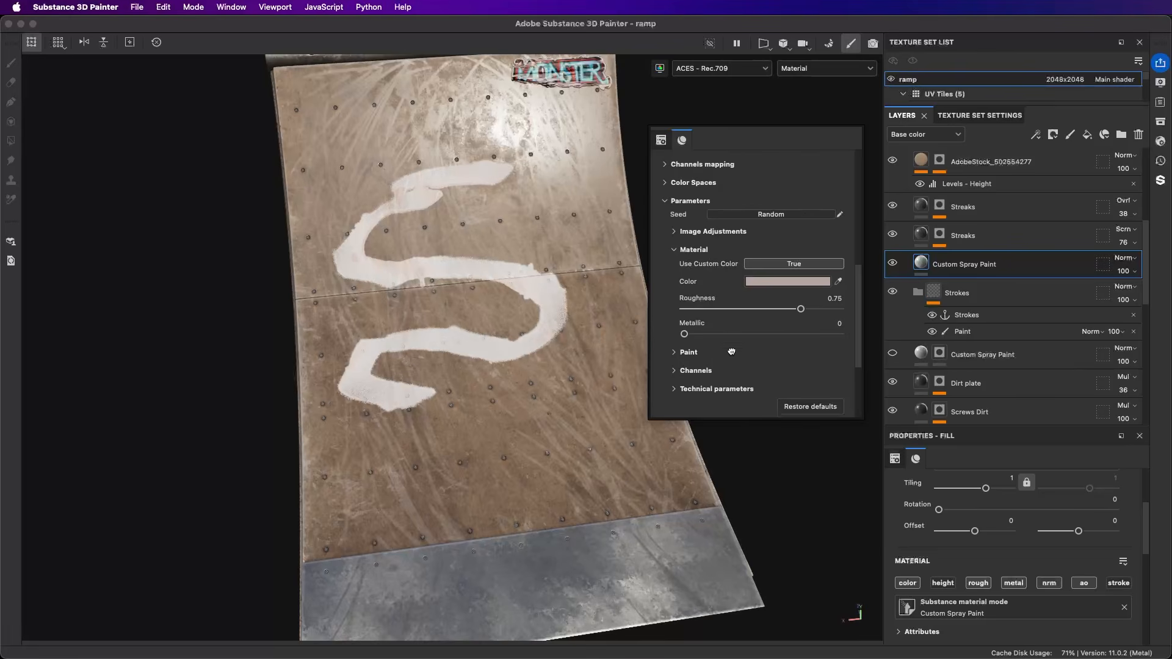
{"action": "scroll", "coordinate": [657, 288], "scroll_direction": "down", "scroll_amount": 1}
{"action": "left_click_drag", "start_coordinate": [700, 251], "coordinate": [727, 250]}
{"action": "mouse_move", "coordinate": [729, 328]}
{"action": "left_mouse_down"}
{"action": "mouse_move", "coordinate": [775, 326]}
{"action": "mouse_move", "coordinate": [815, 301]}
{"action": "left_mouse_up"}
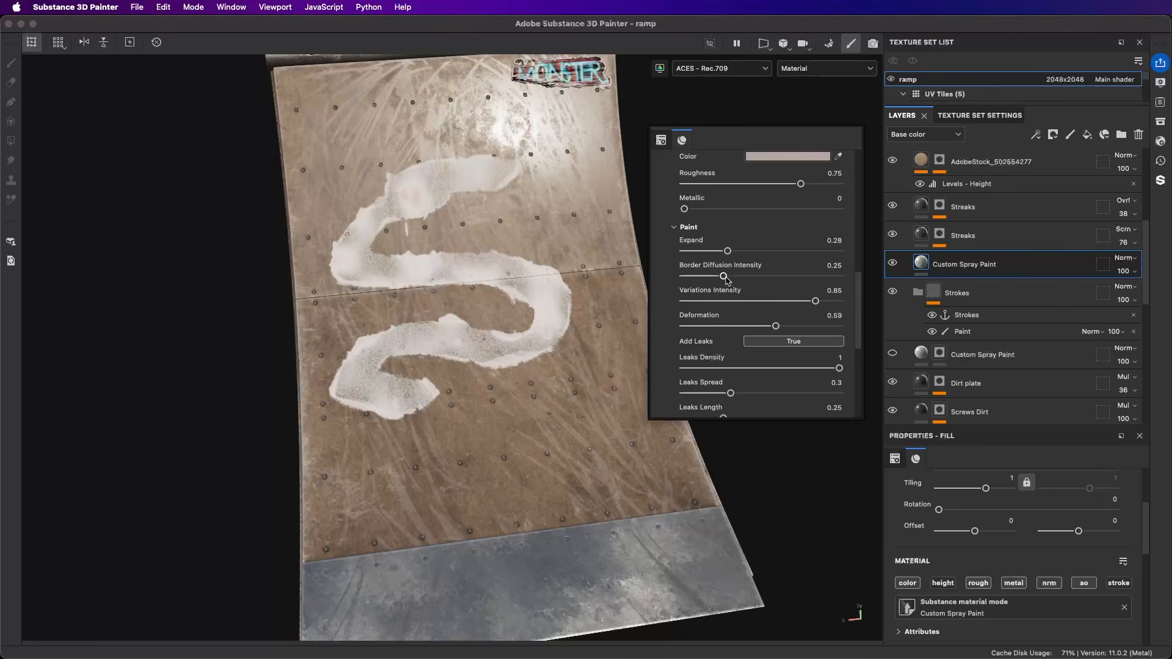
{"action": "mouse_move", "coordinate": [726, 280]}
{"action": "left_mouse_down"}
{"action": "mouse_move", "coordinate": [751, 279]}
{"action": "mouse_move", "coordinate": [773, 301]}
{"action": "left_mouse_up"}
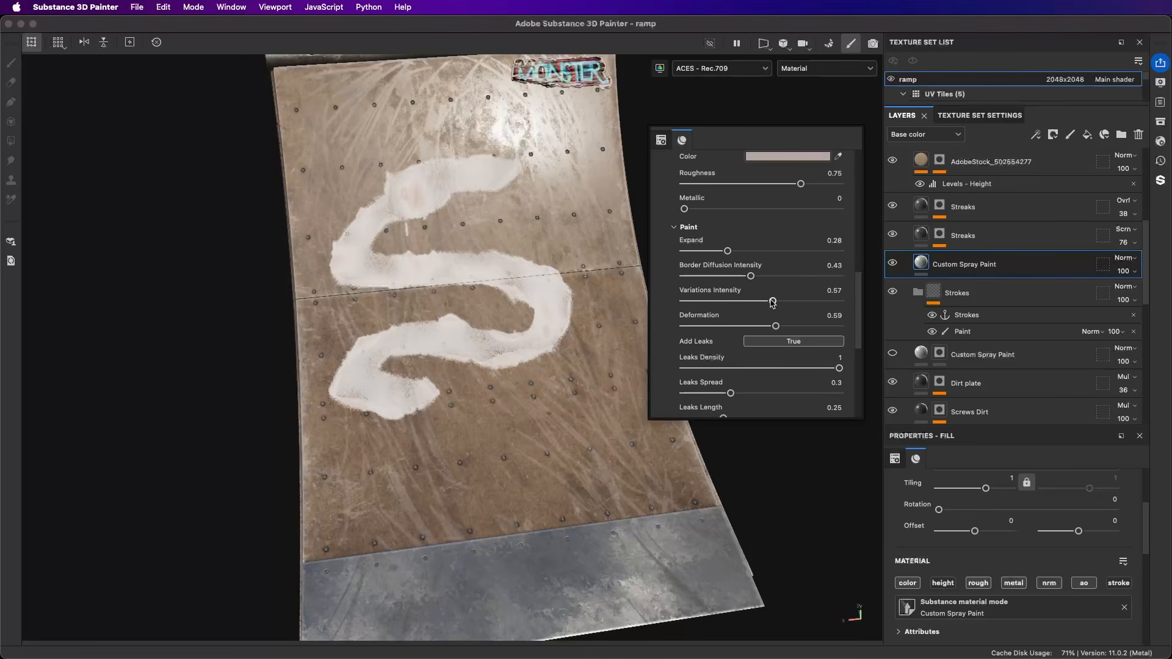
{"action": "left_click_drag", "start_coordinate": [718, 251], "coordinate": [713, 251]}
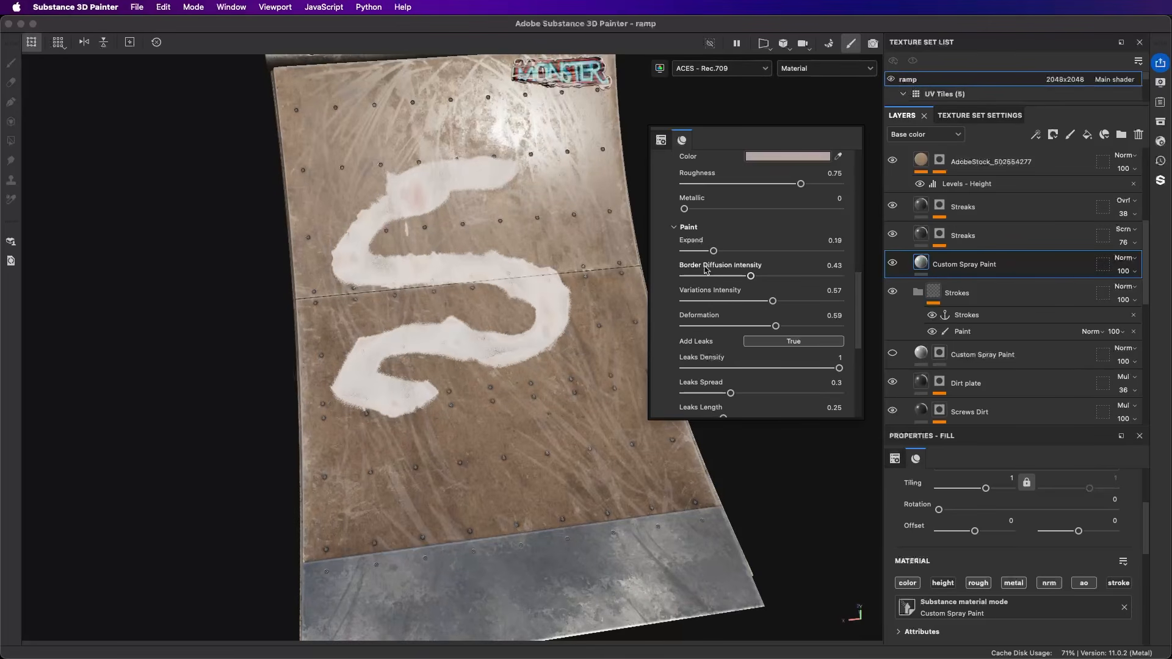
Step: Set Leaks Length to 0.85 and enable Add Border Drops with Border Dots Spread 0.52 and Border Drops Size 0.79
{"action": "scroll", "coordinate": [751, 293], "scroll_direction": "down", "scroll_amount": 3}
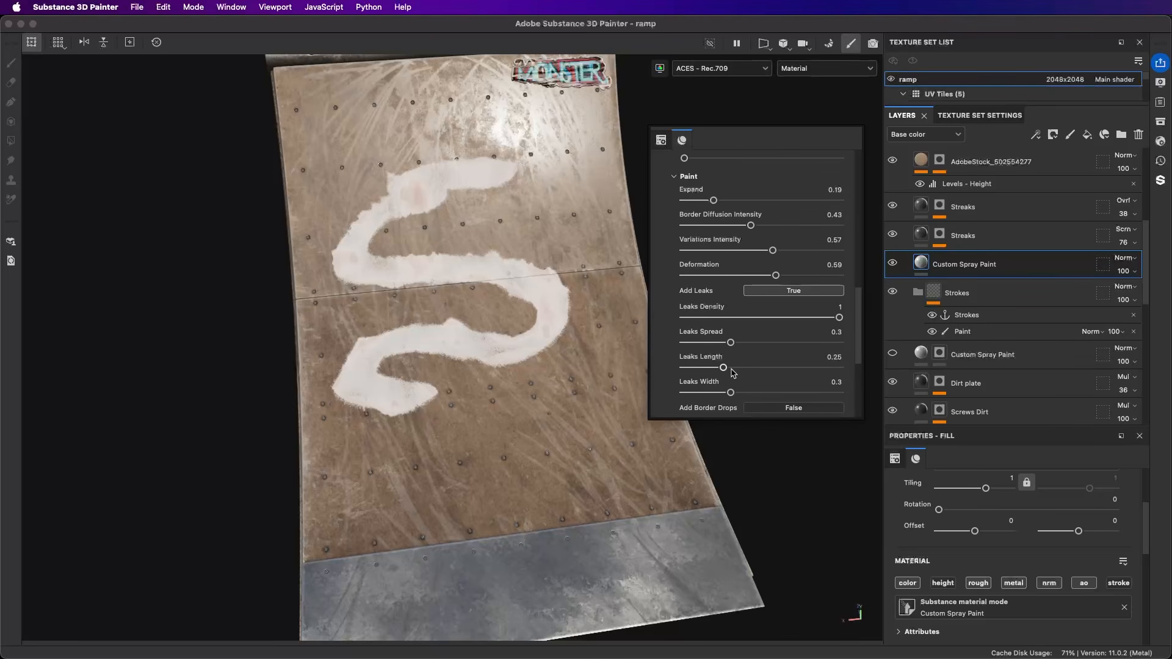
{"action": "left_click_drag", "start_coordinate": [733, 372], "coordinate": [819, 374]}
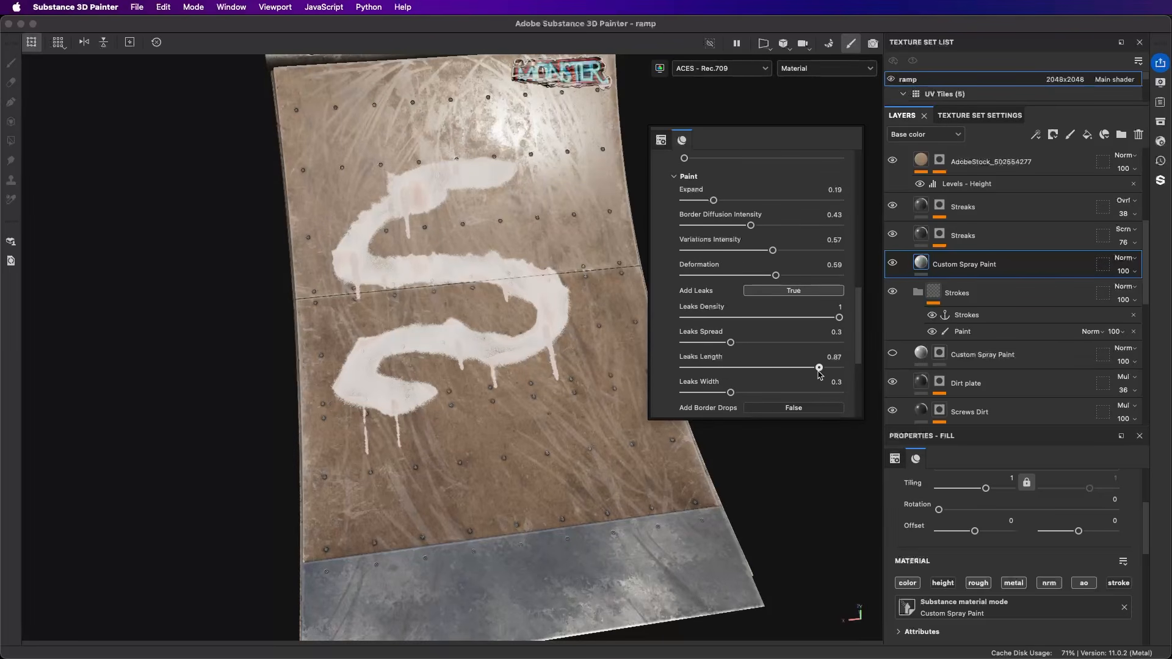
{"action": "scroll", "coordinate": [739, 367], "scroll_direction": "down", "scroll_amount": 3}
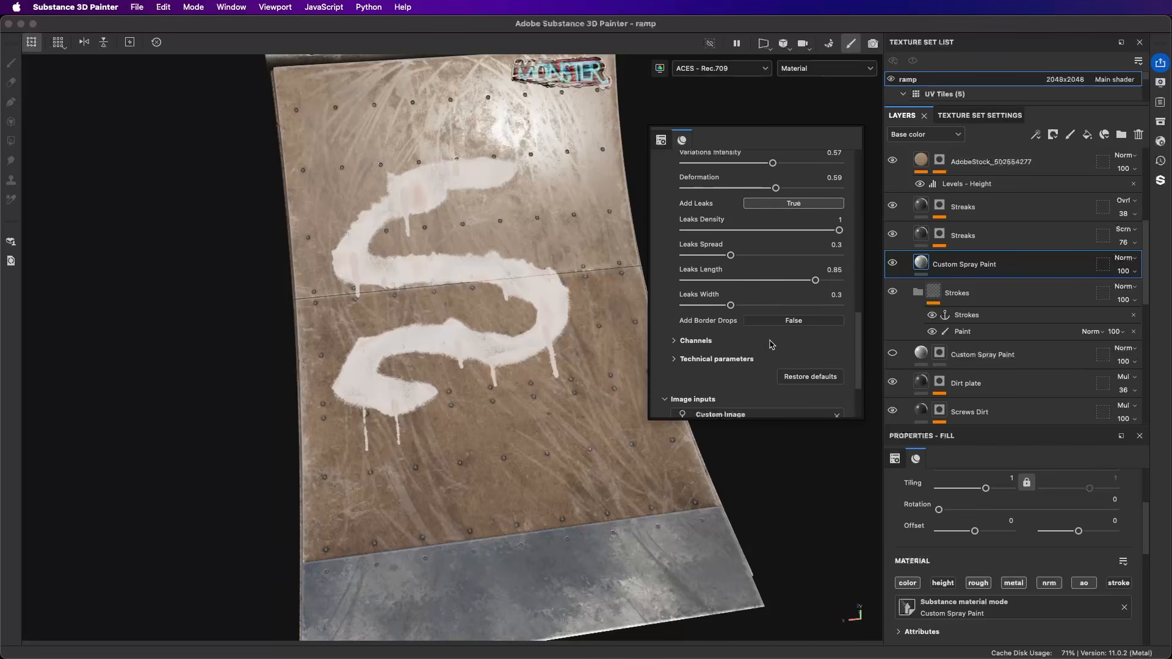
{"action": "left_click", "coordinate": [754, 320]}
{"action": "scroll", "coordinate": [736, 356], "scroll_direction": "down", "scroll_amount": 1}
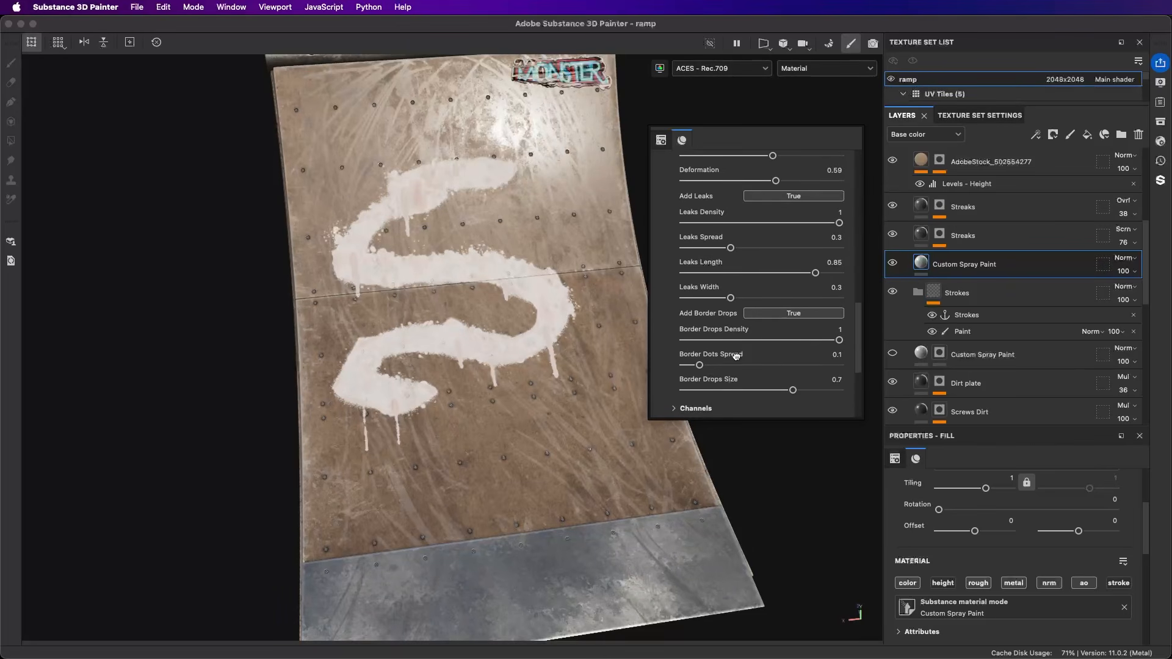
{"action": "left_click_drag", "start_coordinate": [699, 365], "coordinate": [807, 391]}
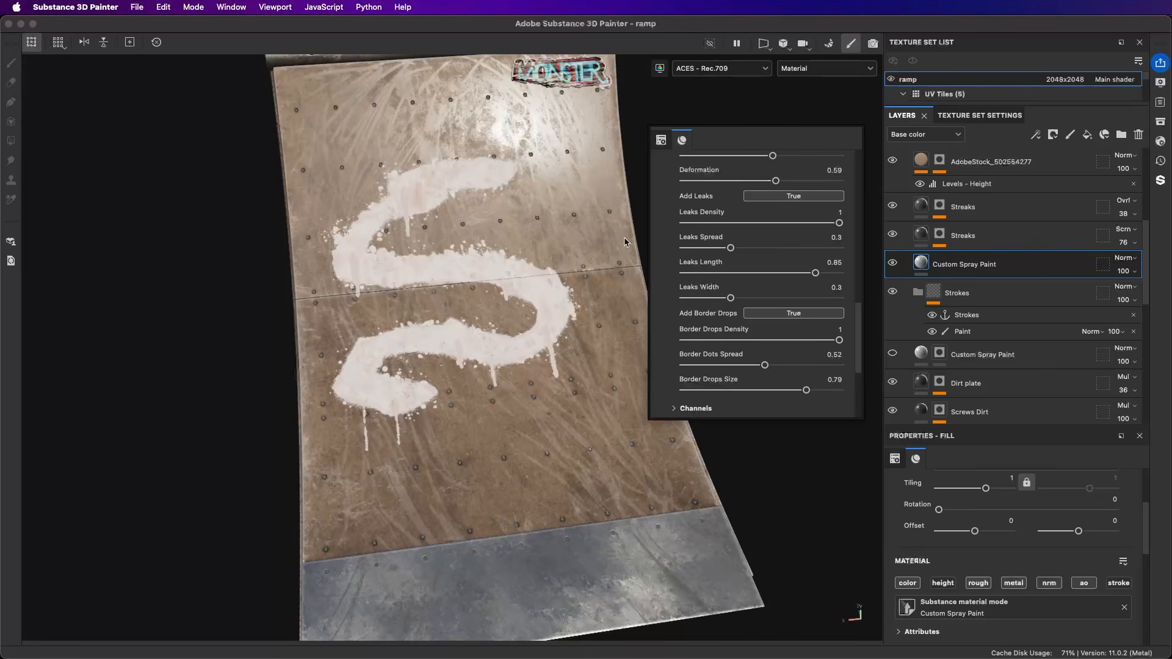
Step: Paint another stroke across the S shape on the ramp using the Paint effect in the Strokes folder
{"action": "left_click", "coordinate": [618, 105]}
{"action": "mouse_move", "coordinate": [485, 238]}
{"action": "left_mouse_down", "text": "alt"}
{"action": "mouse_move", "coordinate": [505, 244]}
{"action": "mouse_move", "coordinate": [361, 230]}
{"action": "mouse_move", "coordinate": [605, 250]}
{"action": "left_mouse_up", "text": "alt"}
{"action": "left_click", "coordinate": [962, 331]}
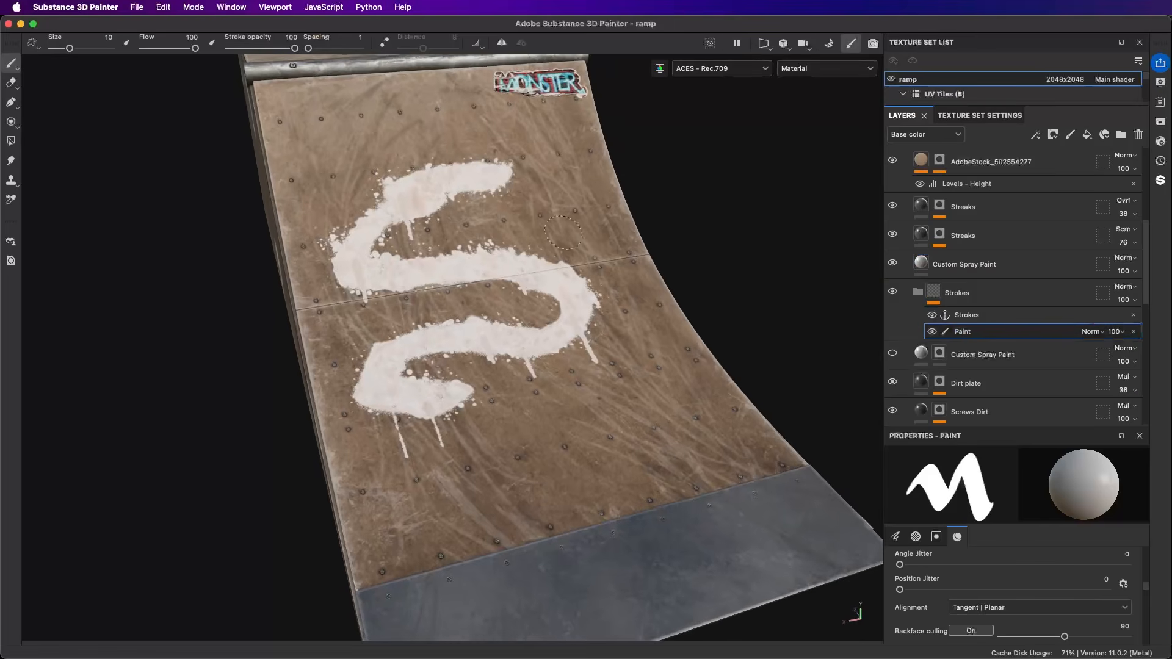
{"action": "mouse_move", "coordinate": [562, 194]}
{"action": "left_mouse_down"}
{"action": "mouse_move", "coordinate": [509, 241]}
{"action": "mouse_move", "coordinate": [595, 284]}
{"action": "mouse_move", "coordinate": [587, 345]}
{"action": "mouse_move", "coordinate": [528, 379]}
{"action": "mouse_move", "coordinate": [482, 363]}
{"action": "left_mouse_up"}
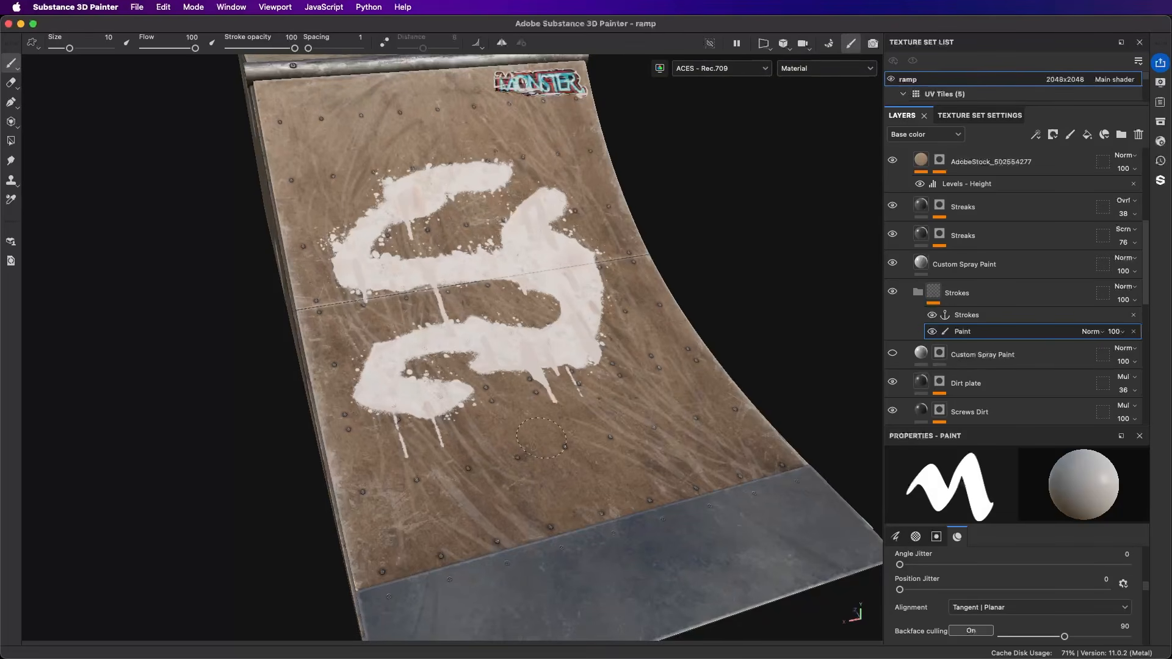
{"action": "left_click_drag", "start_coordinate": [541, 438], "coordinate": [591, 367], "text": "alt"}
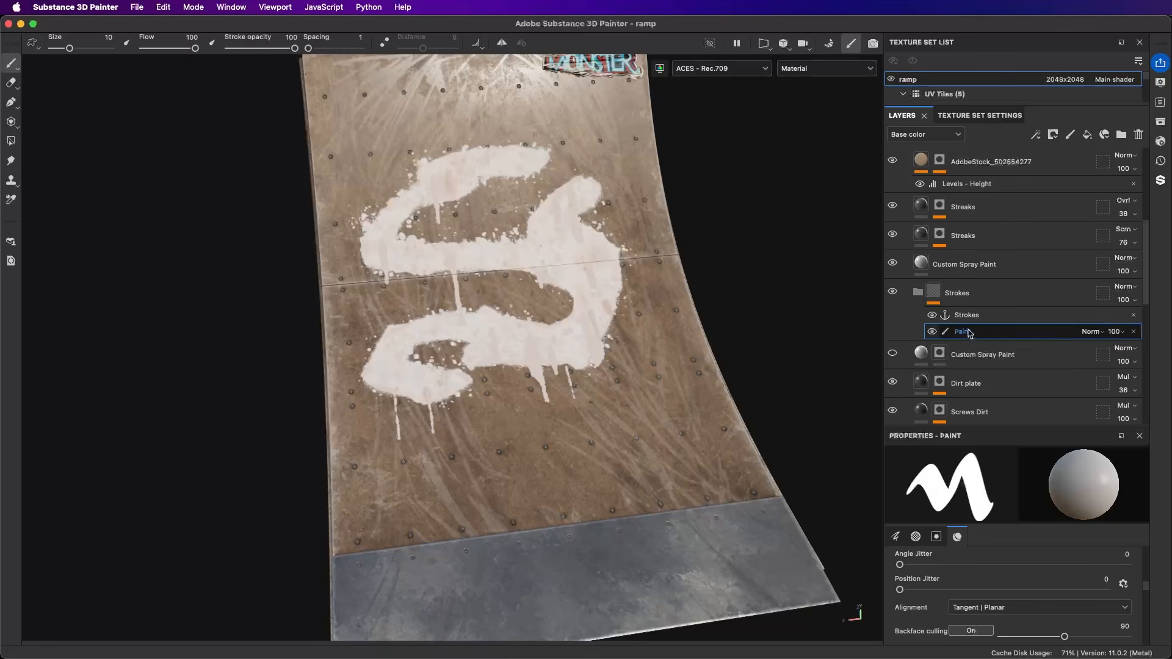
Step: Toggle the Paint effect's visibility off and on, and switch the layer stack's channel view to Strokes
{"action": "left_click", "coordinate": [932, 332]}
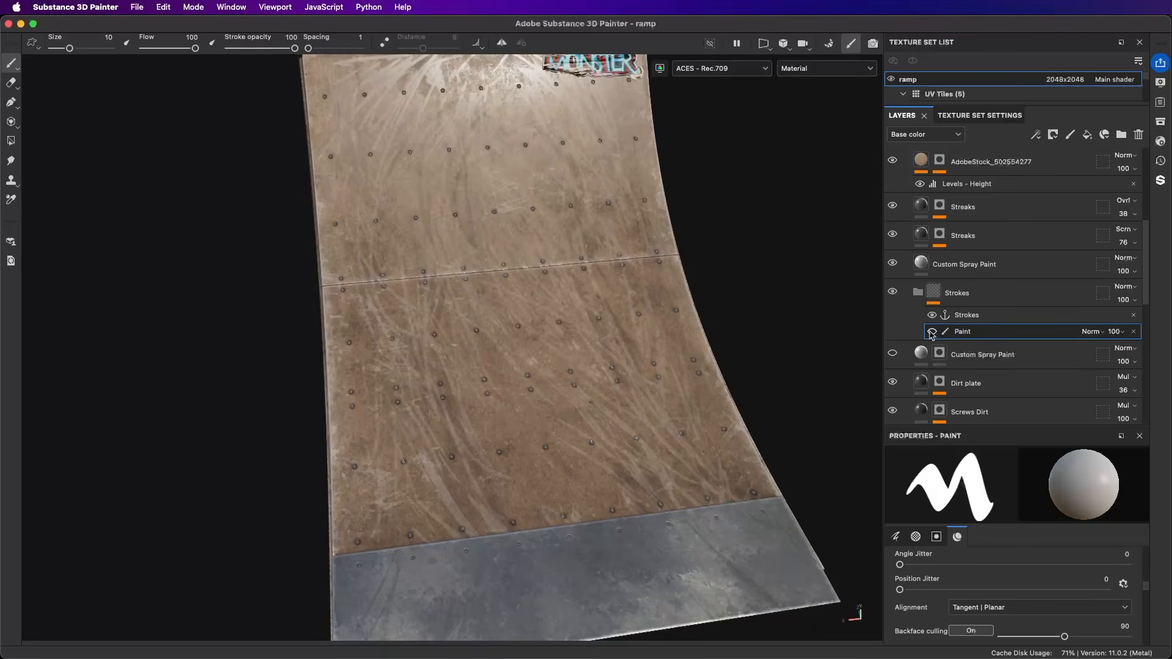
{"action": "left_click", "coordinate": [932, 333]}
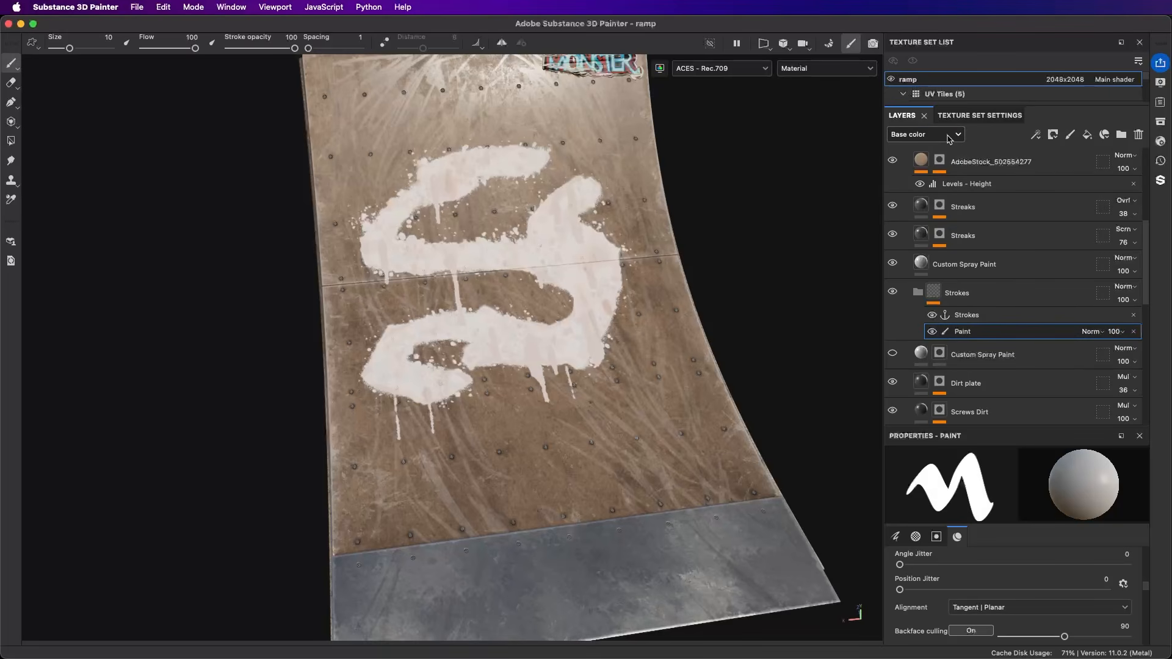
{"action": "left_click", "coordinate": [916, 135]}
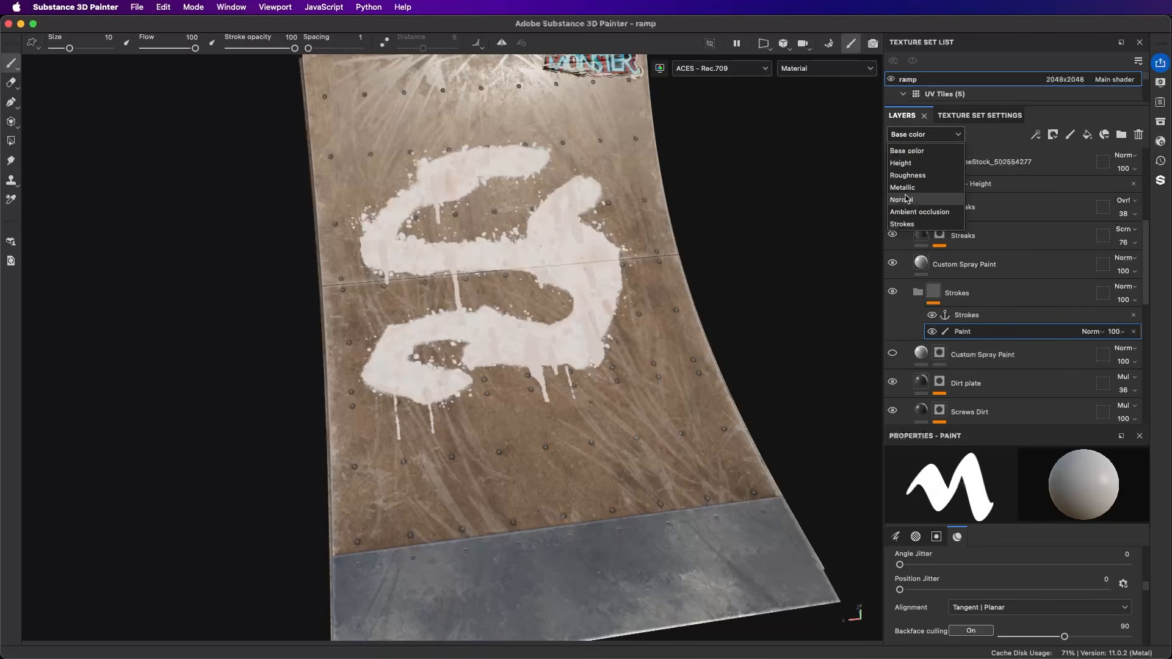
{"action": "left_click", "coordinate": [902, 224]}
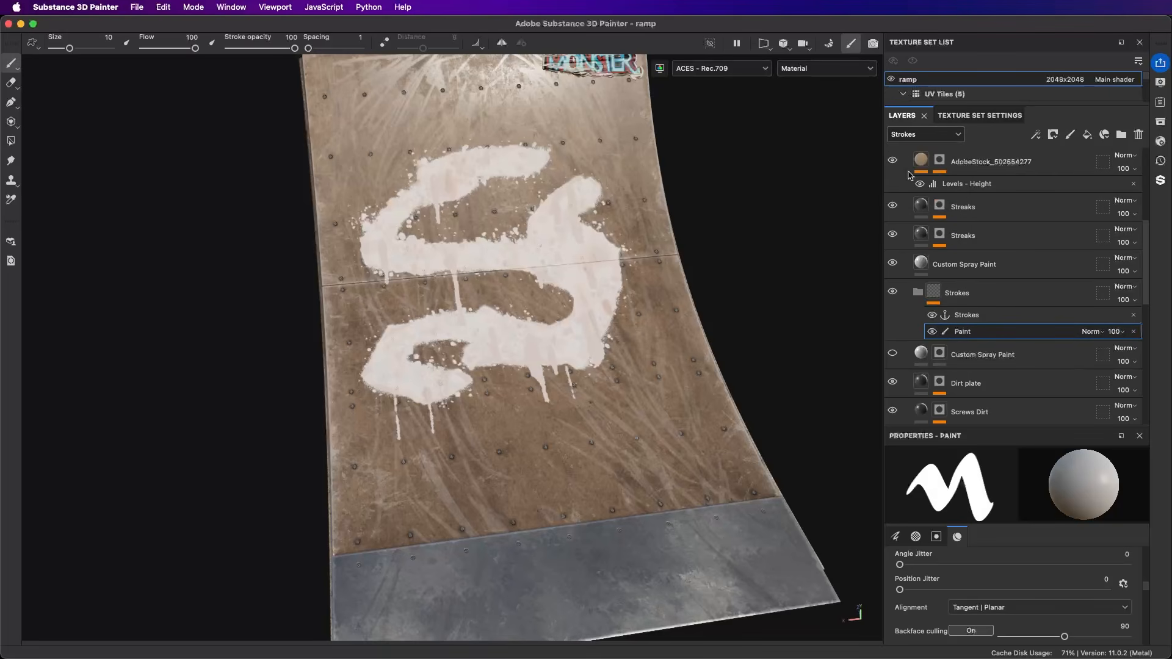
Step: Try a different opacity on the Paint effect in the Strokes folder and return it to 100
{"action": "left_click", "coordinate": [1116, 331]}
{"action": "mouse_move", "coordinate": [1145, 358]}
{"action": "left_mouse_down"}
{"action": "mouse_move", "coordinate": [1116, 355]}
{"action": "mouse_move", "coordinate": [1163, 356]}
{"action": "left_mouse_up"}
{"action": "left_click", "coordinate": [1118, 331]}
Step: Add a second Paint effect to the Strokes folder, paint a stroke below the S shape, and toggle the effect's visibility
{"action": "left_click", "coordinate": [1037, 135]}
{"action": "left_click", "coordinate": [1068, 166]}
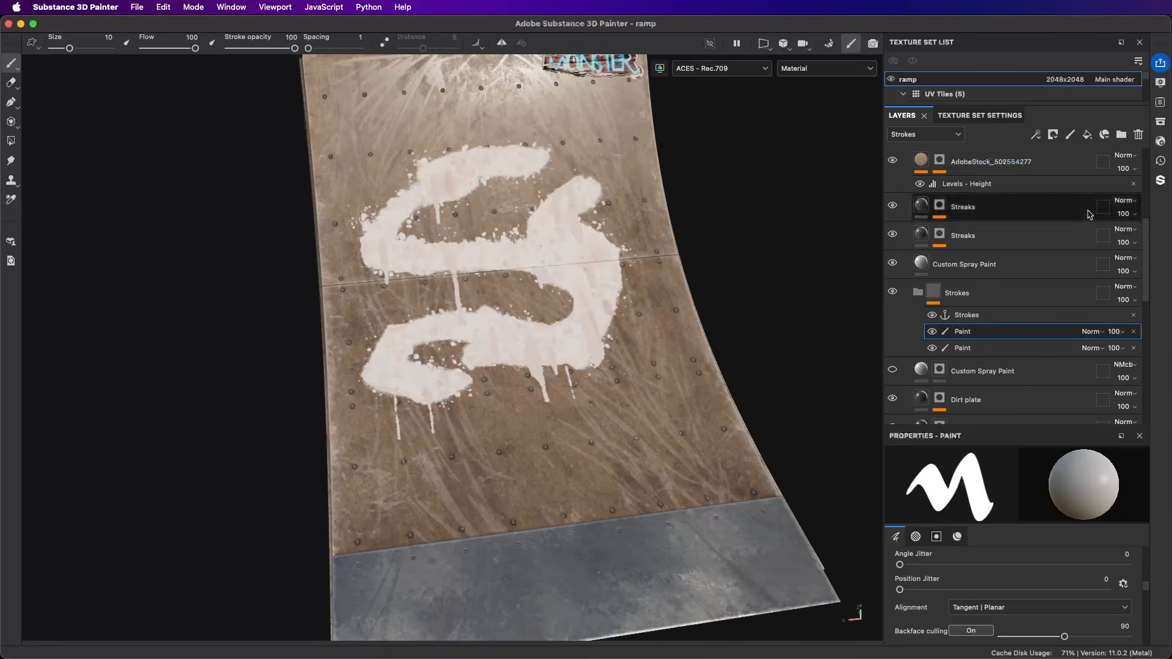
{"action": "mouse_move", "coordinate": [658, 372]}
{"action": "left_mouse_down"}
{"action": "mouse_move", "coordinate": [623, 360]}
{"action": "mouse_move", "coordinate": [513, 415]}
{"action": "mouse_move", "coordinate": [444, 428]}
{"action": "mouse_move", "coordinate": [455, 418]}
{"action": "left_mouse_up"}
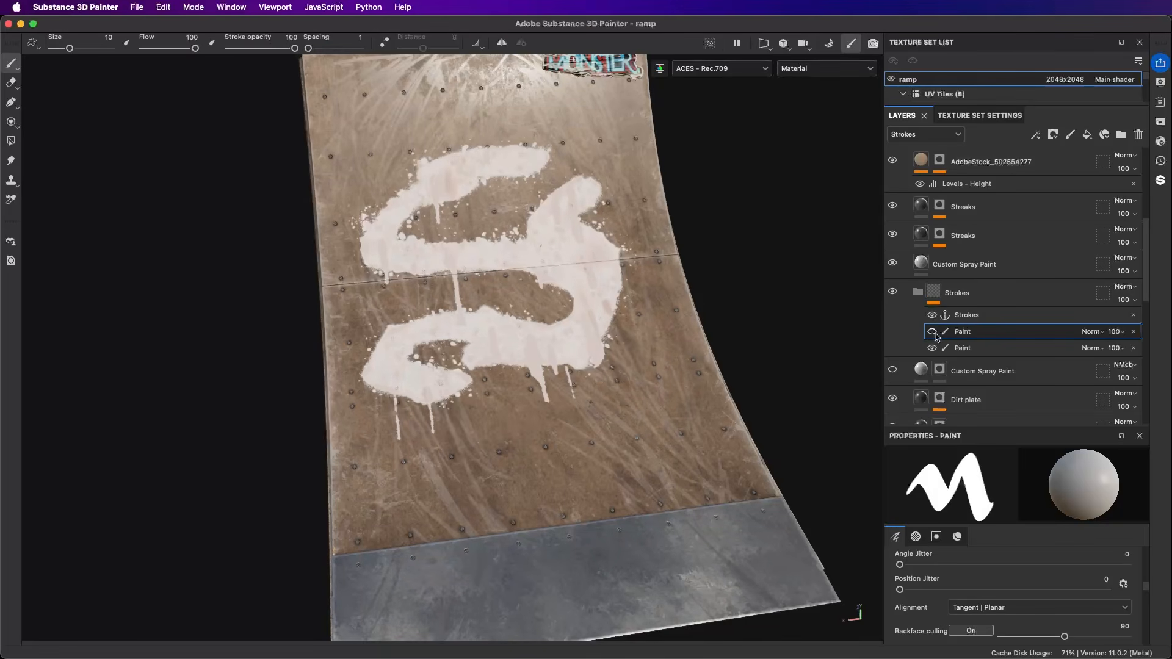
{"action": "left_click", "coordinate": [933, 332]}
{"action": "left_click", "coordinate": [934, 335]}
{"action": "left_click", "coordinate": [933, 335]}
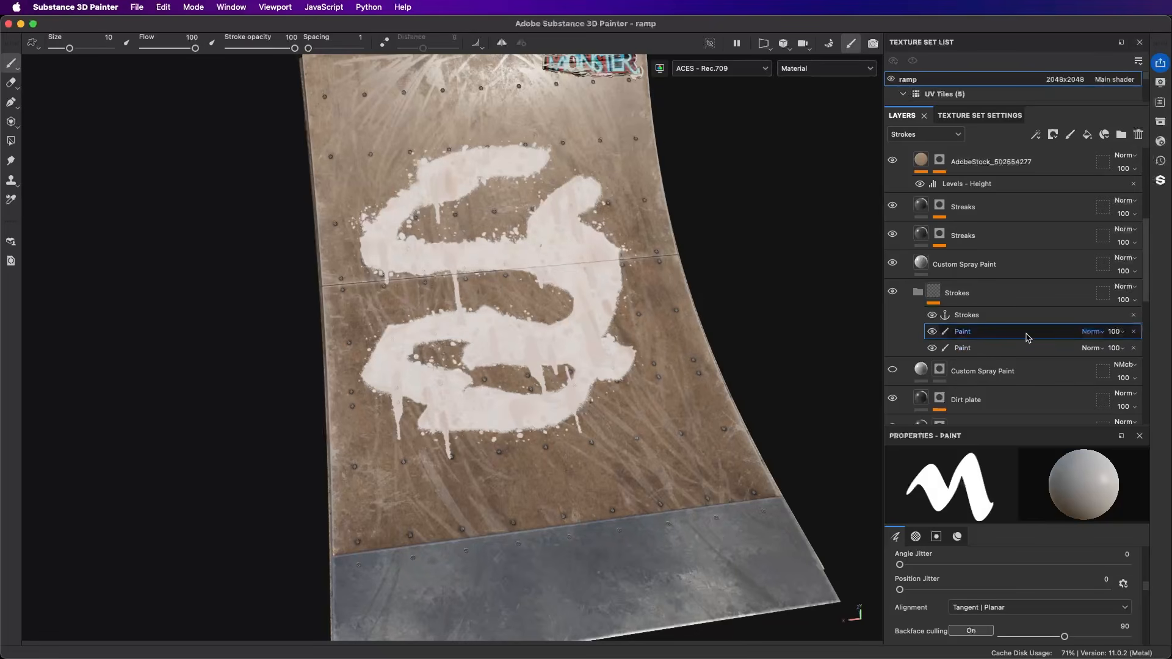
Step: Try the second Paint effect at 32 opacity and restore it to 100
{"action": "left_click", "coordinate": [1117, 333]}
{"action": "left_click_drag", "start_coordinate": [1150, 354], "coordinate": [1128, 355]}
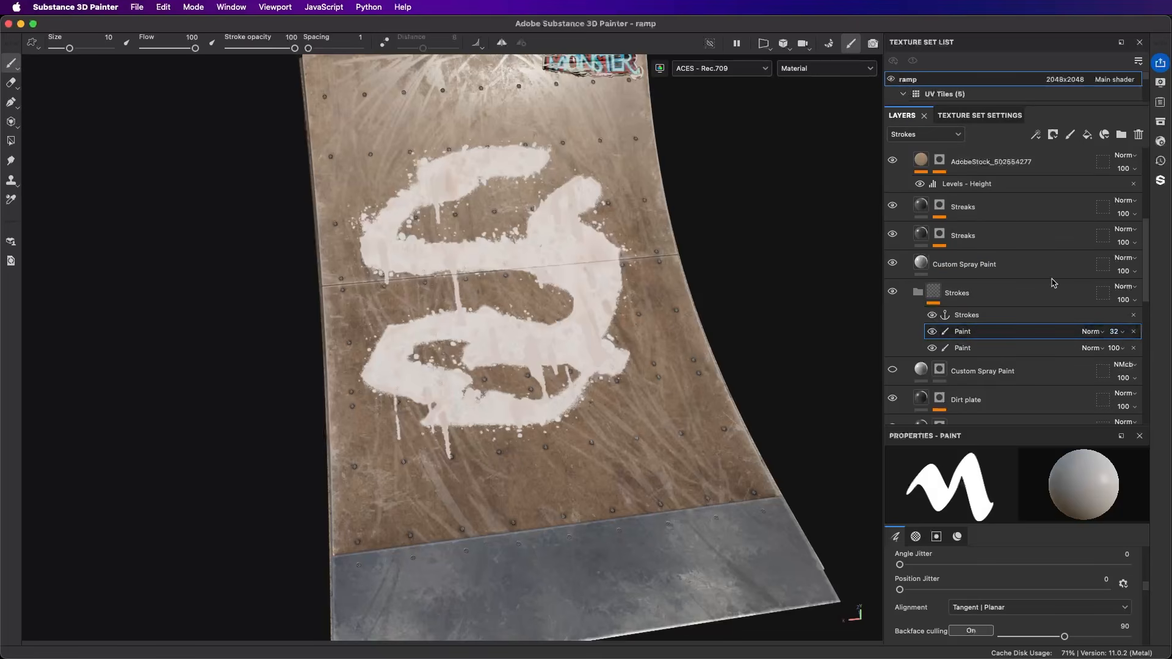
{"action": "left_click", "coordinate": [1123, 334]}
{"action": "left_click_drag", "start_coordinate": [1141, 355], "coordinate": [1165, 354]}
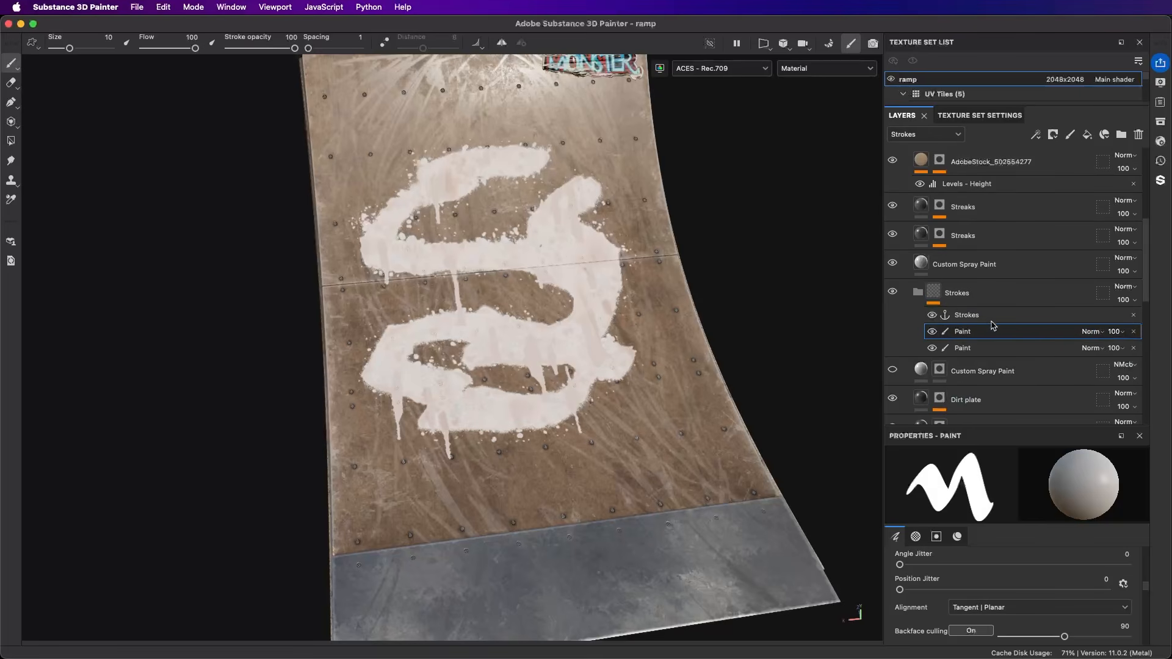
Step: Delete both Paint effects from the Strokes folder and add a new Paint effect placed below the Strokes anchor point
{"action": "left_click", "coordinate": [1134, 333]}
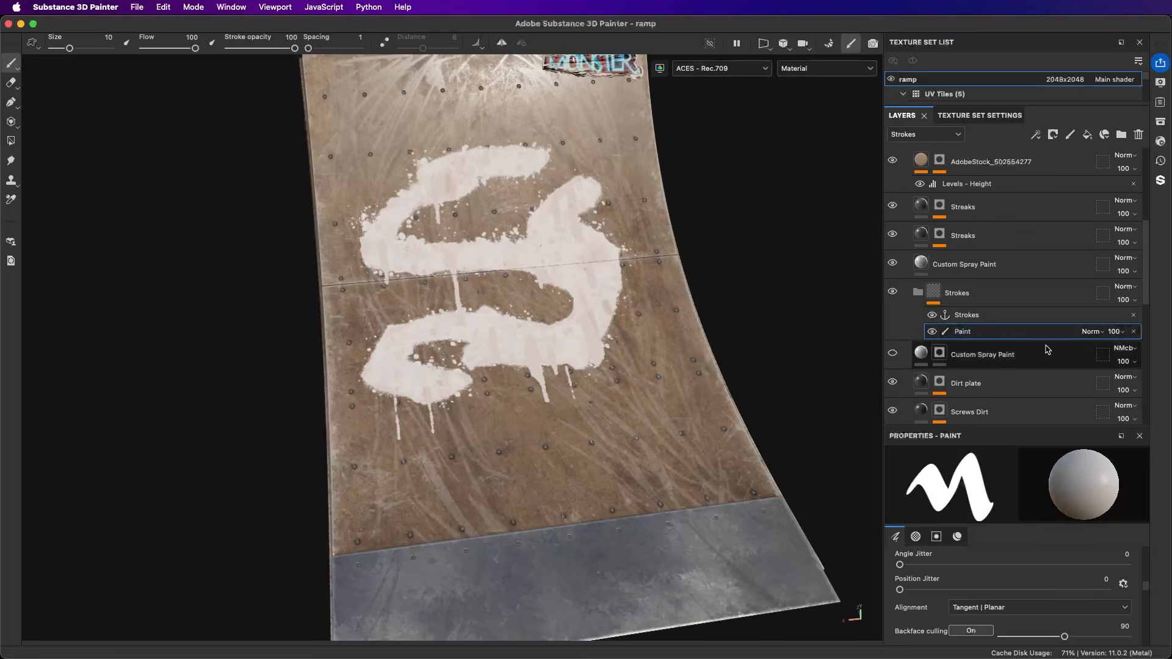
{"action": "left_click", "coordinate": [1134, 333]}
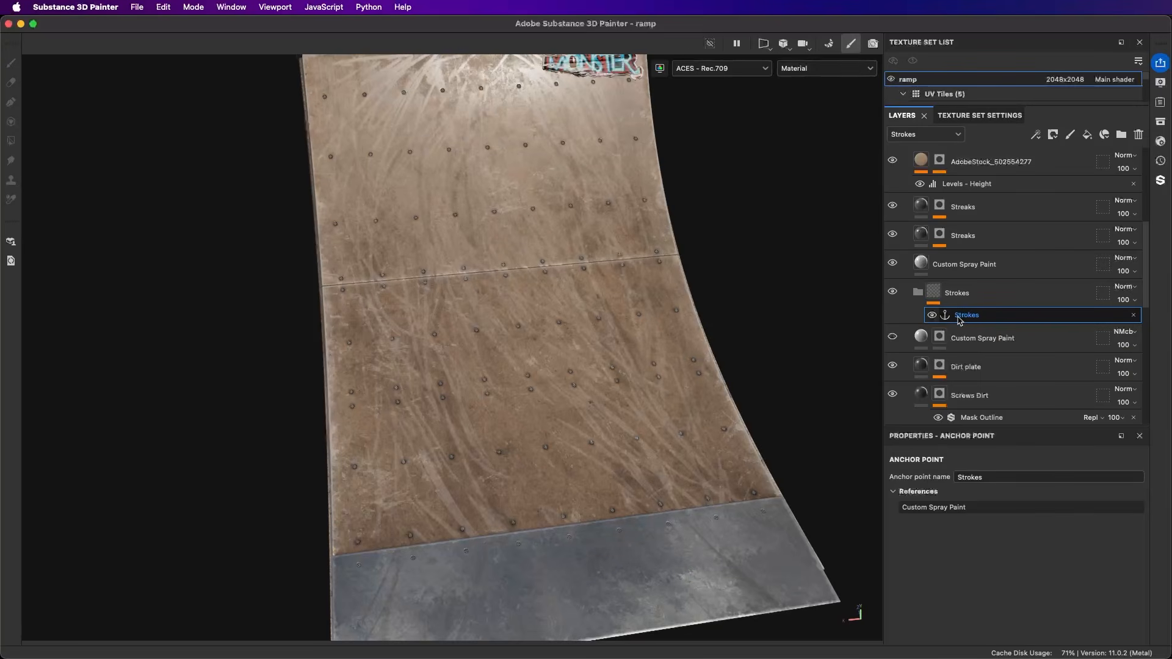
{"action": "left_click", "coordinate": [1037, 135]}
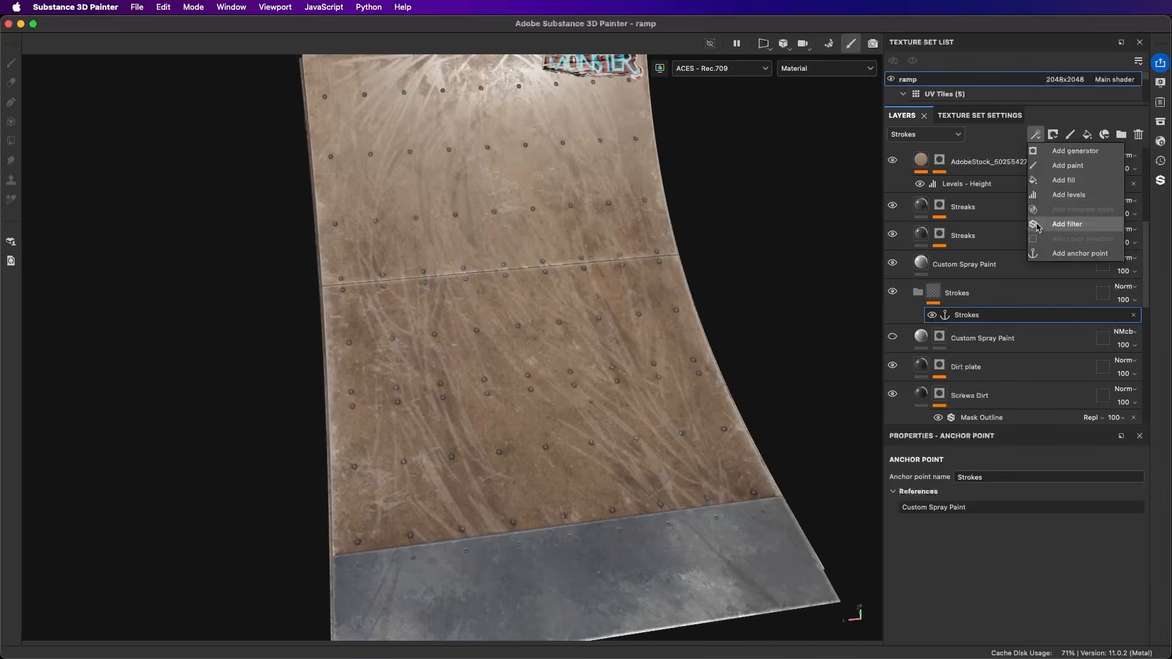
{"action": "left_click", "coordinate": [1079, 170]}
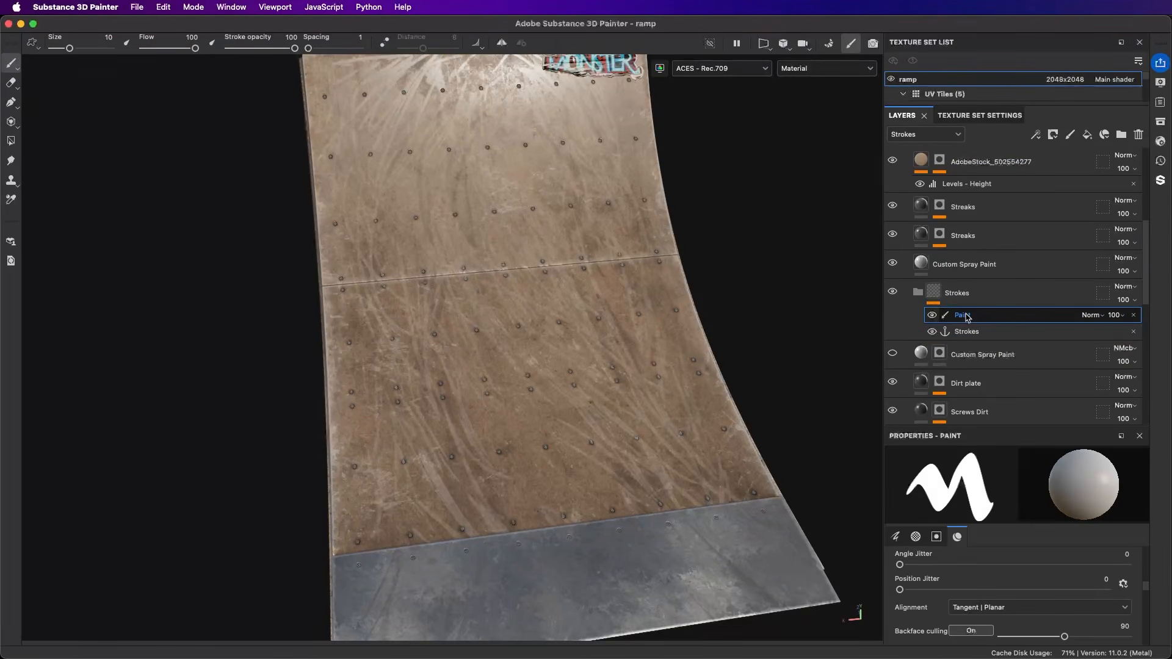
{"action": "left_click_drag", "start_coordinate": [966, 316], "coordinate": [961, 333]}
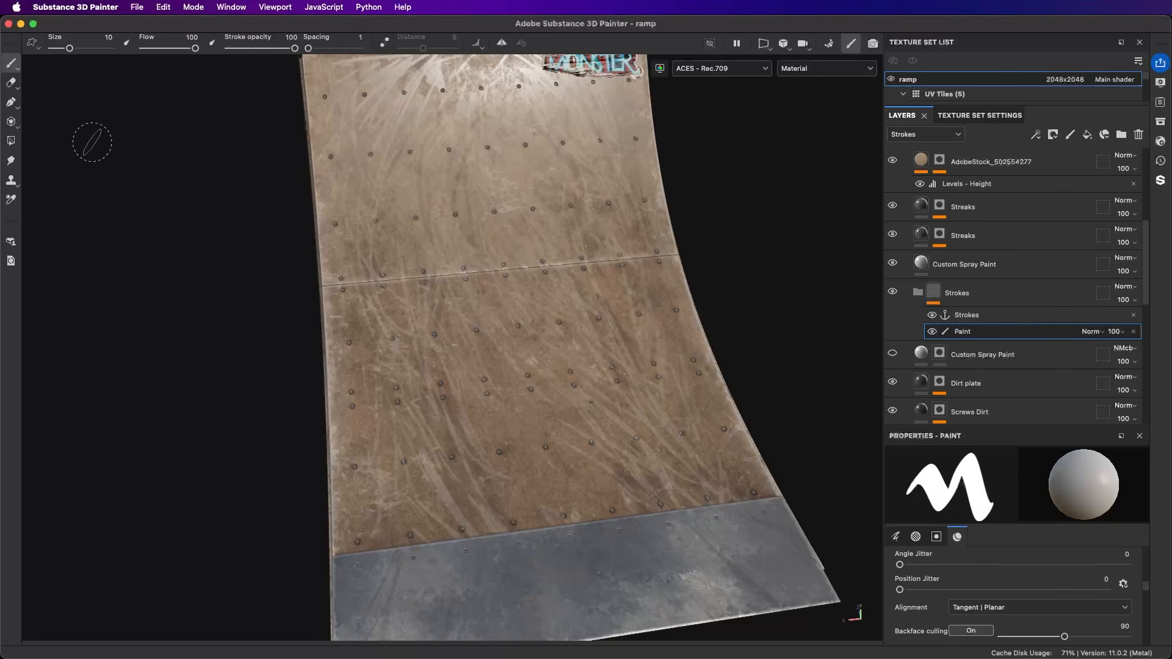
Step: Draw a five-point W-shaped path across the upper part of the ramp with the Path tool
{"action": "left_click", "coordinate": [10, 102]}
{"action": "mouse_move", "coordinate": [431, 304]}
{"action": "left_mouse_down", "text": "alt"}
{"action": "mouse_move", "coordinate": [428, 321]}
{"action": "mouse_move", "coordinate": [381, 308]}
{"action": "left_mouse_up", "text": "alt"}
{"action": "left_click", "coordinate": [361, 216]}
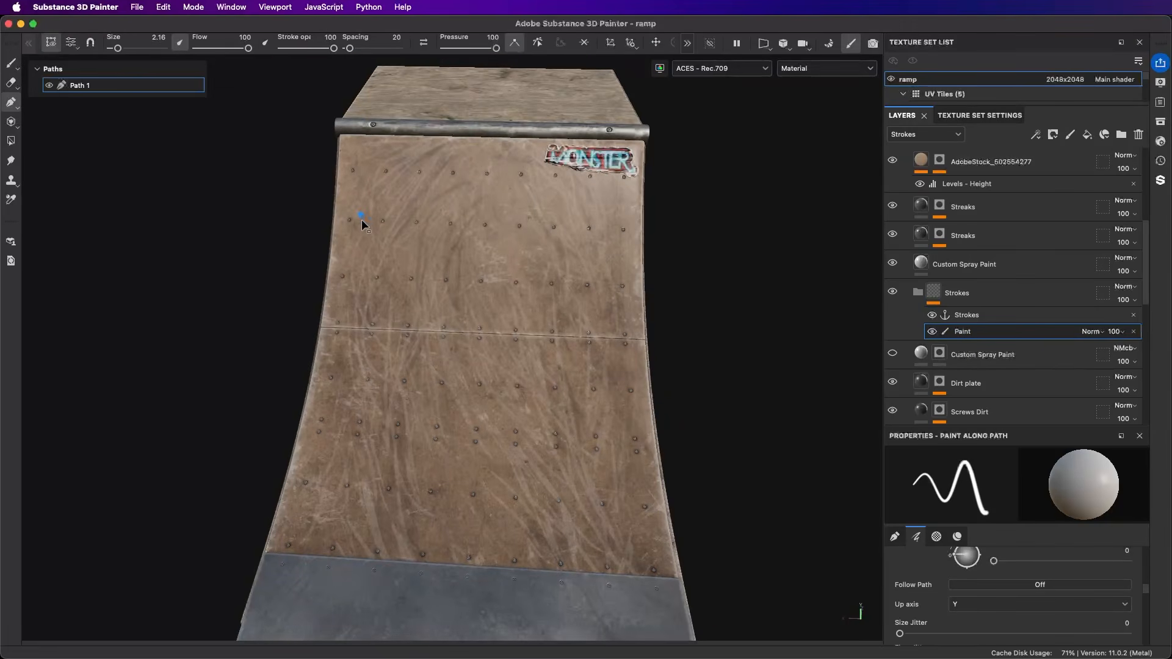
{"action": "left_click", "coordinate": [390, 438]}
{"action": "left_click", "coordinate": [462, 230]}
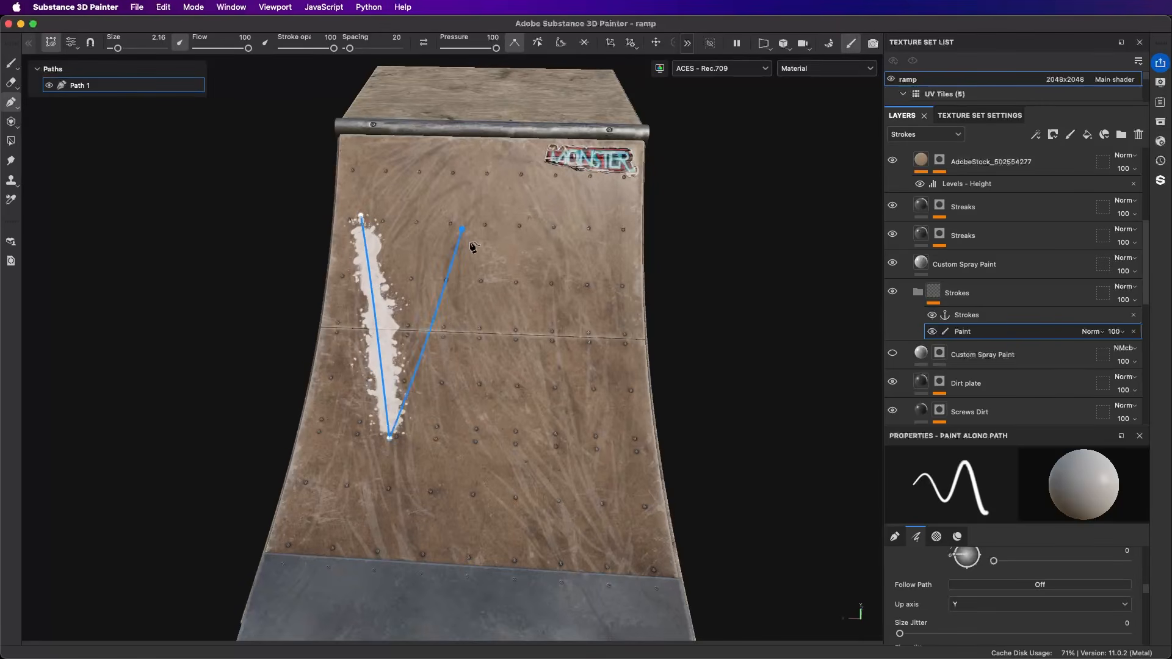
{"action": "left_click", "coordinate": [516, 461]}
{"action": "left_click", "coordinate": [609, 212]}
Step: Reshape the W by moving its lower right, middle and end points, and set the path's size to 6.28
{"action": "mouse_move", "coordinate": [571, 427]}
{"action": "left_mouse_down", "text": "alt"}
{"action": "mouse_move", "coordinate": [548, 429]}
{"action": "mouse_move", "coordinate": [562, 471]}
{"action": "left_mouse_up", "text": "alt"}
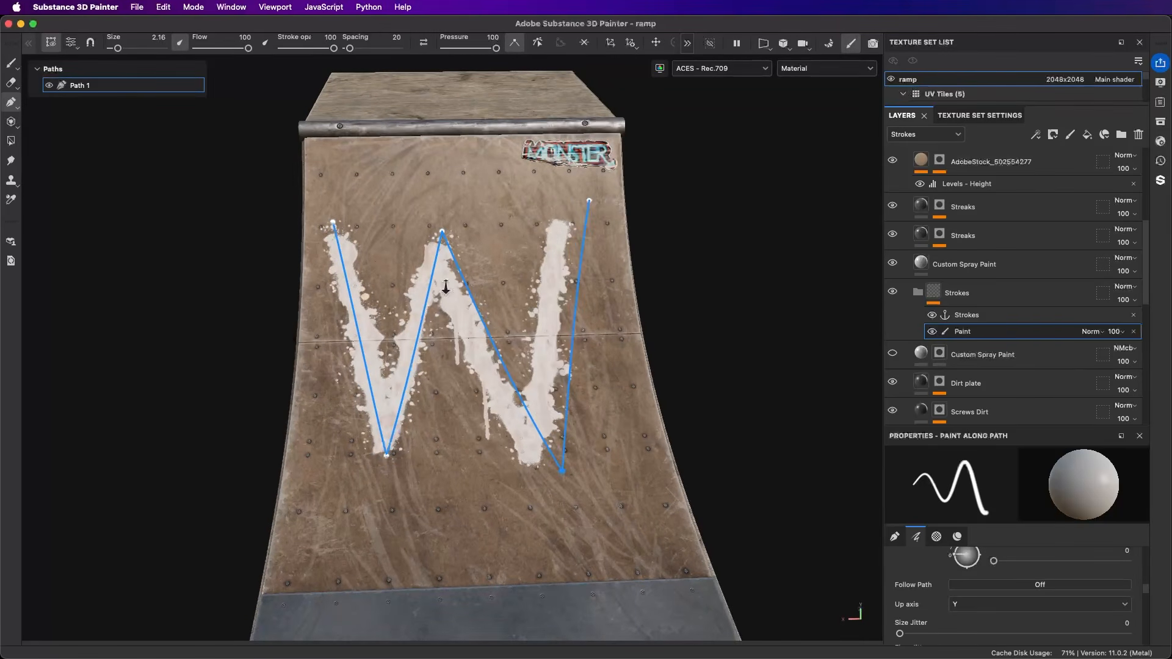
{"action": "mouse_move", "coordinate": [449, 208]}
{"action": "left_mouse_down", "text": "alt"}
{"action": "mouse_move", "coordinate": [441, 235]}
{"action": "mouse_move", "coordinate": [466, 191]}
{"action": "mouse_move", "coordinate": [463, 270]}
{"action": "mouse_move", "coordinate": [445, 280]}
{"action": "mouse_move", "coordinate": [540, 272]}
{"action": "mouse_move", "coordinate": [354, 266]}
{"action": "mouse_move", "coordinate": [468, 263]}
{"action": "left_mouse_up", "text": "alt"}
{"action": "left_click_drag", "start_coordinate": [583, 197], "coordinate": [597, 178]}
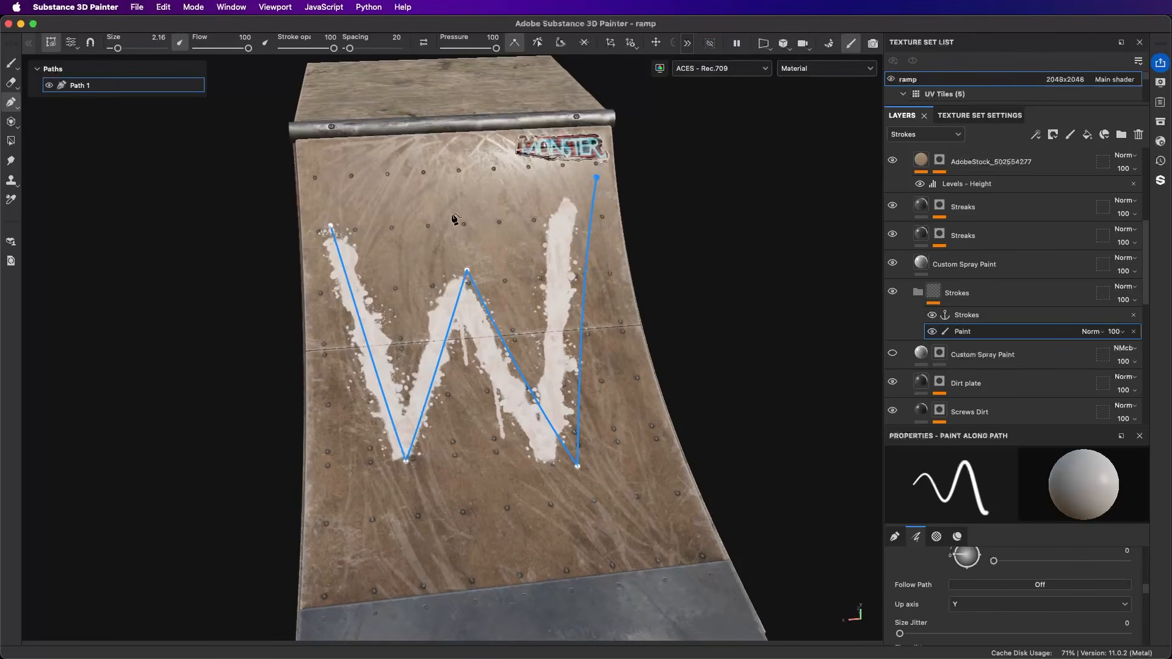
{"action": "left_click_drag", "start_coordinate": [123, 52], "coordinate": [124, 51]}
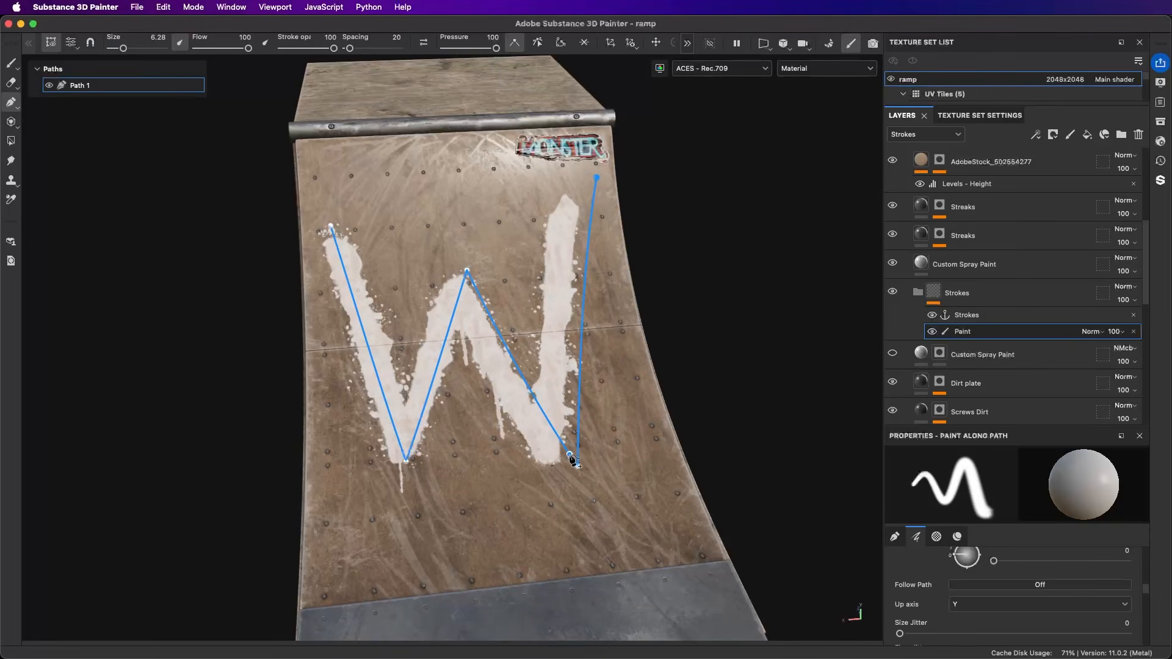
{"action": "left_click_drag", "start_coordinate": [578, 467], "coordinate": [580, 485]}
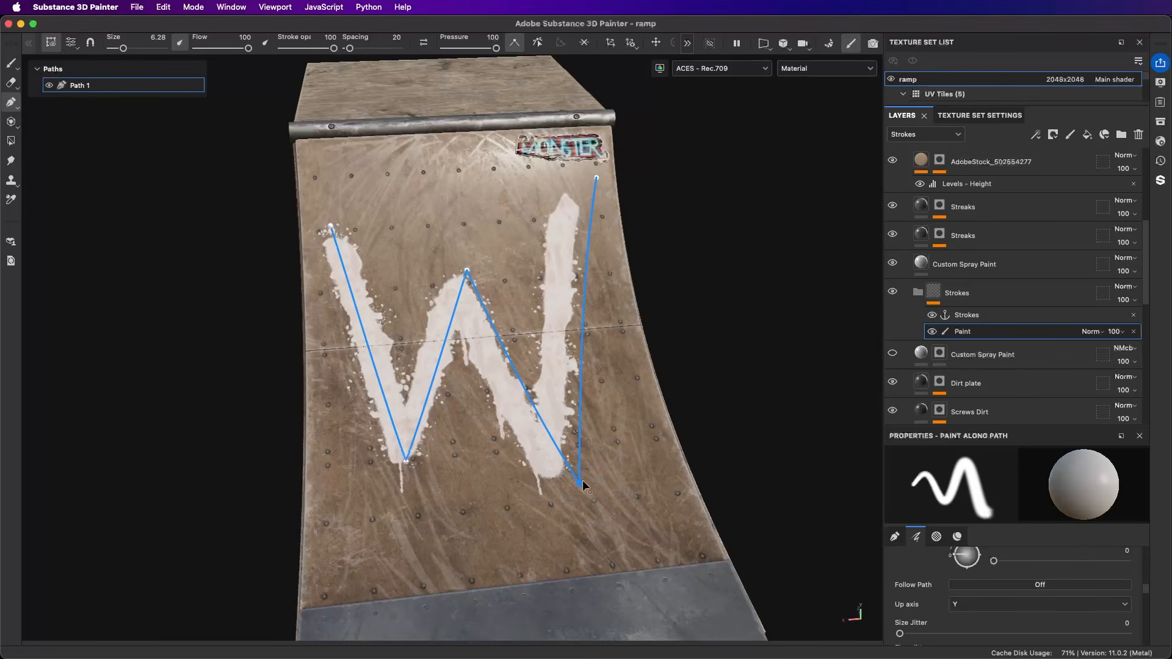
Step: Taper the W's last stroke with an added midpoint and a pressure of 0 at its bottom and end points
{"action": "left_click_drag", "start_coordinate": [496, 48], "coordinate": [445, 49]}
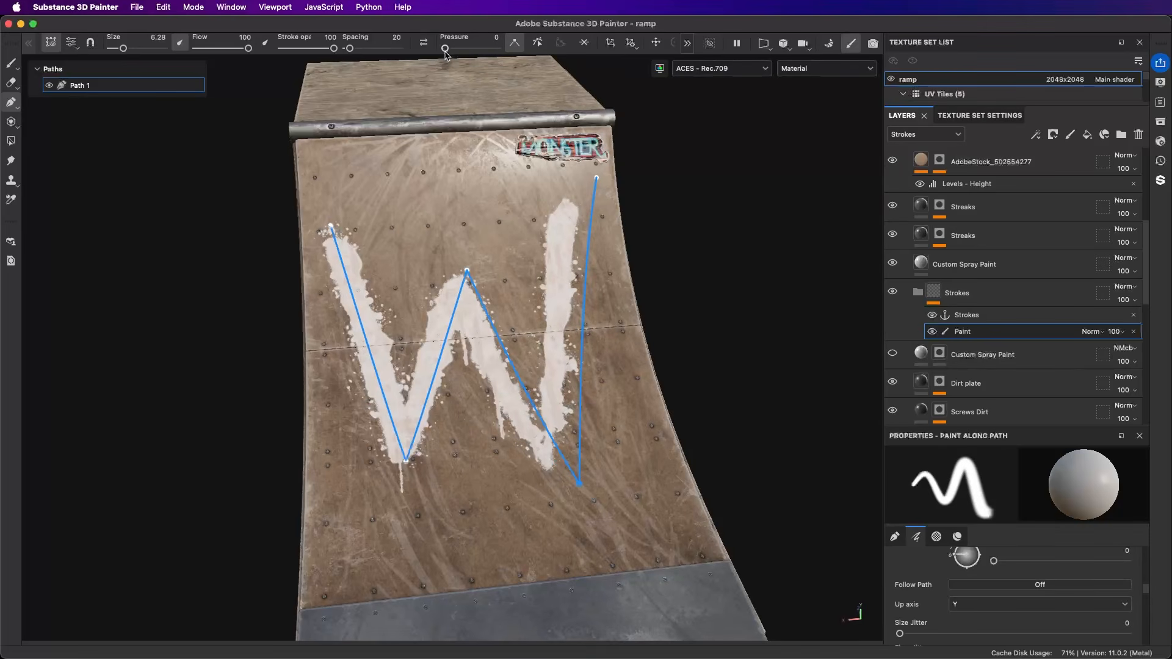
{"action": "left_click", "coordinate": [581, 368]}
{"action": "mouse_move", "coordinate": [587, 362]}
{"action": "left_mouse_down"}
{"action": "mouse_move", "coordinate": [603, 365]}
{"action": "mouse_move", "coordinate": [581, 359]}
{"action": "mouse_move", "coordinate": [598, 366]}
{"action": "mouse_move", "coordinate": [587, 367]}
{"action": "mouse_move", "coordinate": [584, 333]}
{"action": "left_mouse_up"}
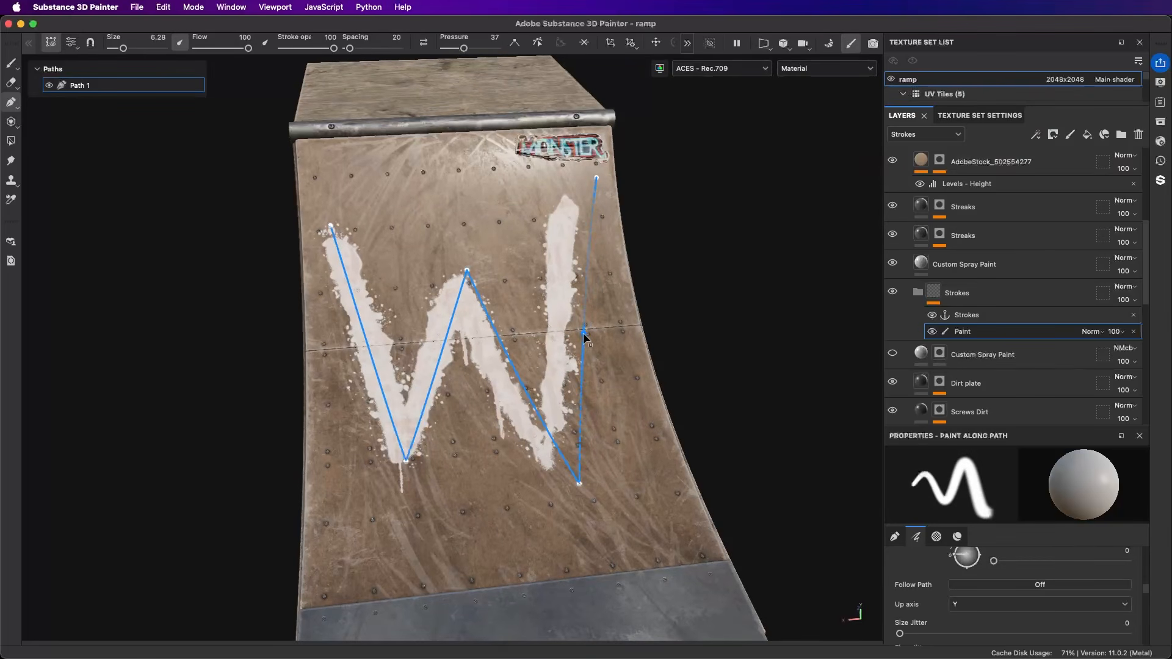
{"action": "left_click", "coordinate": [597, 177]}
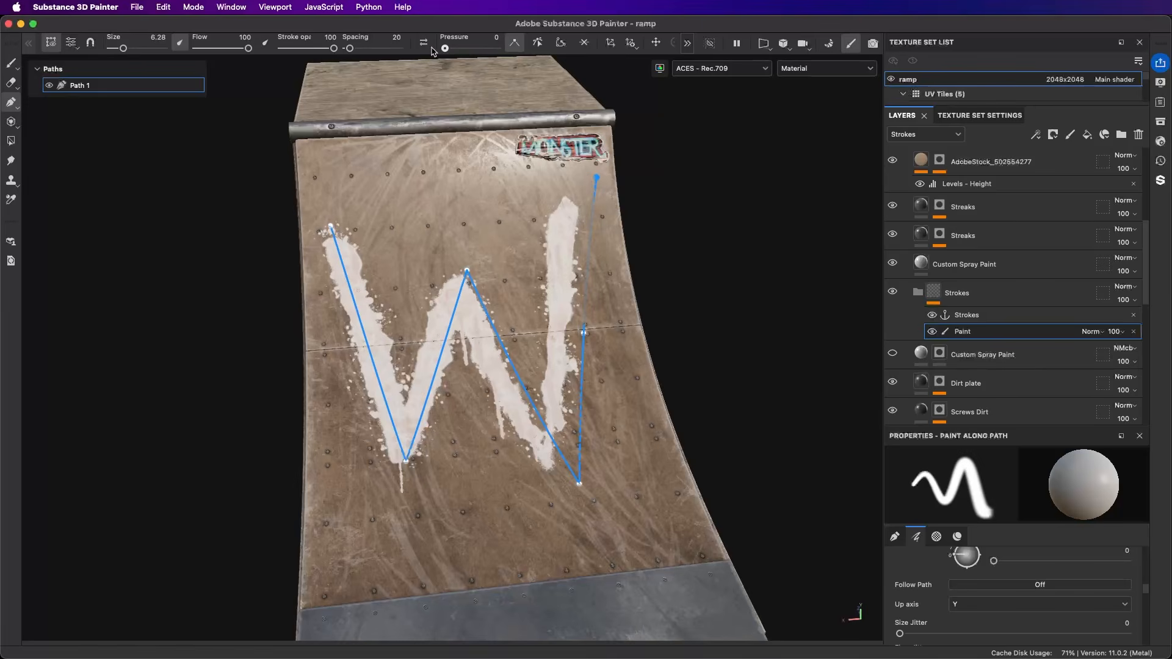
Step: Bend the W's last stroke by shifting its added midpoint slightly and moving its end point inward
{"action": "left_click", "coordinate": [584, 331]}
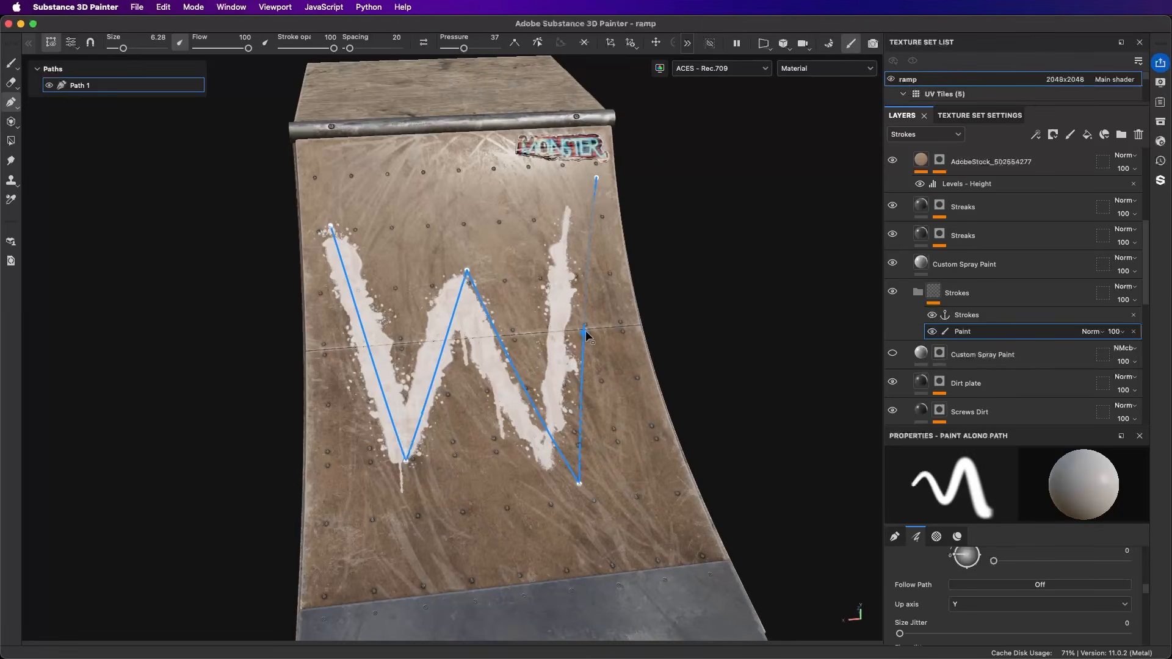
{"action": "left_click_drag", "start_coordinate": [585, 330], "coordinate": [588, 334]}
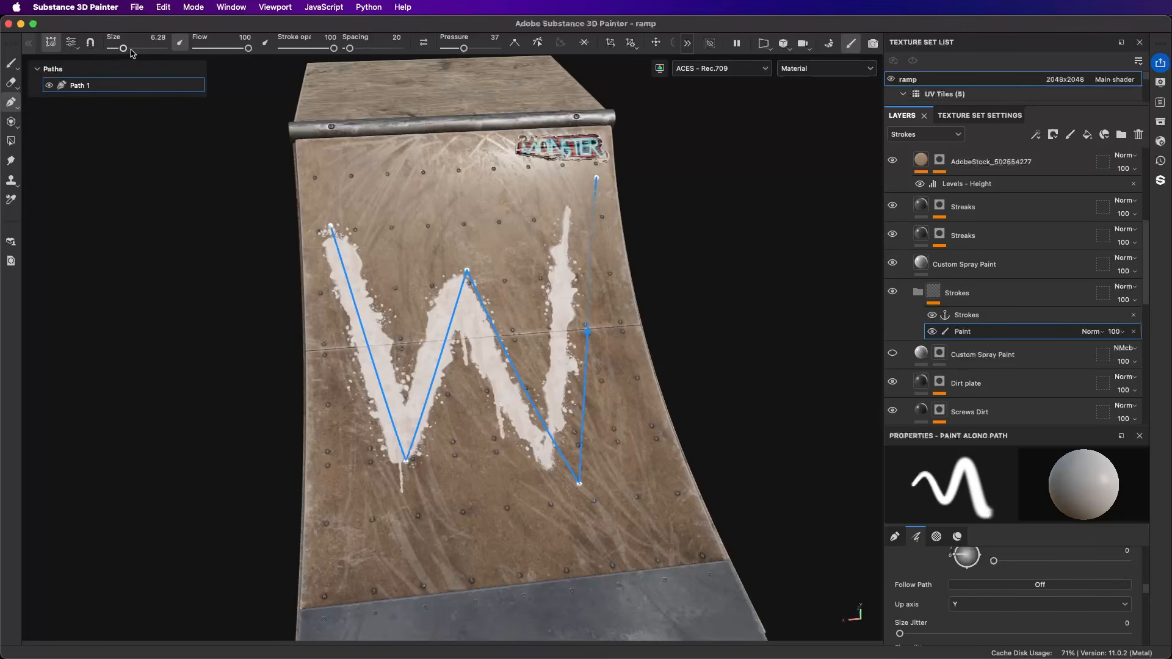
{"action": "left_click_drag", "start_coordinate": [124, 48], "coordinate": [123, 49]}
{"action": "mouse_move", "coordinate": [596, 193]}
{"action": "left_mouse_down"}
{"action": "mouse_move", "coordinate": [598, 178]}
{"action": "mouse_move", "coordinate": [566, 181]}
{"action": "left_mouse_up"}
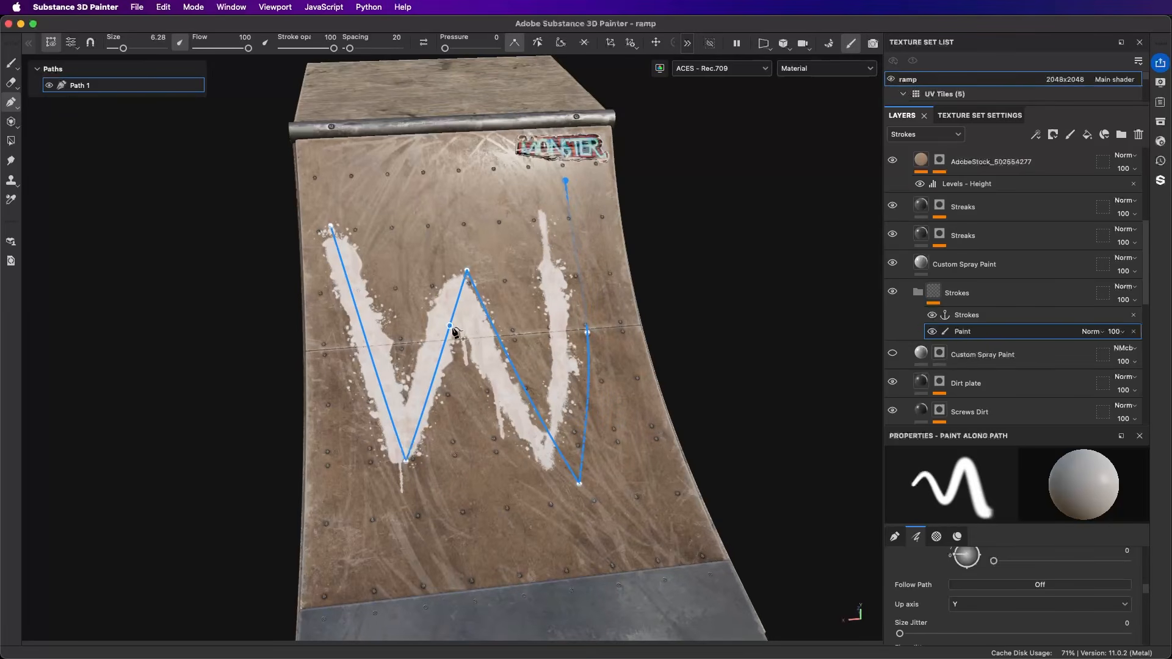
Step: Add a point midway along the W's first stroke, set the start point's pressure to 0, and shift the added point inward
{"action": "left_click", "coordinate": [361, 332]}
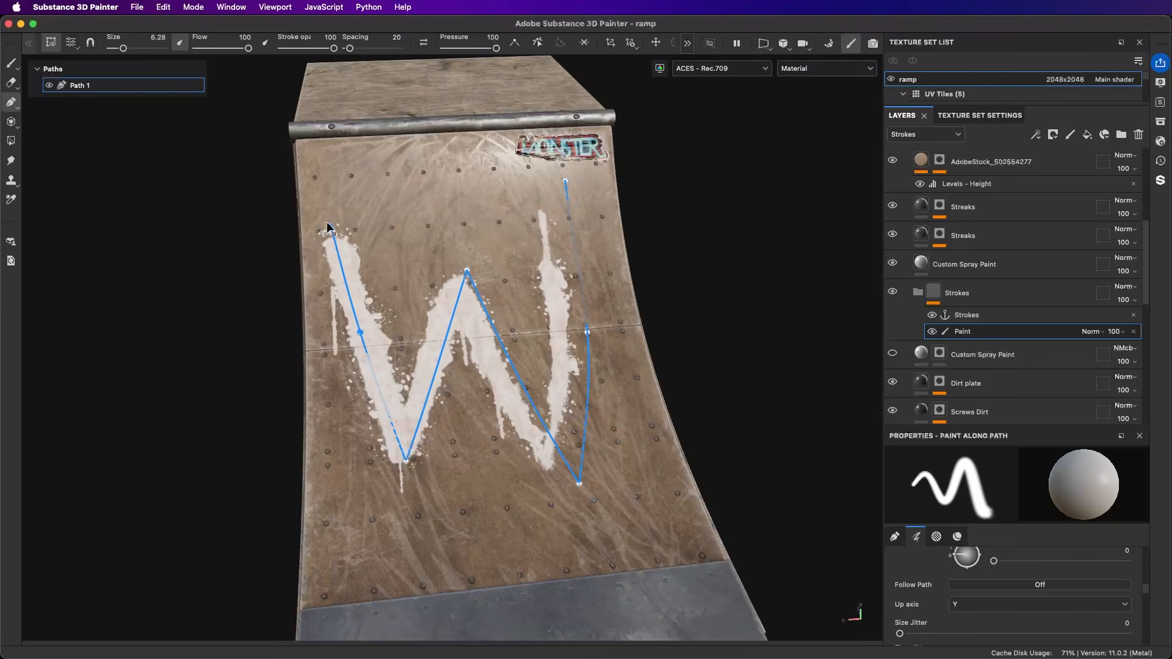
{"action": "left_click", "coordinate": [329, 227]}
{"action": "left_click_drag", "start_coordinate": [497, 50], "coordinate": [445, 50]}
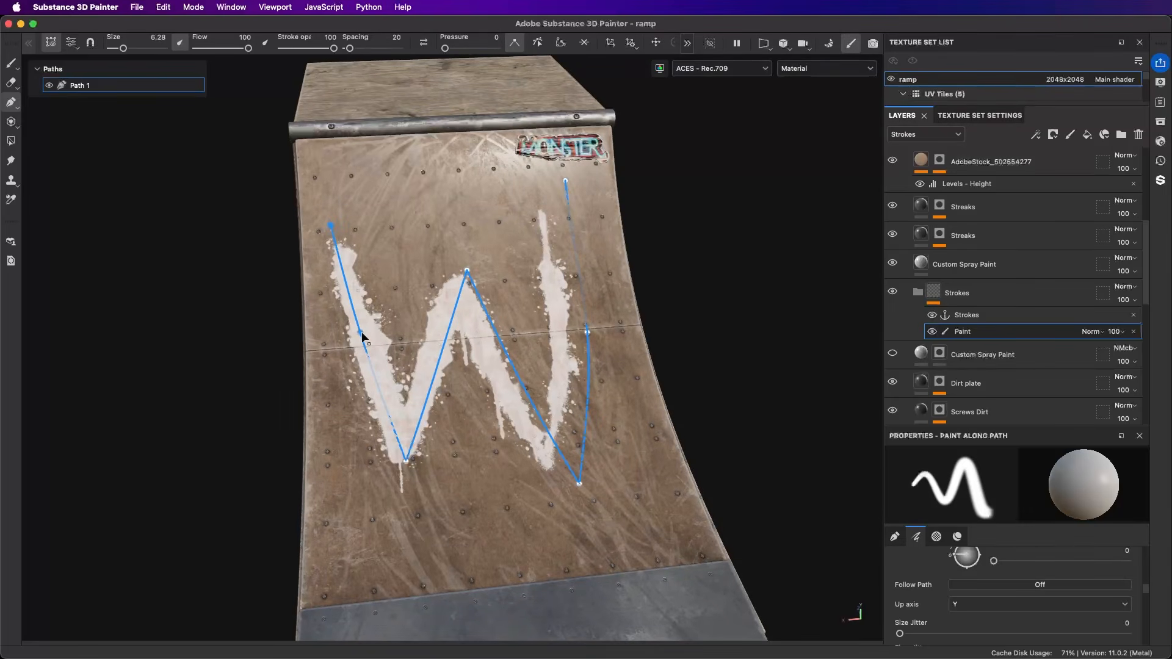
{"action": "mouse_move", "coordinate": [360, 332]}
{"action": "left_mouse_down"}
{"action": "mouse_move", "coordinate": [390, 324]}
{"action": "mouse_move", "coordinate": [371, 329]}
{"action": "left_mouse_up"}
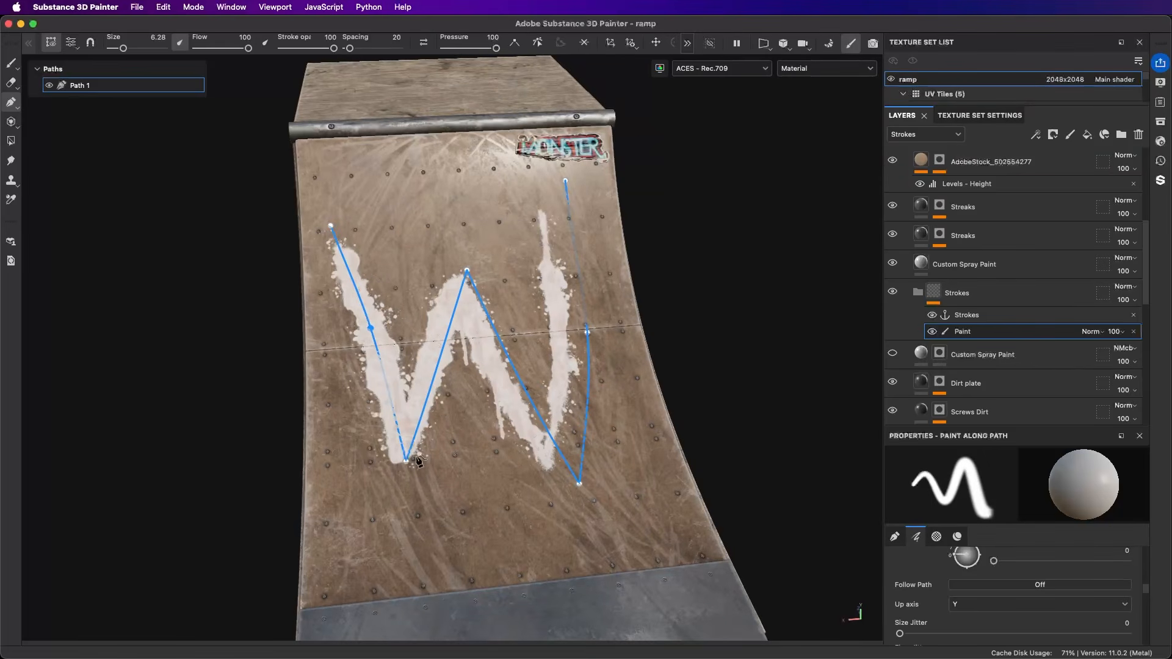
Step: Move the W's lower left point slightly further down the ramp
{"action": "left_click_drag", "start_coordinate": [405, 461], "coordinate": [398, 481]}
{"action": "right_click_drag", "start_coordinate": [422, 480], "coordinate": [411, 426], "text": "alt"}
{"action": "left_click_drag", "start_coordinate": [411, 425], "coordinate": [491, 349], "text": "alt"}
{"action": "middle_click_drag", "start_coordinate": [491, 349], "coordinate": [571, 320], "text": "alt"}
{"action": "left_click_drag", "start_coordinate": [570, 320], "coordinate": [584, 343], "text": "alt"}
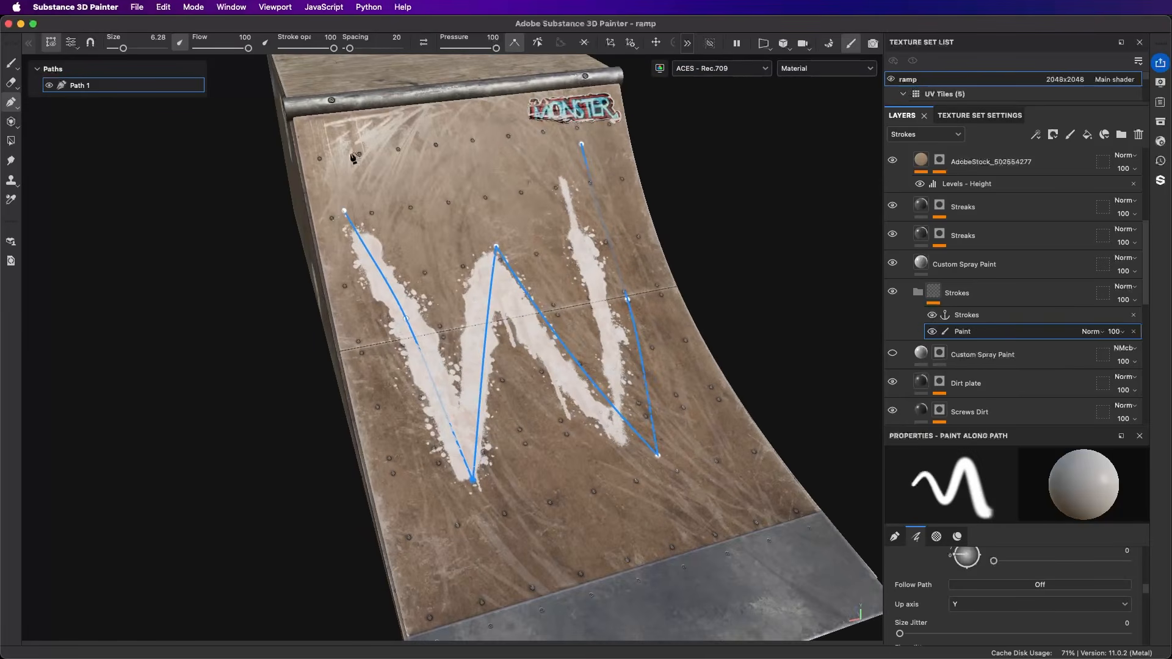
Step: Rename the Paint effect in the Strokes folder to Curve and hide the path overlay in the viewport
{"action": "double_click", "coordinate": [972, 333]}
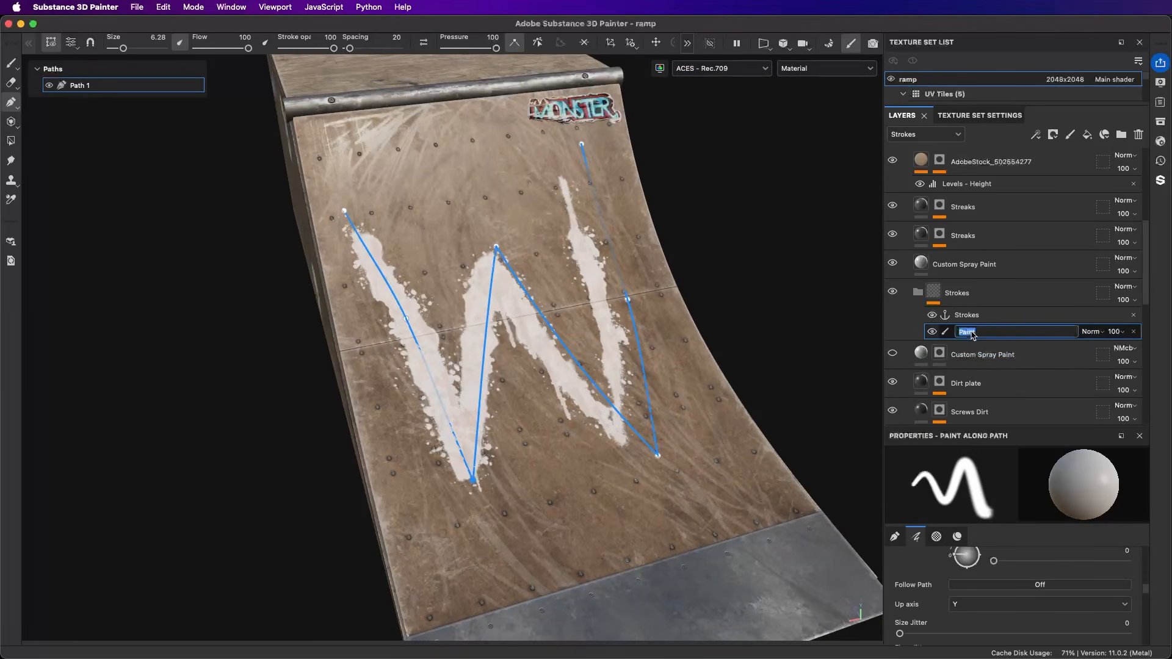
{"action": "type", "text": "Curve"}
{"action": "key", "text": "Return"}
{"action": "left_click_drag", "start_coordinate": [601, 330], "coordinate": [582, 299], "text": "alt"}
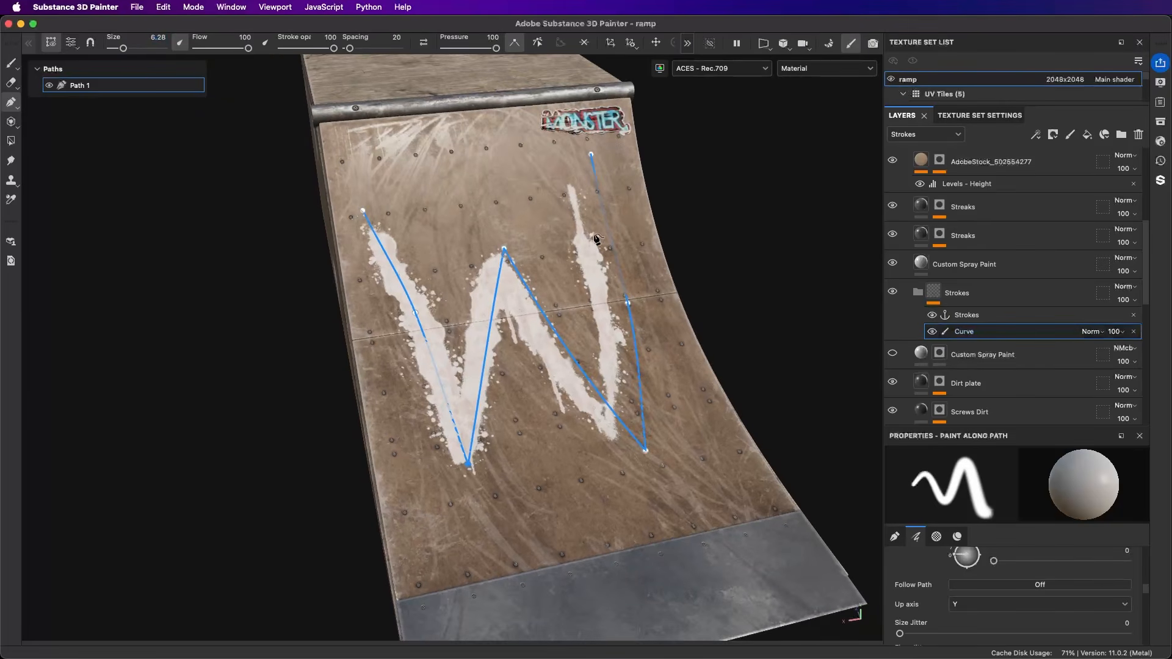
{"action": "key", "text": "q"}
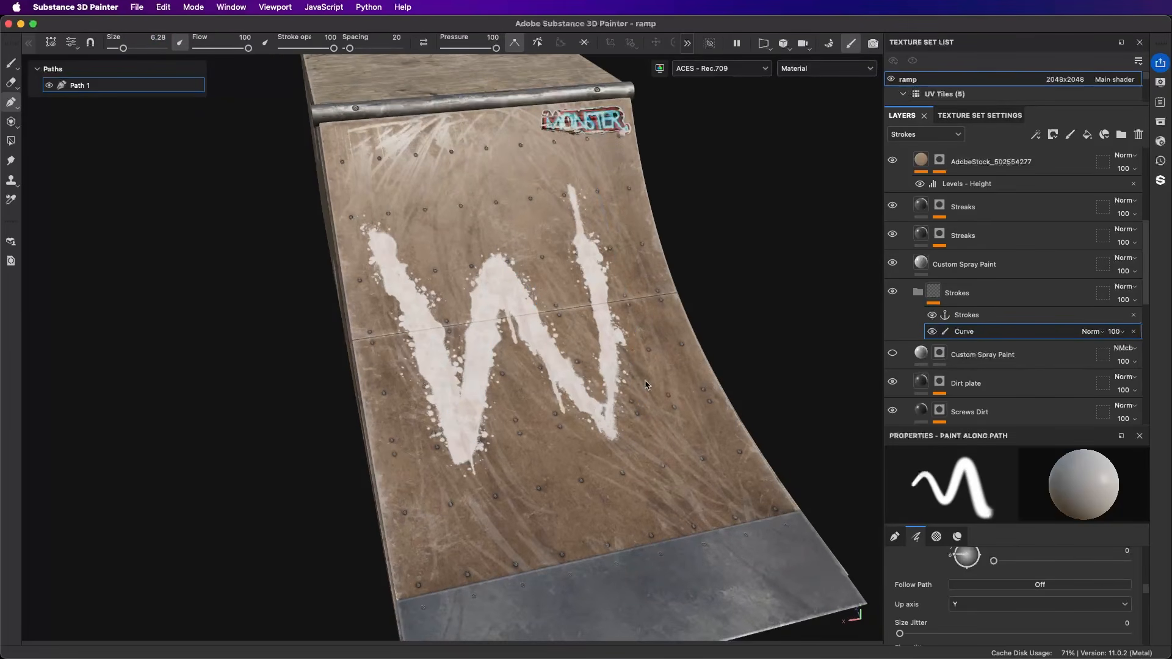
{"action": "left_click_drag", "start_coordinate": [654, 387], "coordinate": [704, 337], "text": "alt"}
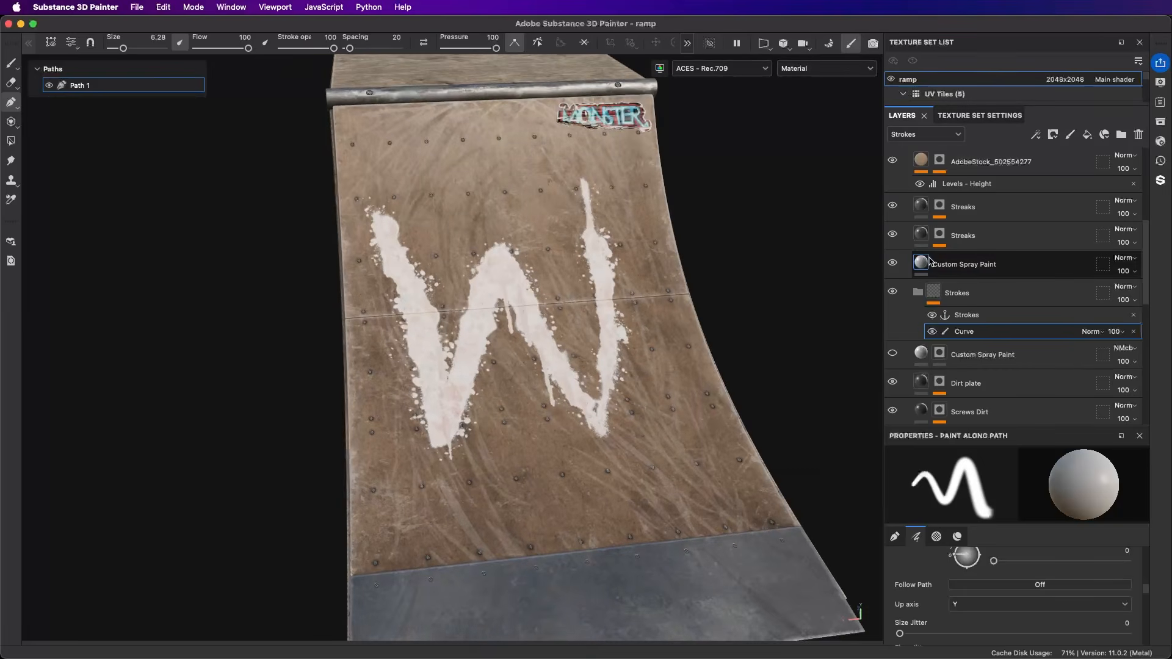
Step: Set the visible Custom Spray Paint layer's Leaks Width to 0.36, Leaks Length to 0.92 and Border Dots Spread to 0.68
{"action": "left_click", "coordinate": [921, 263]}
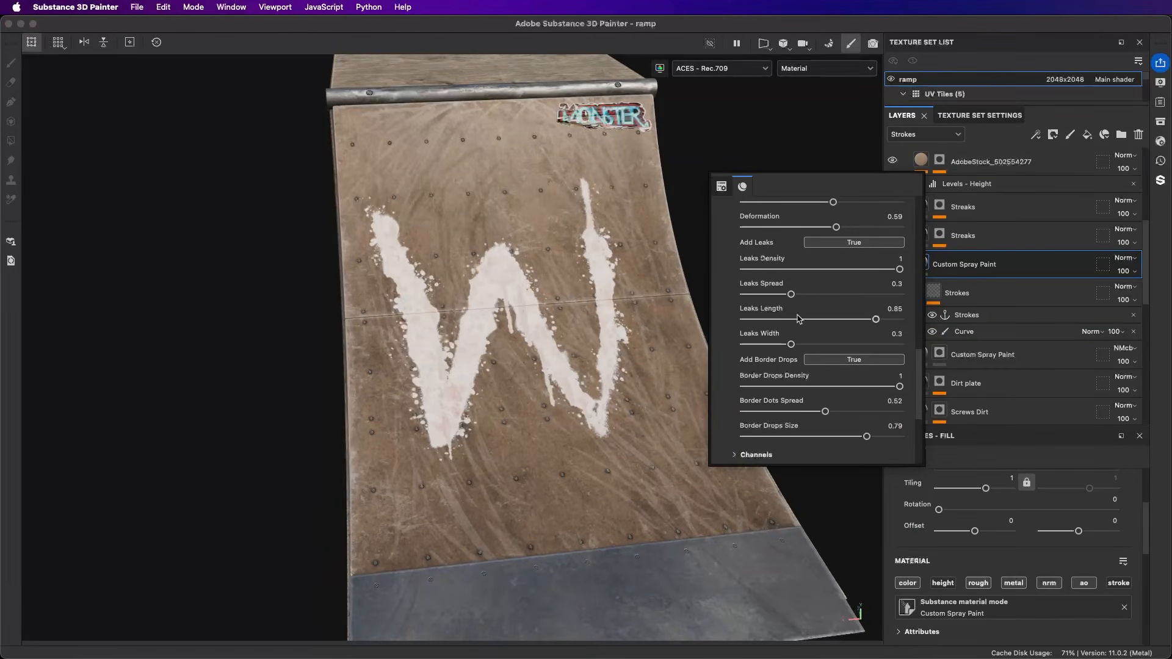
{"action": "left_click", "coordinate": [801, 344]}
{"action": "left_click", "coordinate": [887, 320]}
{"action": "left_click", "coordinate": [850, 412]}
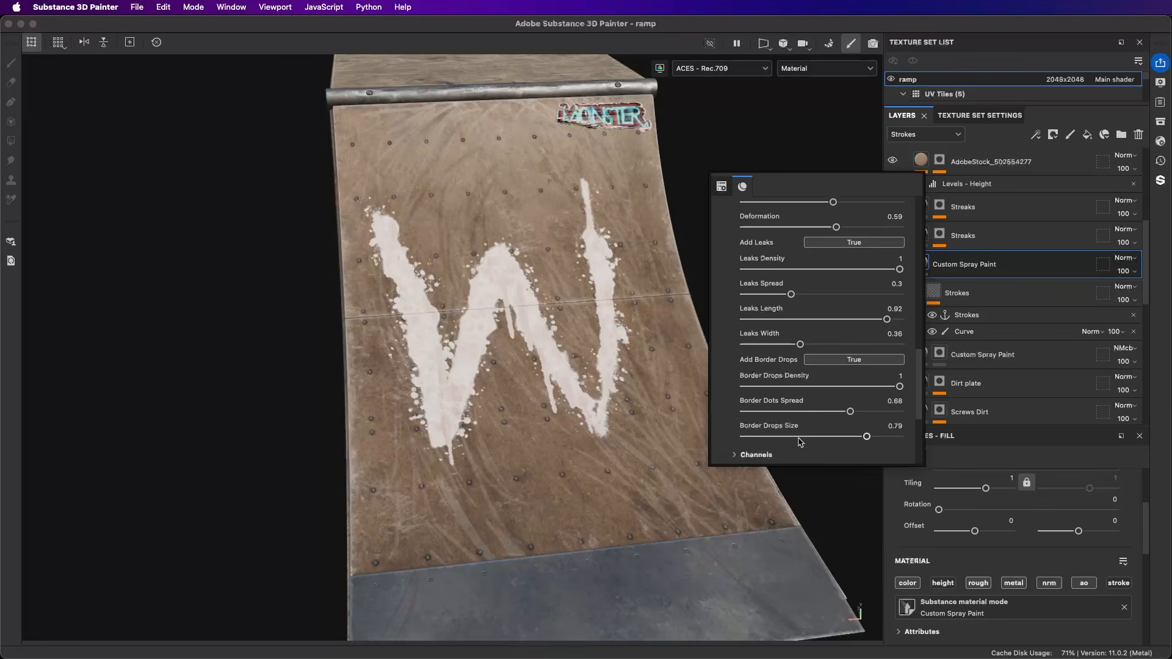
{"action": "scroll", "coordinate": [813, 398], "scroll_direction": "up", "scroll_amount": 10}
{"action": "key", "text": "Escape"}
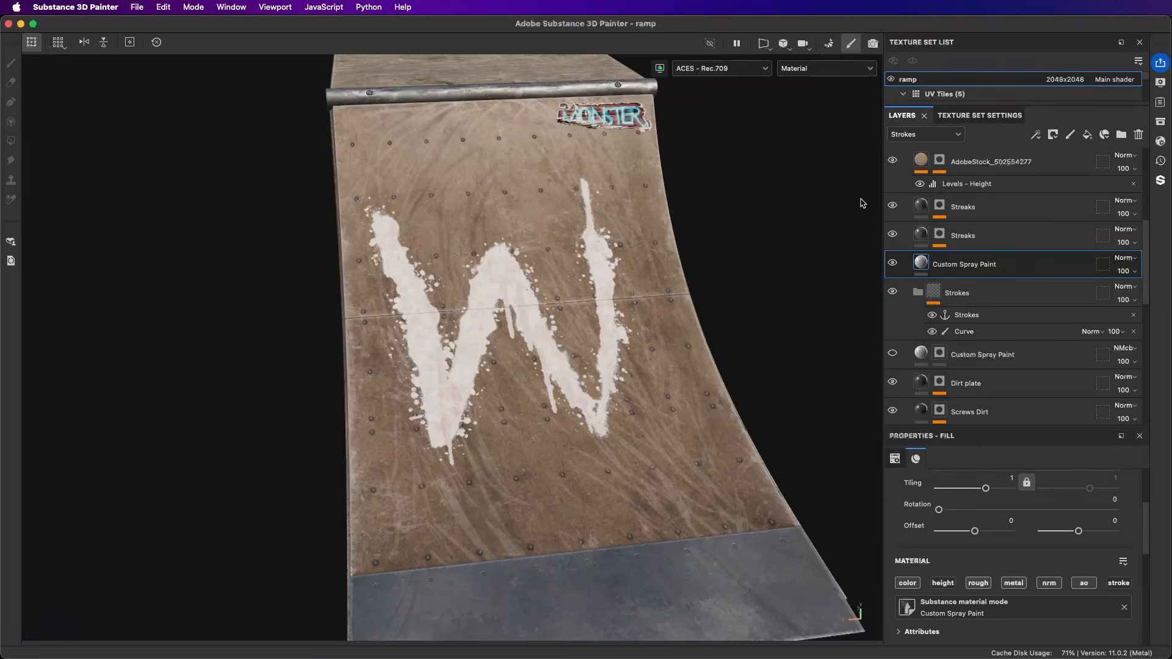
Step: Rename the Curve effect's path to W and show the path overlay in the viewport
{"action": "left_click", "coordinate": [965, 332]}
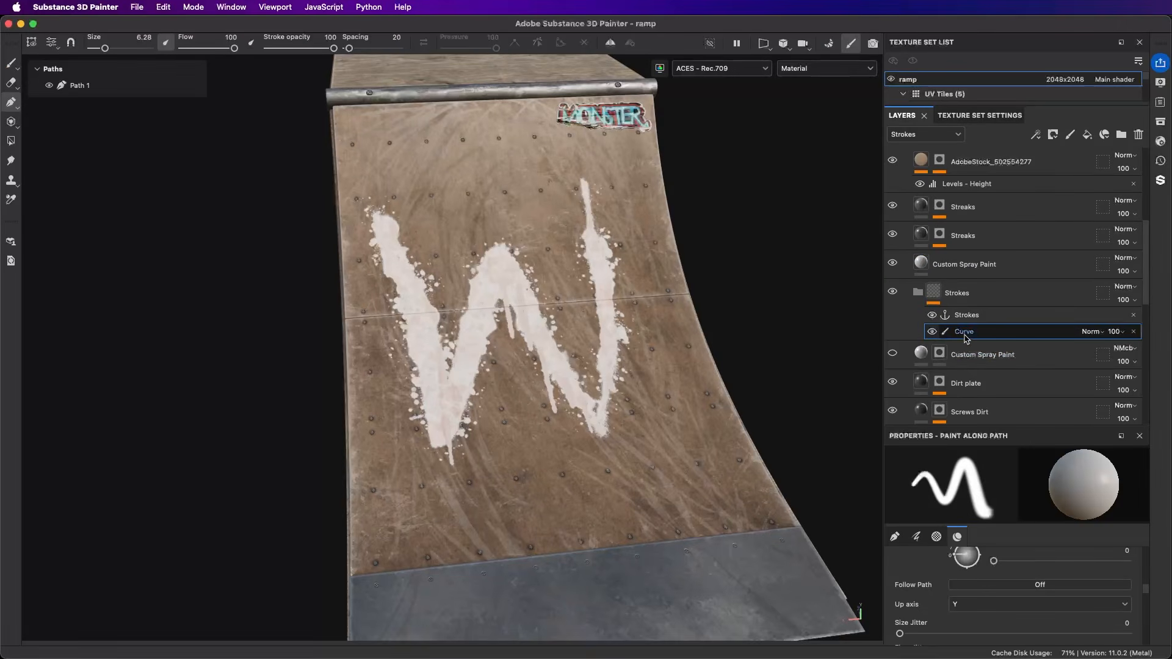
{"action": "double_click", "coordinate": [85, 89]}
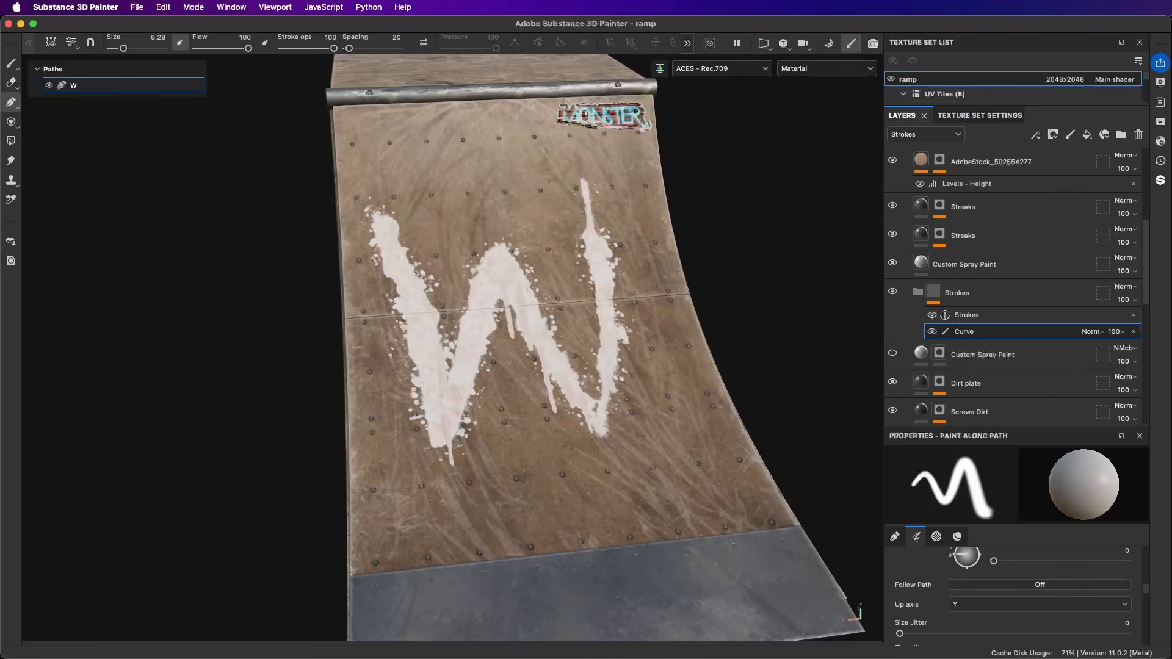
{"action": "key", "text": "q"}
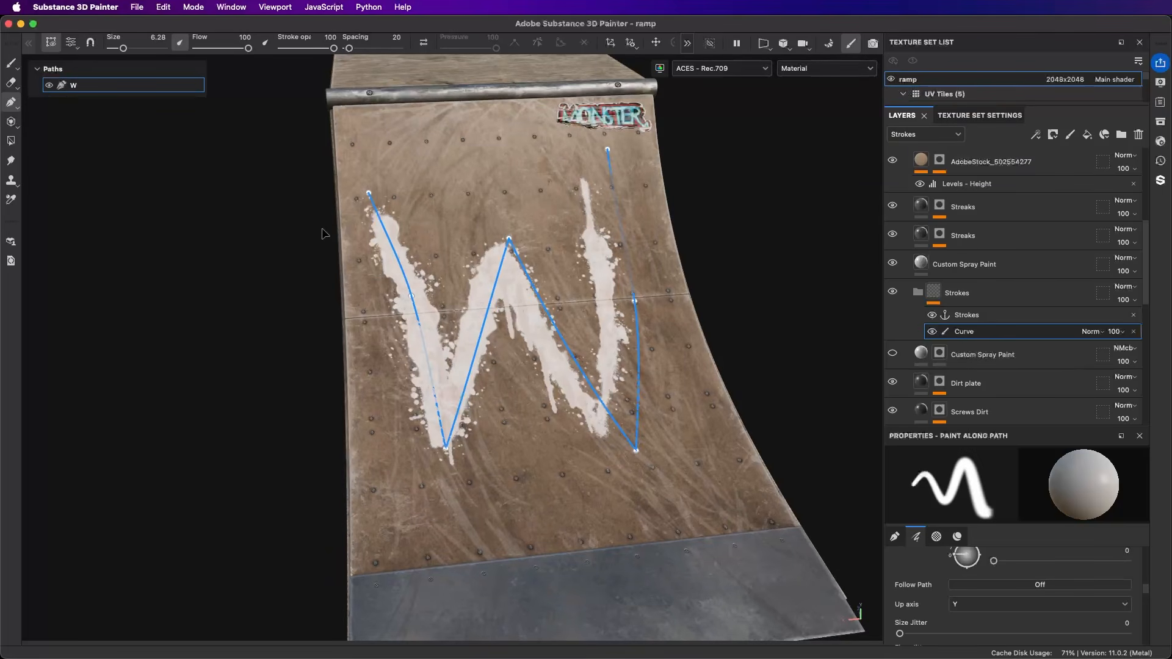
{"action": "left_click", "coordinate": [470, 193]}
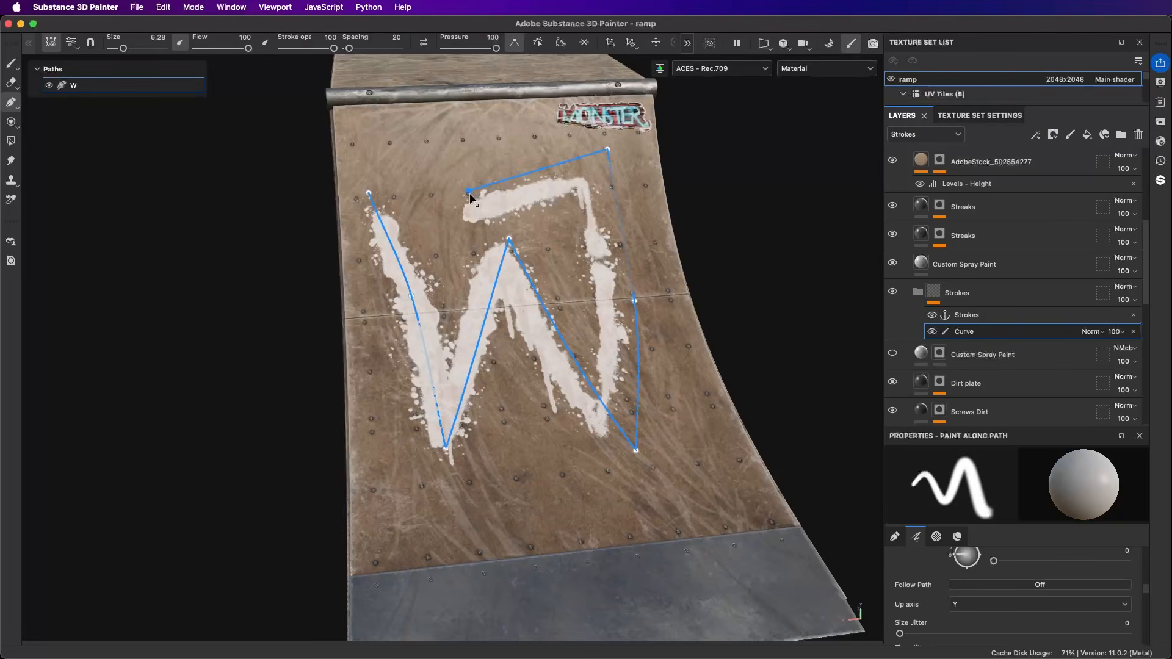
{"action": "key", "text": "super+z"}
{"action": "key", "text": "Escape"}
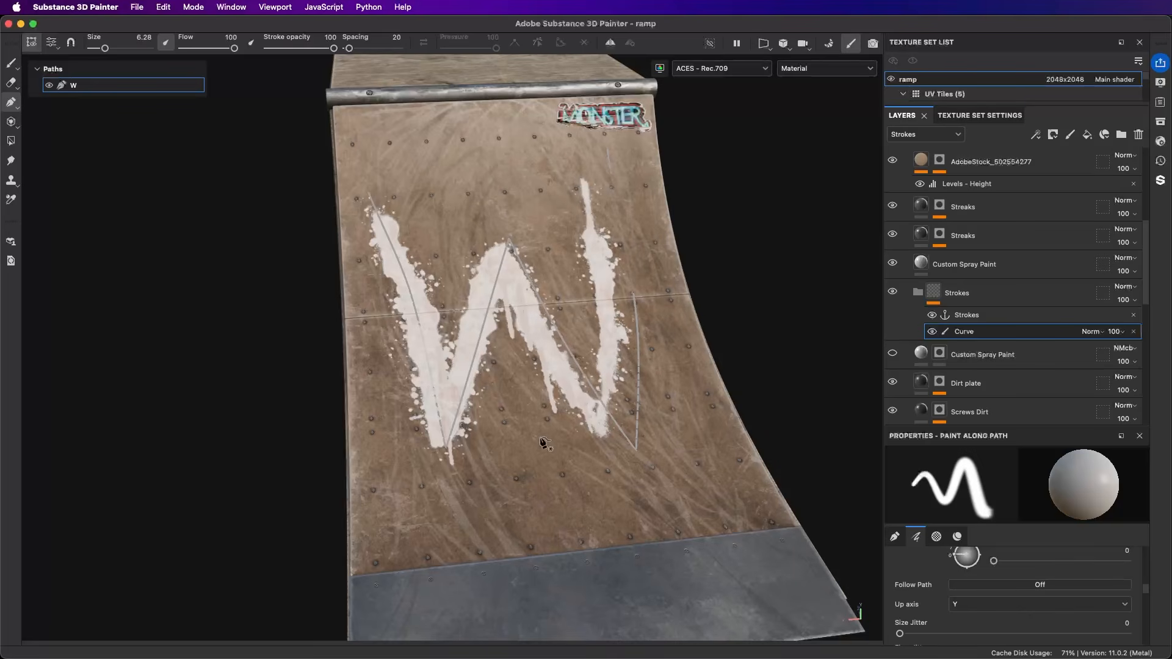
{"action": "left_click", "coordinate": [371, 432]}
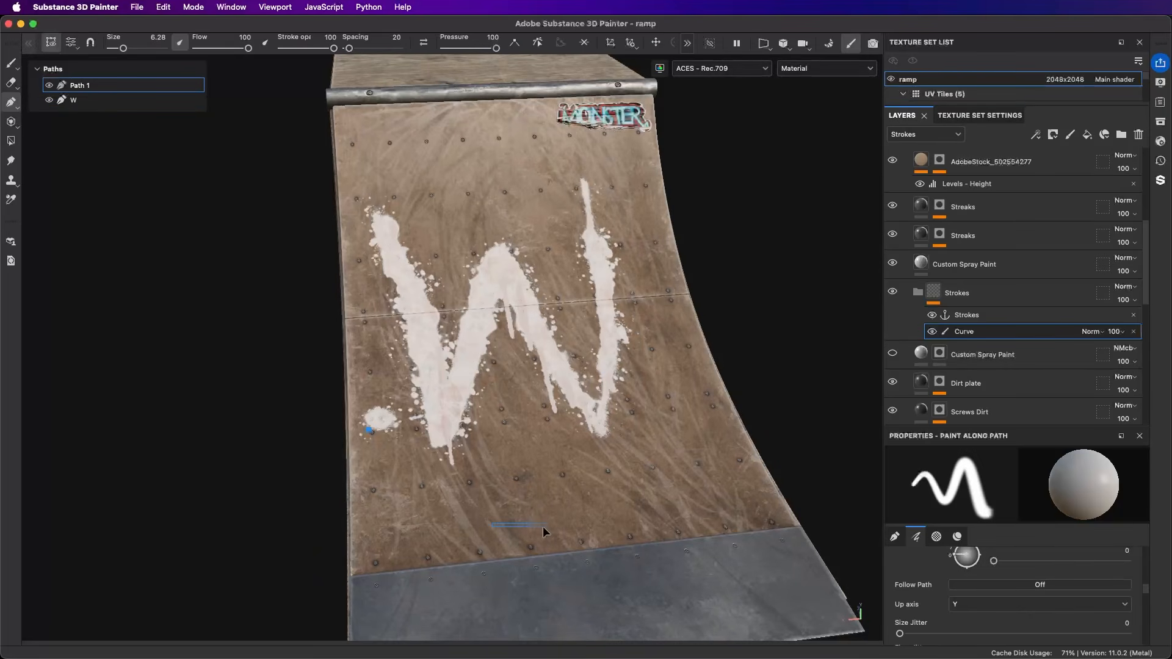
{"action": "key", "text": "super+z"}
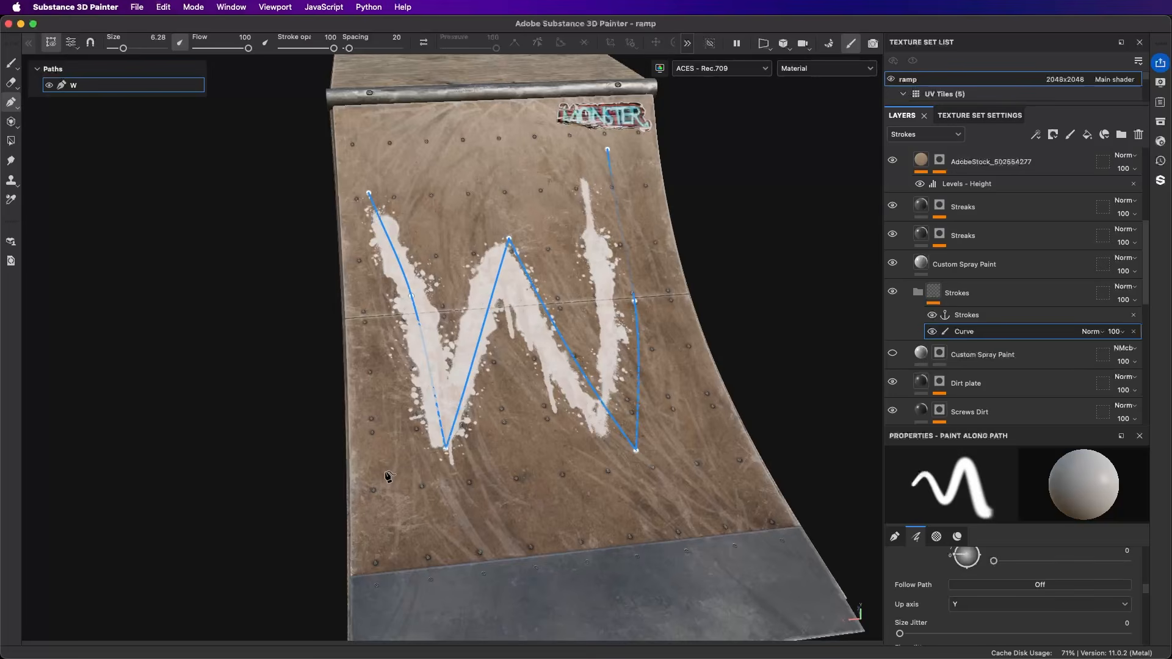
Step: Draw a separate three-point curved path beneath the W, sweeping from the ramp's lower left side up toward its right edge
{"action": "key", "text": "Escape"}
{"action": "left_click", "coordinate": [380, 444]}
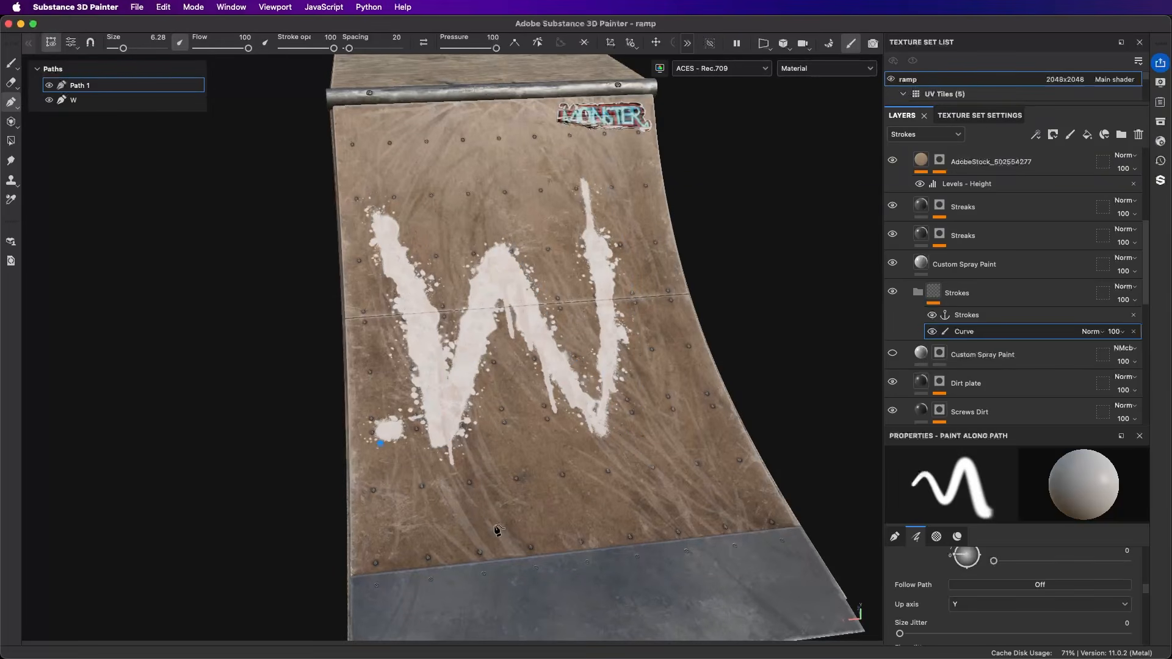
{"action": "left_click", "coordinate": [555, 526]}
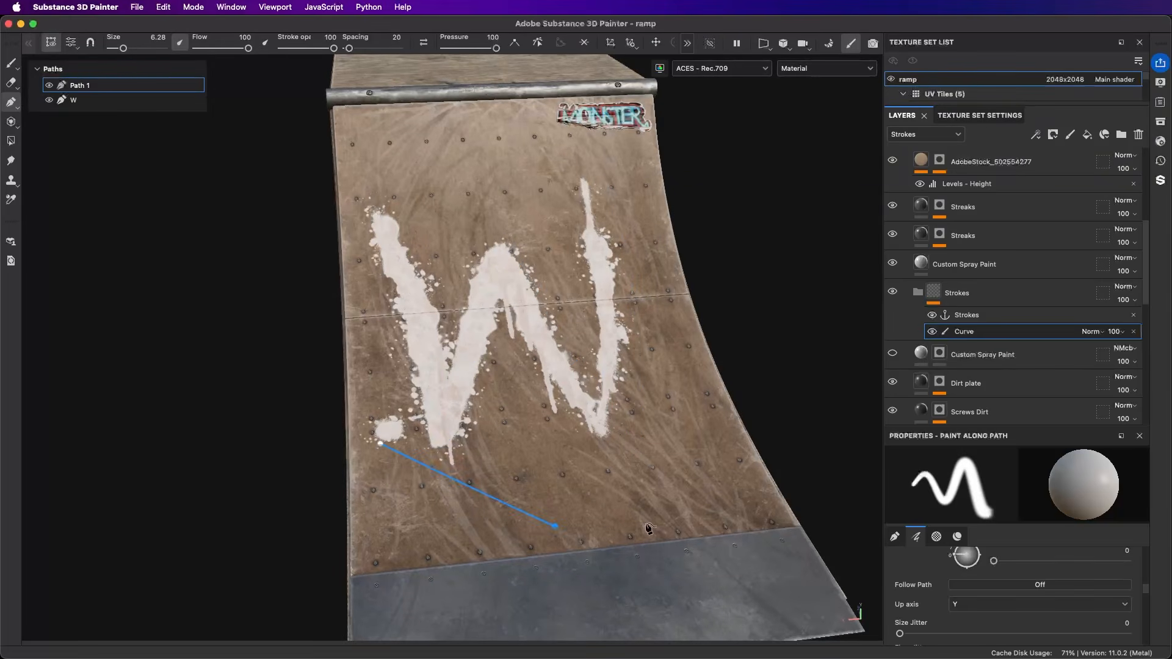
{"action": "left_click", "coordinate": [671, 423]}
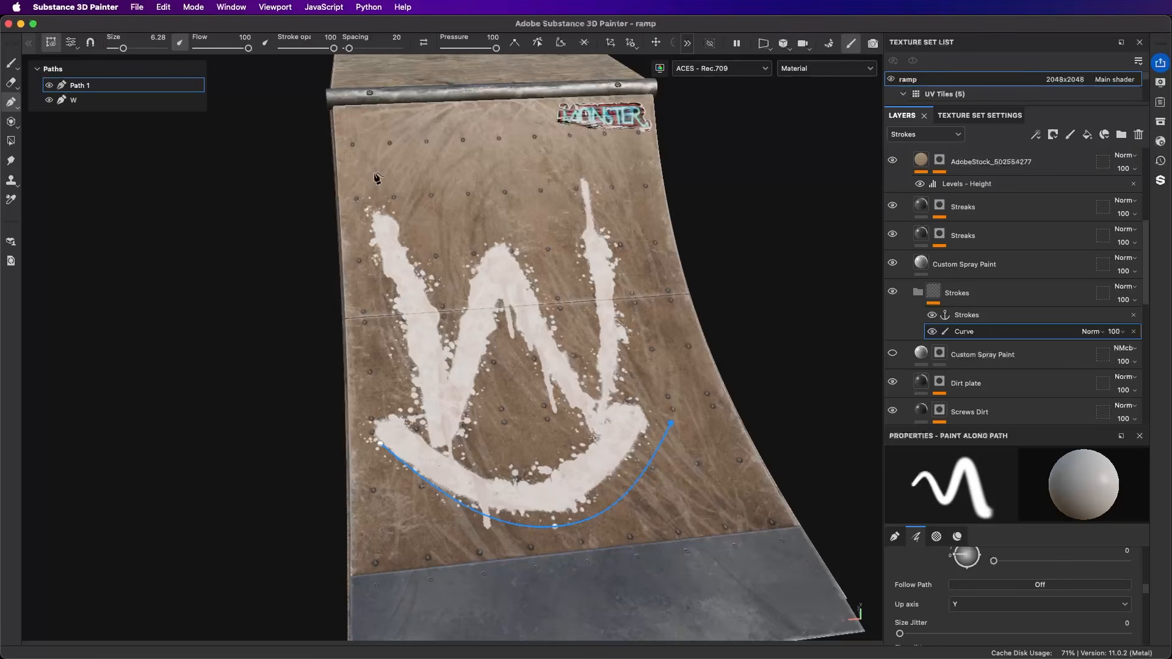
Step: Toggle the W path's visibility off and back on
{"action": "left_click", "coordinate": [72, 100]}
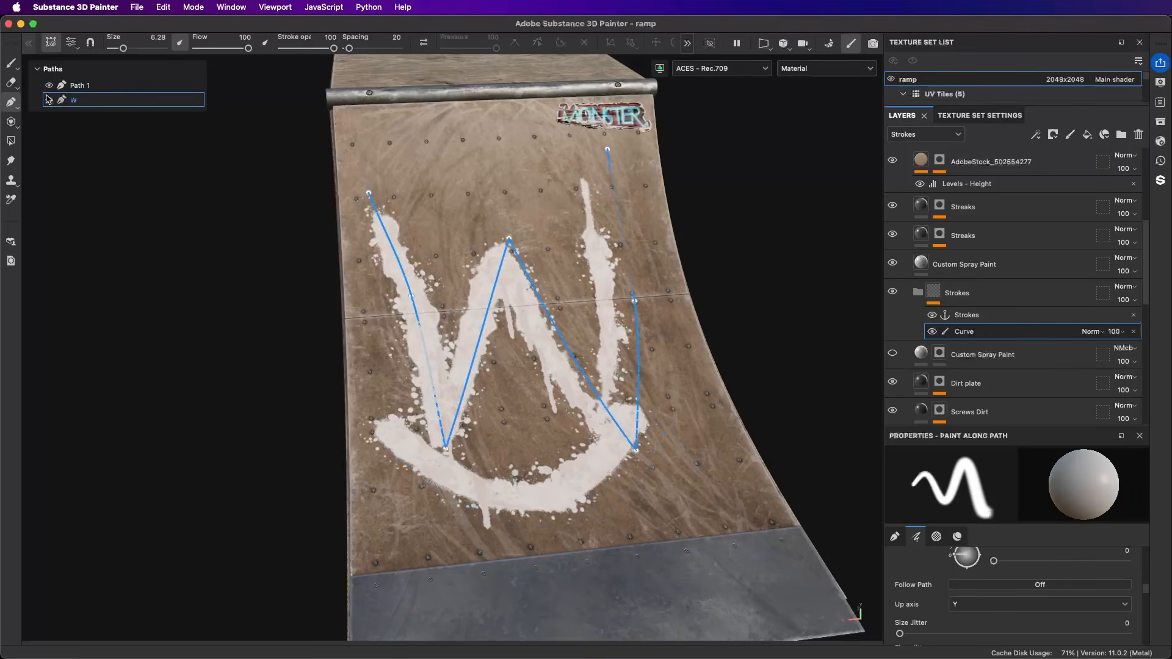
{"action": "left_click", "coordinate": [49, 100]}
{"action": "left_click", "coordinate": [49, 100]}
Step: Flatten the curved path below the W by moving its middle point up and its end point down and inward
{"action": "left_click", "coordinate": [75, 86]}
{"action": "mouse_move", "coordinate": [563, 526]}
{"action": "left_mouse_down"}
{"action": "mouse_move", "coordinate": [547, 523]}
{"action": "mouse_move", "coordinate": [538, 466]}
{"action": "mouse_move", "coordinate": [545, 488]}
{"action": "left_mouse_up"}
{"action": "mouse_move", "coordinate": [671, 425]}
{"action": "left_mouse_down"}
{"action": "mouse_move", "coordinate": [670, 366]}
{"action": "mouse_move", "coordinate": [649, 330]}
{"action": "mouse_move", "coordinate": [617, 421]}
{"action": "mouse_move", "coordinate": [633, 459]}
{"action": "left_mouse_up"}
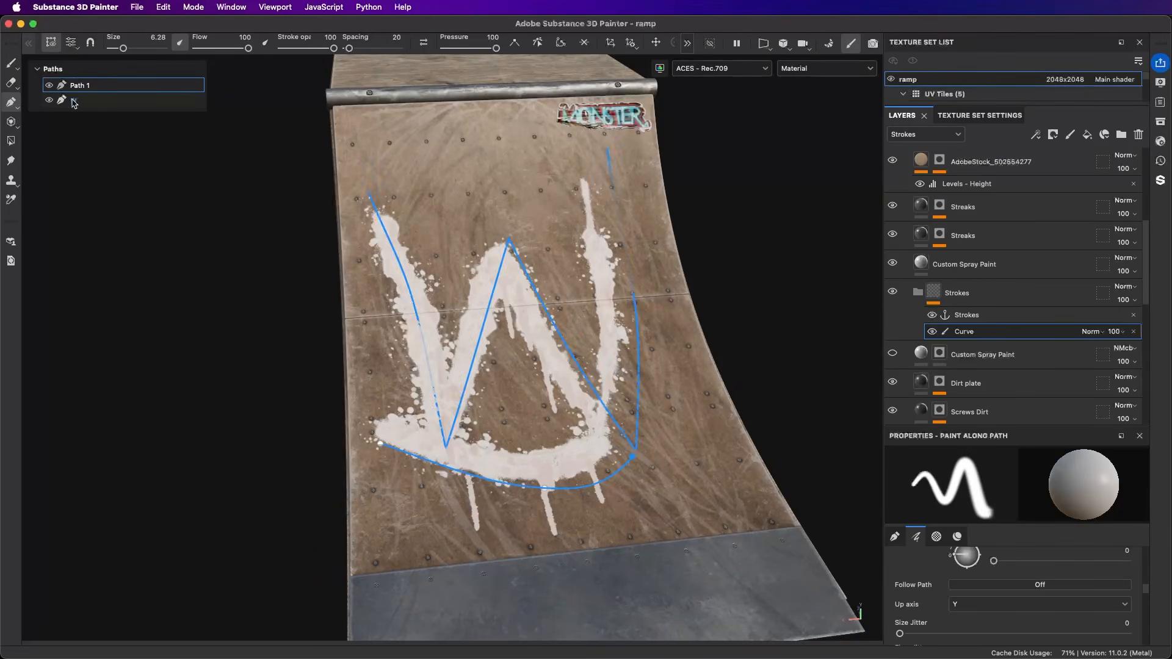
{"action": "double_click", "coordinate": [966, 336]}
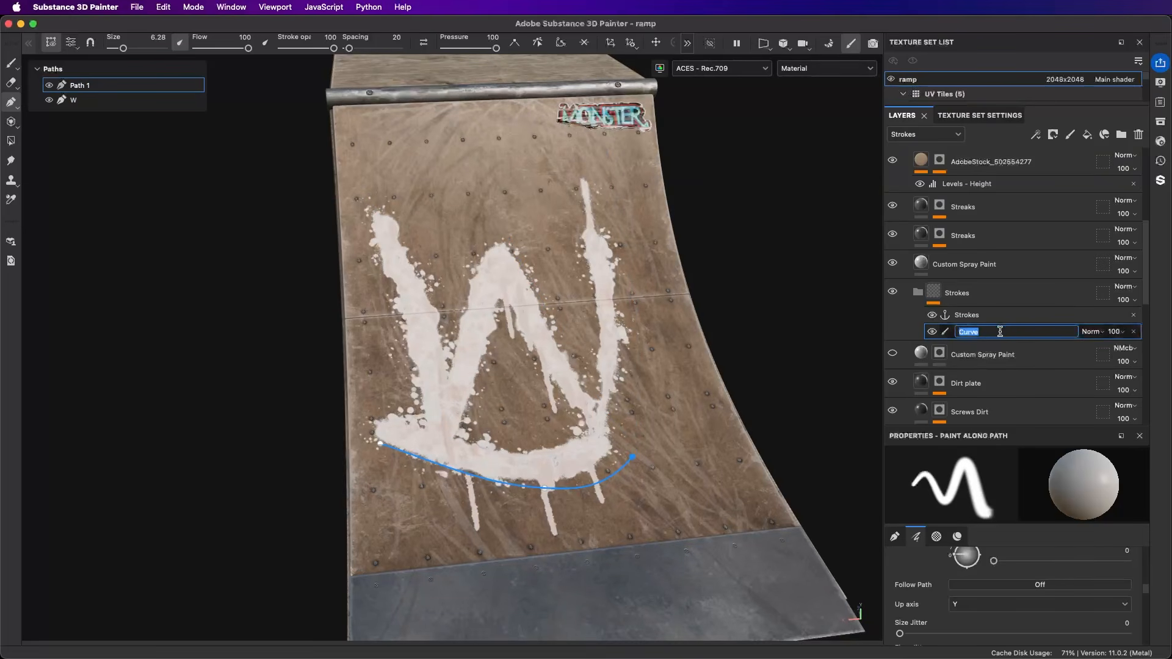
{"action": "left_click", "coordinate": [974, 331]}
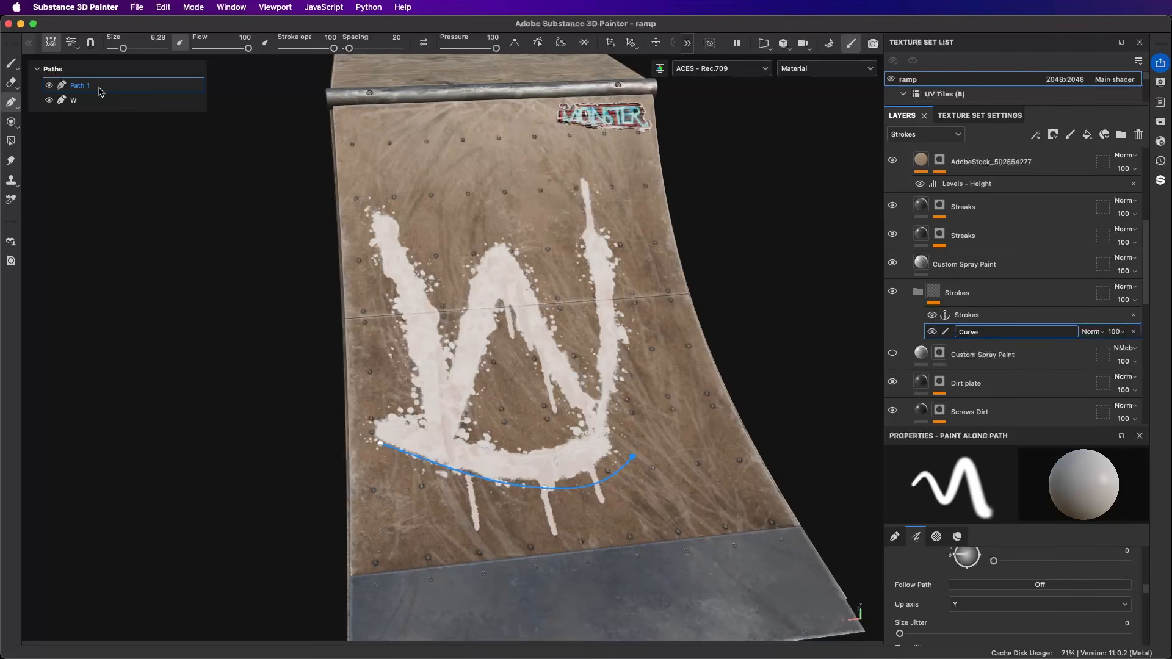
{"action": "left_click", "coordinate": [989, 315]}
Step: Add a new Paint effect directly above the Curve effect in the Strokes folder
{"action": "left_click", "coordinate": [1000, 333]}
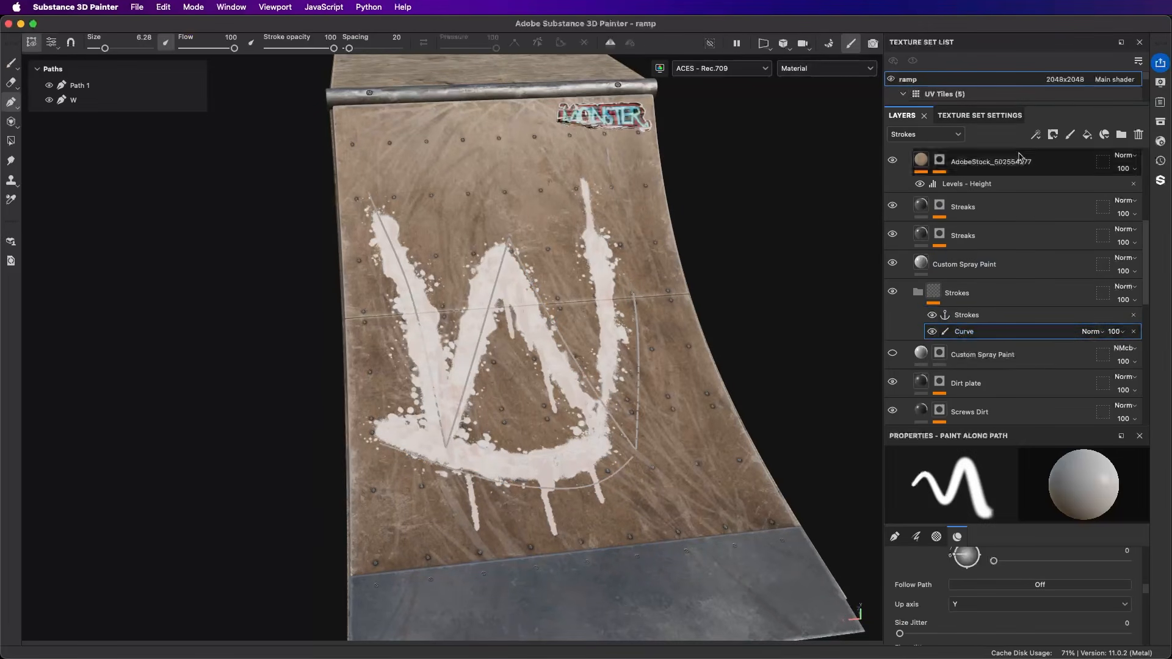
{"action": "left_click", "coordinate": [1036, 135]}
{"action": "left_click", "coordinate": [1067, 166]}
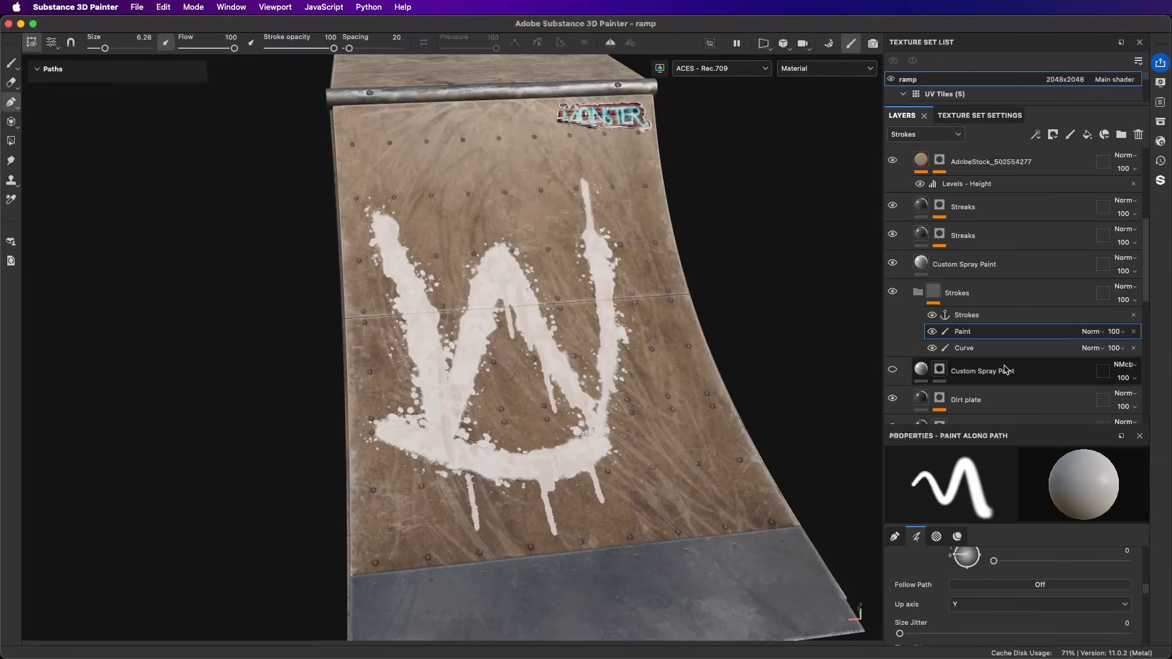
Step: Switch to the Paint tool, search the brush assets for "spray" and load the Paint Spray brush
{"action": "left_click", "coordinate": [11, 63]}
{"action": "left_click", "coordinate": [1160, 121]}
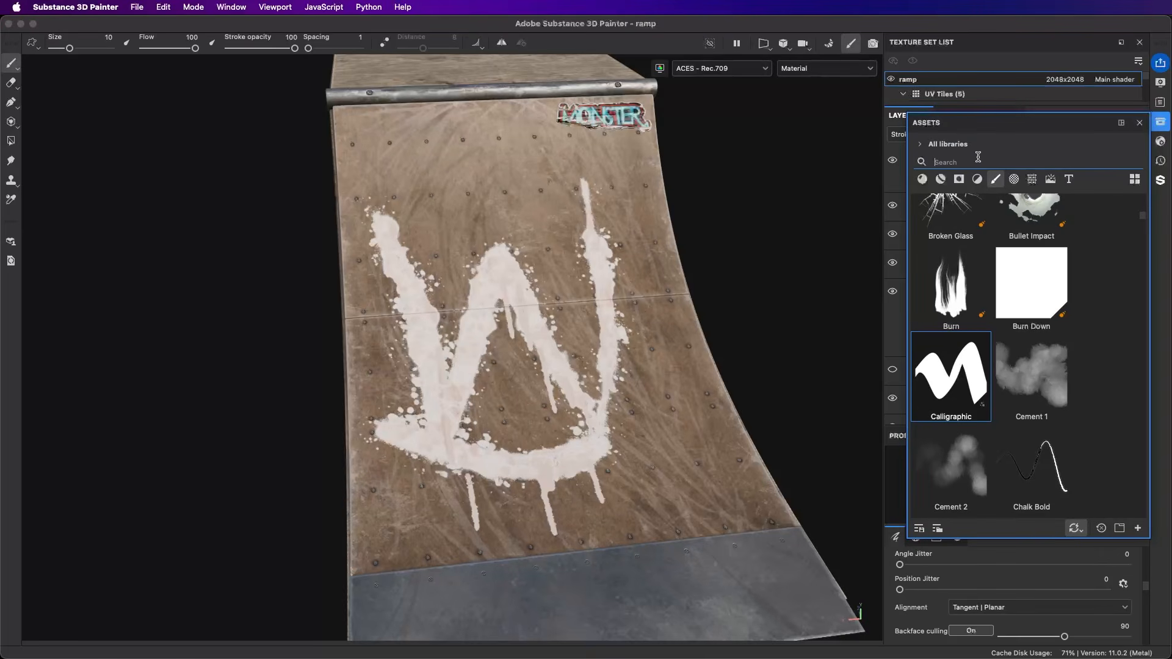
{"action": "type", "text": "spray"}
{"action": "left_click", "coordinate": [951, 236]}
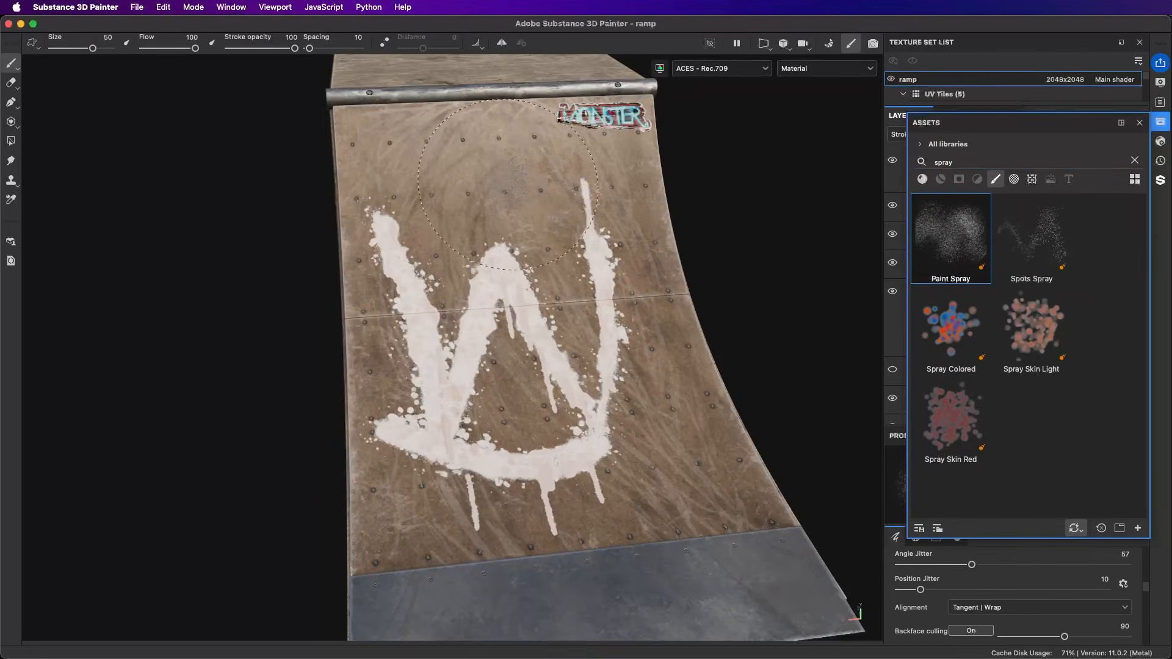
Step: Reduce the brush size to about 28 and paint freehand spray strokes above the W and down its right side
{"action": "key", "text": "bracketleft"}
{"action": "key", "text": "bracketleft"}
{"action": "key", "text": "bracketleft"}
{"action": "key", "text": "bracketleft"}
{"action": "key", "text": "bracketleft"}
{"action": "key", "text": "bracketleft"}
{"action": "key", "text": "bracketleft"}
{"action": "key", "text": "bracketleft"}
{"action": "key", "text": "bracketleft"}
{"action": "key", "text": "bracketleft"}
{"action": "key", "text": "bracketleft"}
{"action": "left_click_drag", "start_coordinate": [403, 183], "coordinate": [519, 180]}
{"action": "mouse_move", "coordinate": [609, 187]}
{"action": "left_mouse_down"}
{"action": "mouse_move", "coordinate": [623, 281]}
{"action": "mouse_move", "coordinate": [611, 309]}
{"action": "mouse_move", "coordinate": [547, 306]}
{"action": "mouse_move", "coordinate": [609, 318]}
{"action": "mouse_move", "coordinate": [617, 287]}
{"action": "mouse_move", "coordinate": [601, 278]}
{"action": "mouse_move", "coordinate": [656, 415]}
{"action": "mouse_move", "coordinate": [687, 455]}
{"action": "left_mouse_up"}
{"action": "left_click", "coordinate": [1140, 124]}
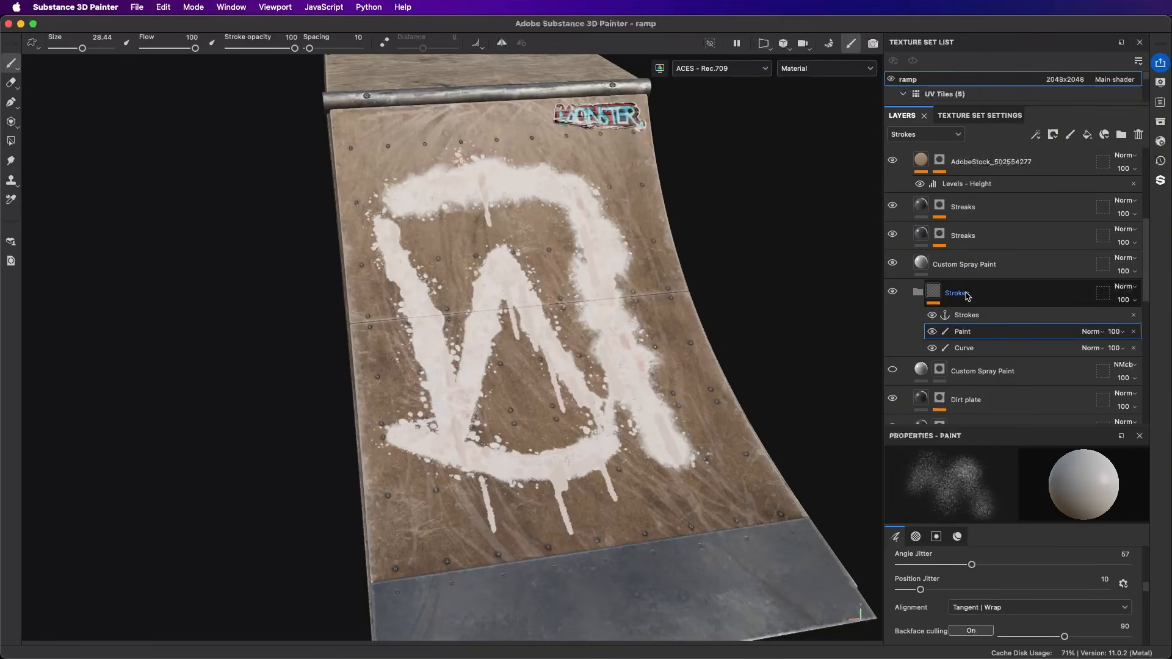
Step: Rename the new Paint effect in the Strokes folder to Brush
{"action": "left_click", "coordinate": [990, 301]}
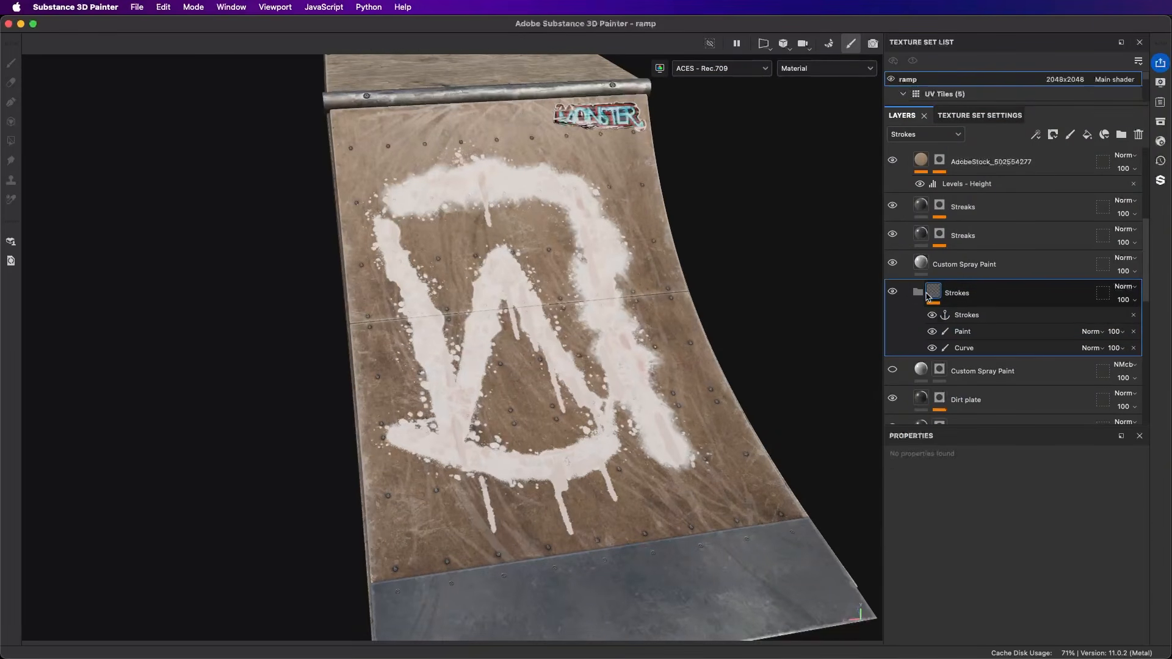
{"action": "double_click", "coordinate": [983, 333]}
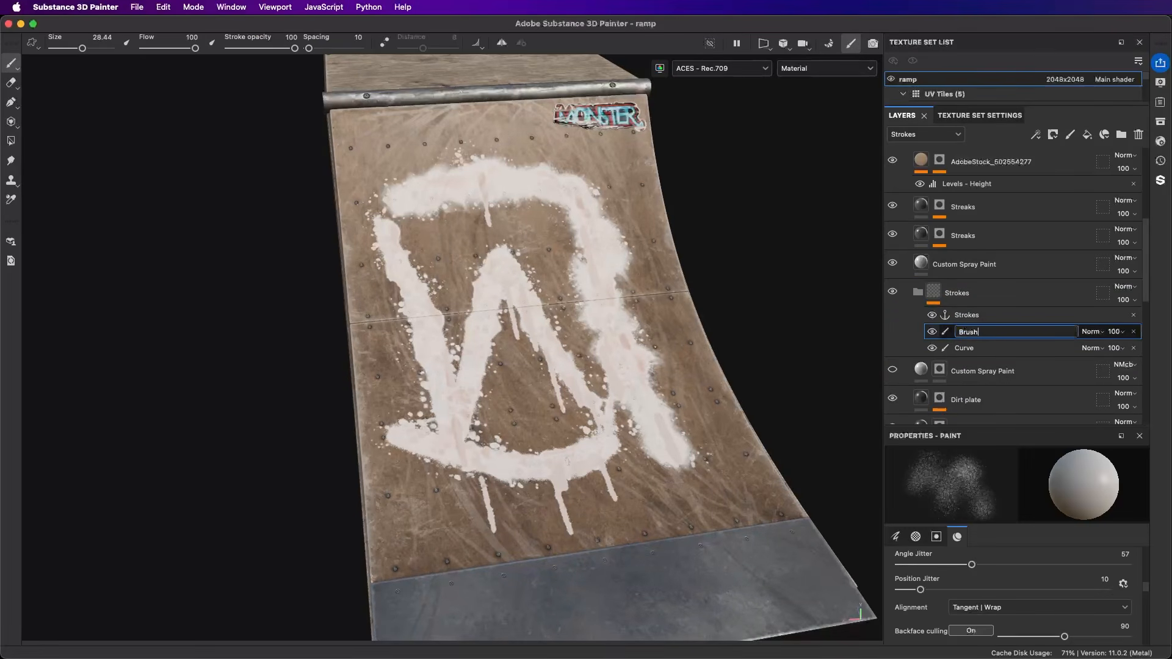
{"action": "key", "text": "Return"}
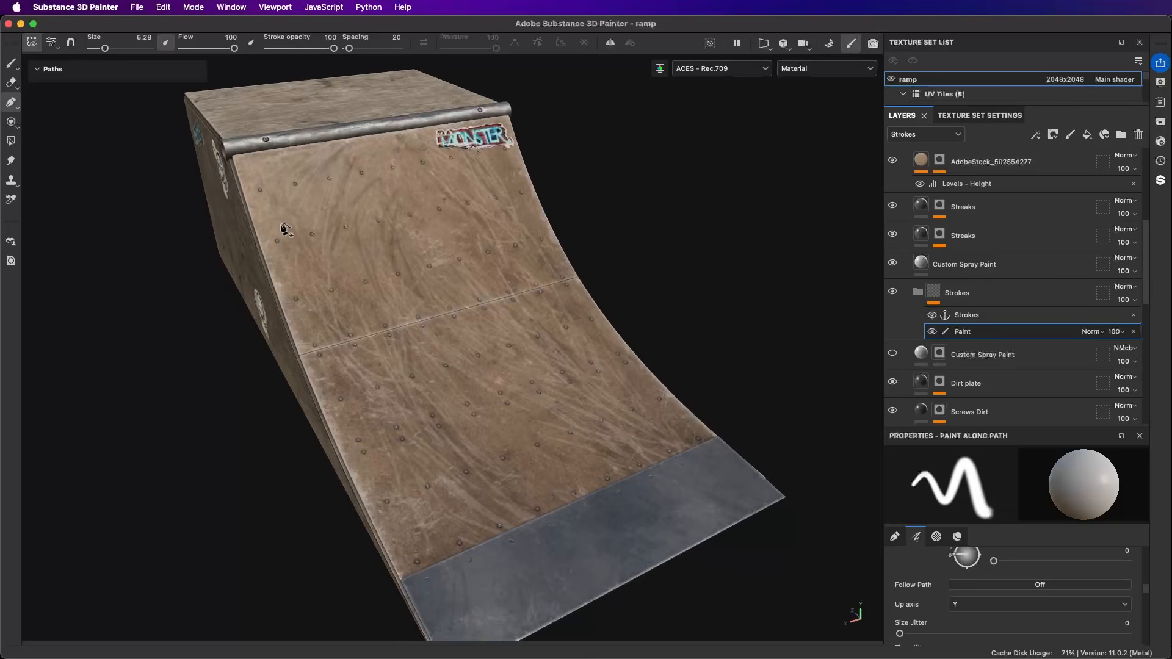
Step: Draw a five-point W-shaped path down and up across the ramp's curved surface in the Paint effect
{"action": "left_click", "coordinate": [278, 220]}
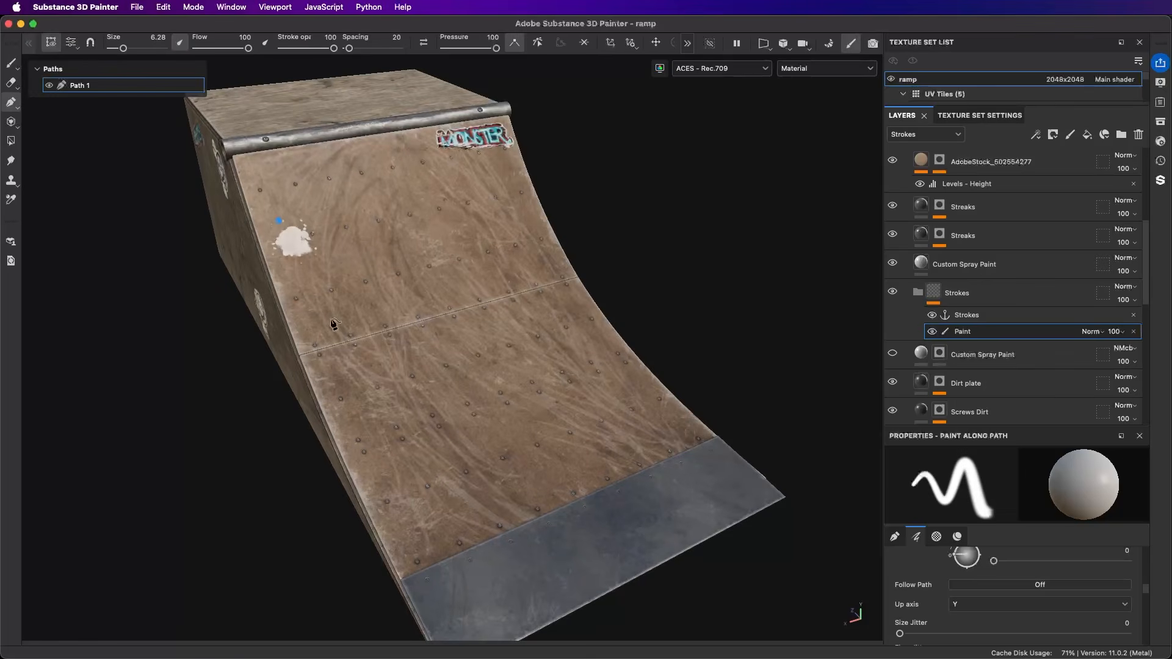
{"action": "left_click", "coordinate": [444, 423]}
{"action": "left_click", "coordinate": [415, 209]}
{"action": "left_click", "coordinate": [532, 401]}
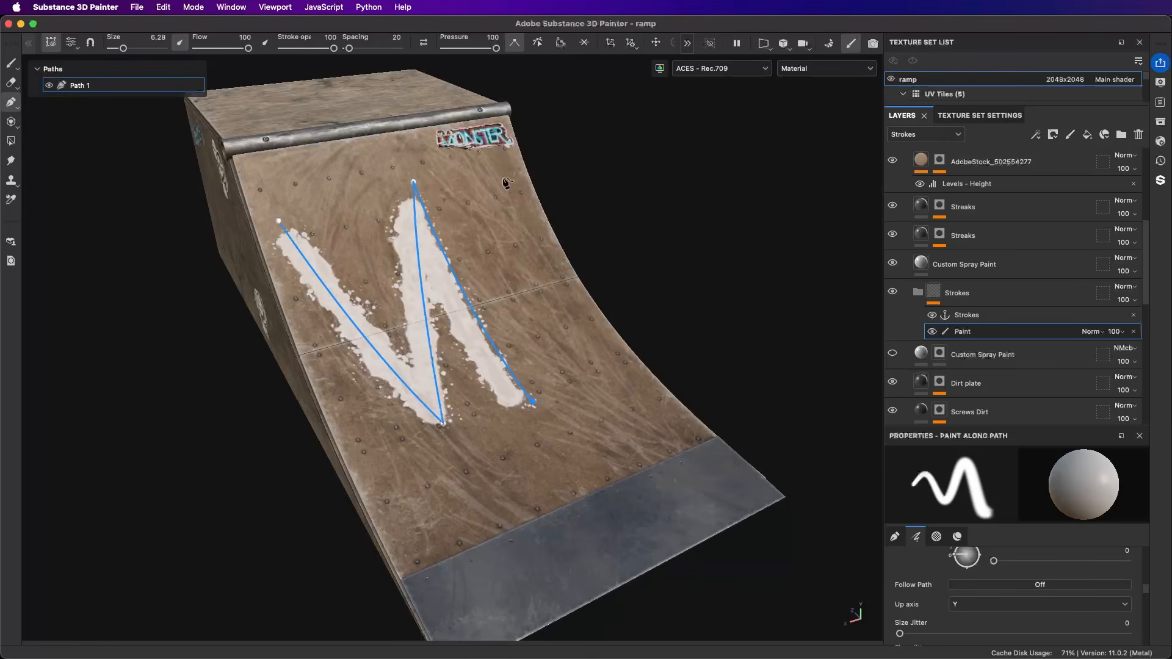
{"action": "left_click_drag", "start_coordinate": [497, 179], "coordinate": [490, 342], "text": "alt"}
Step: Set the pressure of the W path's lower right point to 0
{"action": "mouse_move", "coordinate": [512, 405]}
{"action": "left_mouse_down"}
{"action": "mouse_move", "coordinate": [550, 399]}
{"action": "mouse_move", "coordinate": [557, 412]}
{"action": "left_mouse_up"}
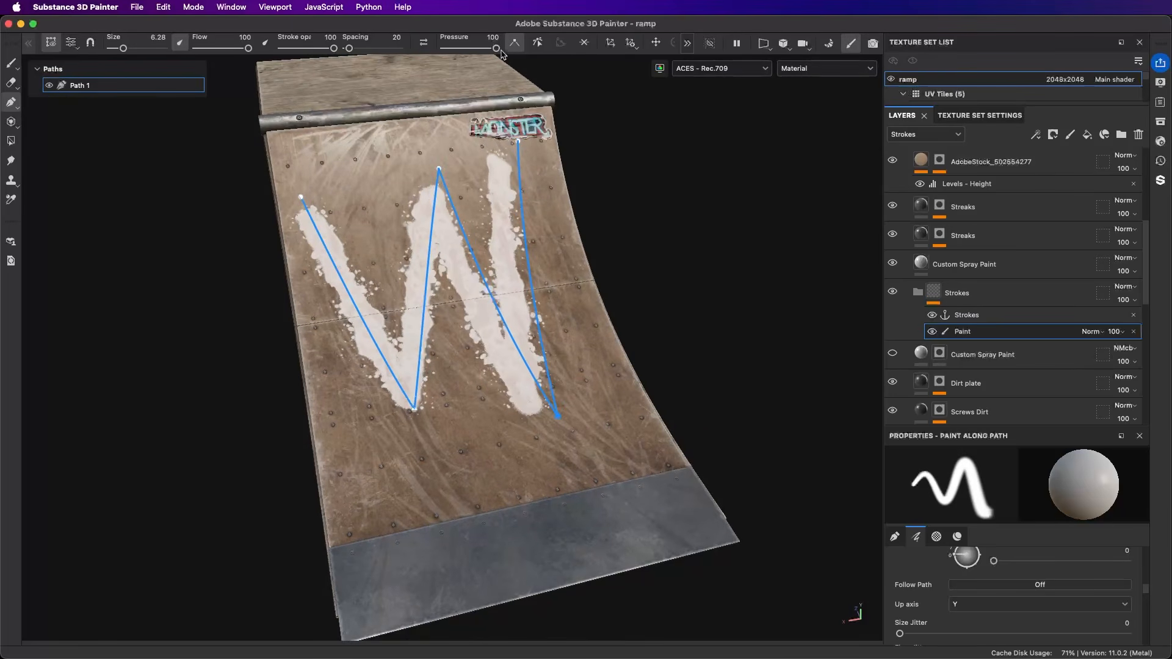
{"action": "left_click_drag", "start_coordinate": [496, 48], "coordinate": [447, 49]}
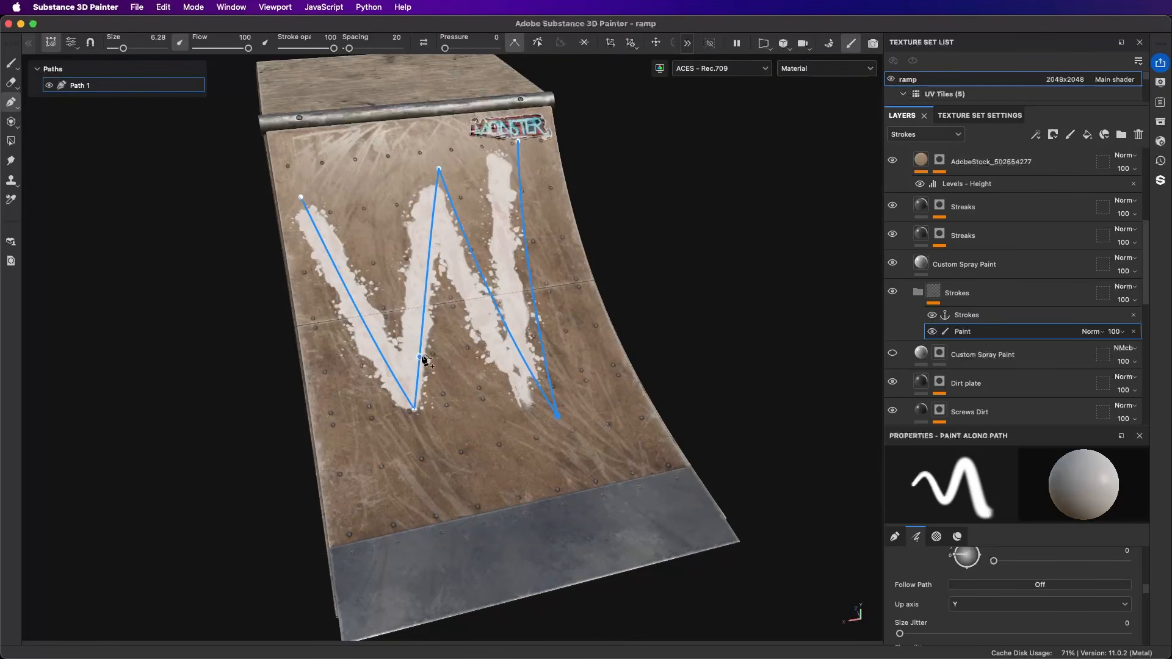